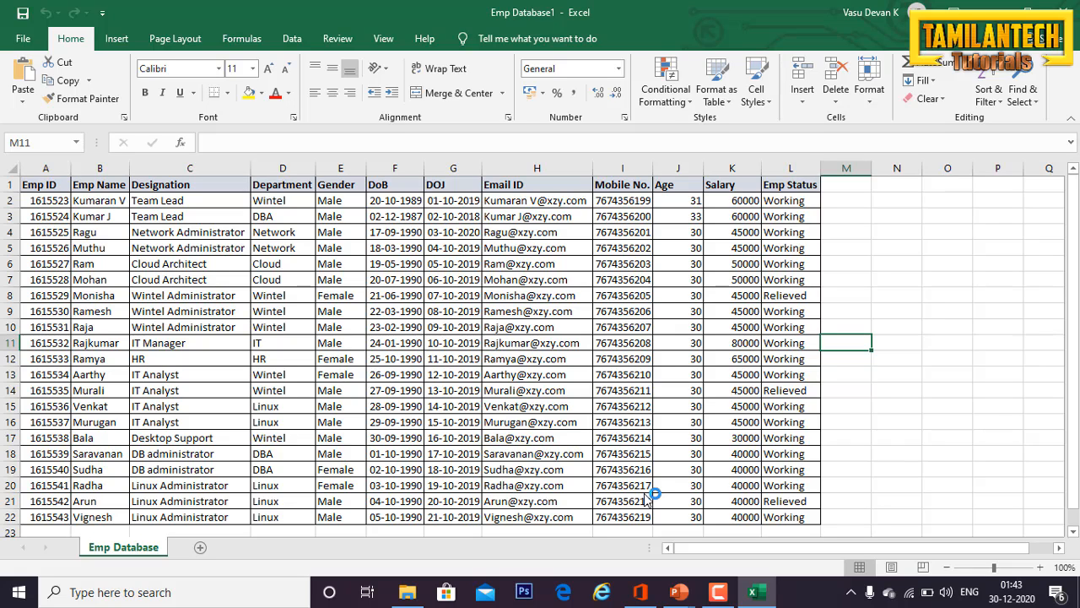
# - Select the Emp Status entries from L2 down to the last employee record to review them
pyautogui.press('Left')
pyautogui.press('Up')
pyautogui.press('Up')
pyautogui.press('Up')
pyautogui.press('Up')
pyautogui.press('Up')
pyautogui.press('Up')
pyautogui.press('Up')
pyautogui.press('Up')
pyautogui.press('Up')
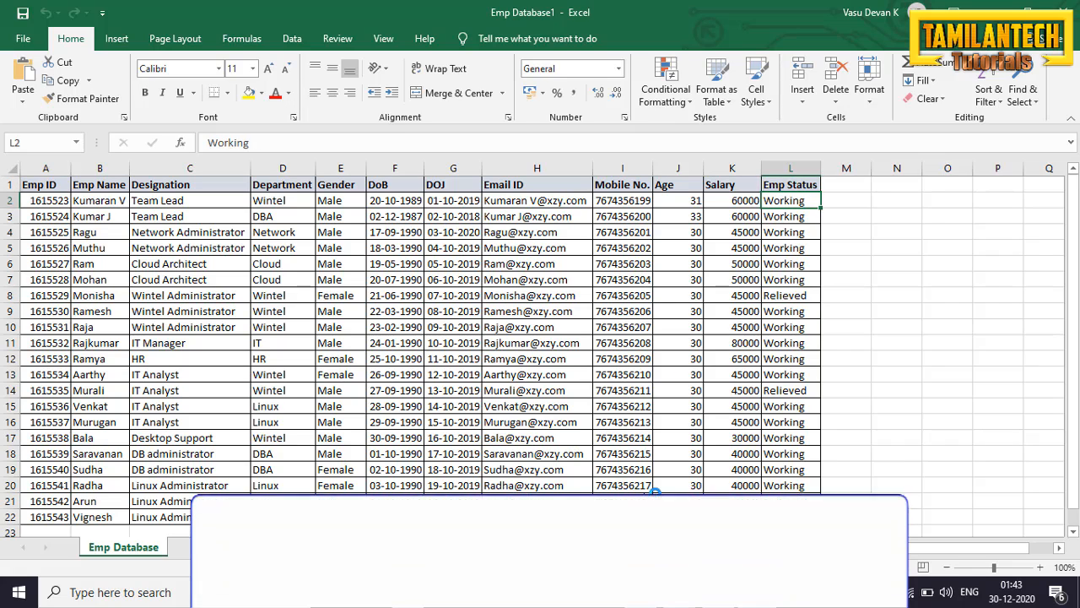
pyautogui.hotkey('ctrl', 'shift', 'Down')
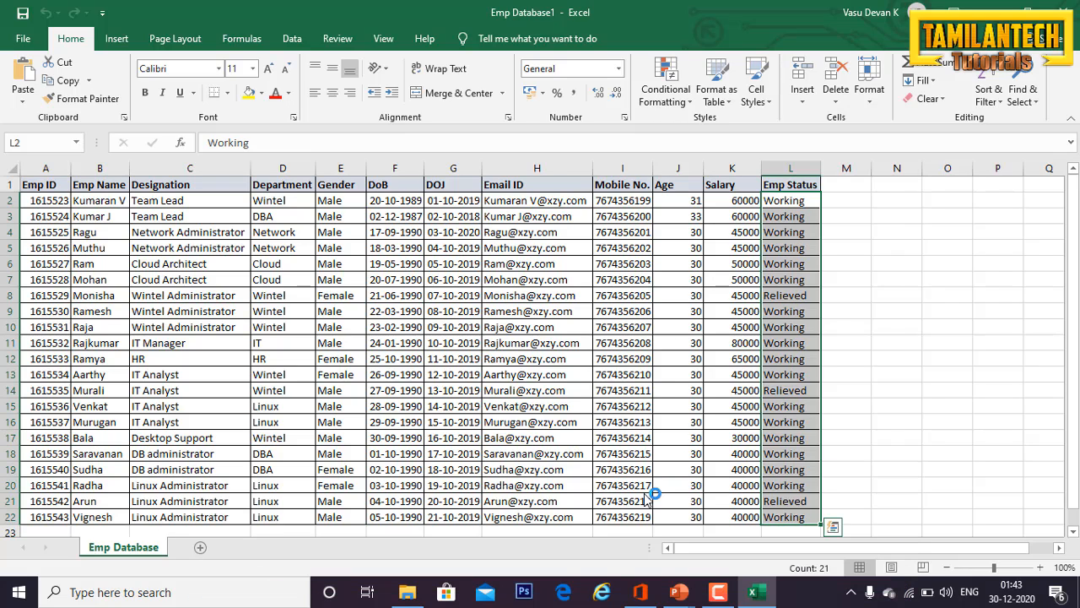
# - Review the table's column headers in row 1, from Emp ID across to Emp Status
pyautogui.press('Up')
pyautogui.press('Left')
pyautogui.press('Left')
pyautogui.press('Left')
pyautogui.press('Left')
pyautogui.press('Left')
pyautogui.press('Left')
pyautogui.press('Left')
pyautogui.press('Left')
pyautogui.press('Left')
pyautogui.press('Left')
pyautogui.press('Left')
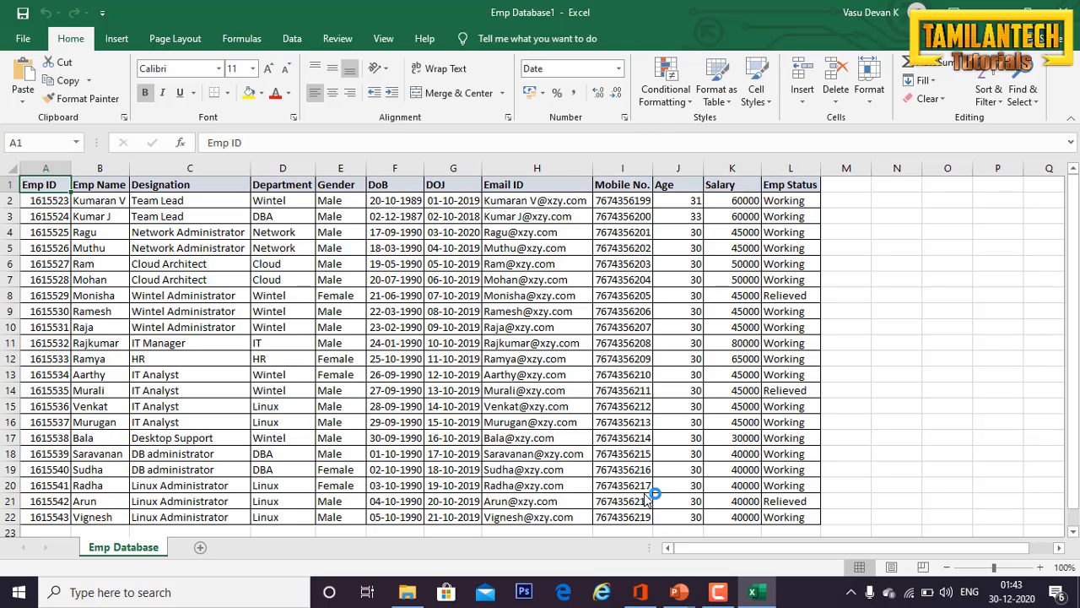
pyautogui.press('Right')
pyautogui.press('Right')
pyautogui.press('Right')
pyautogui.press('Right')
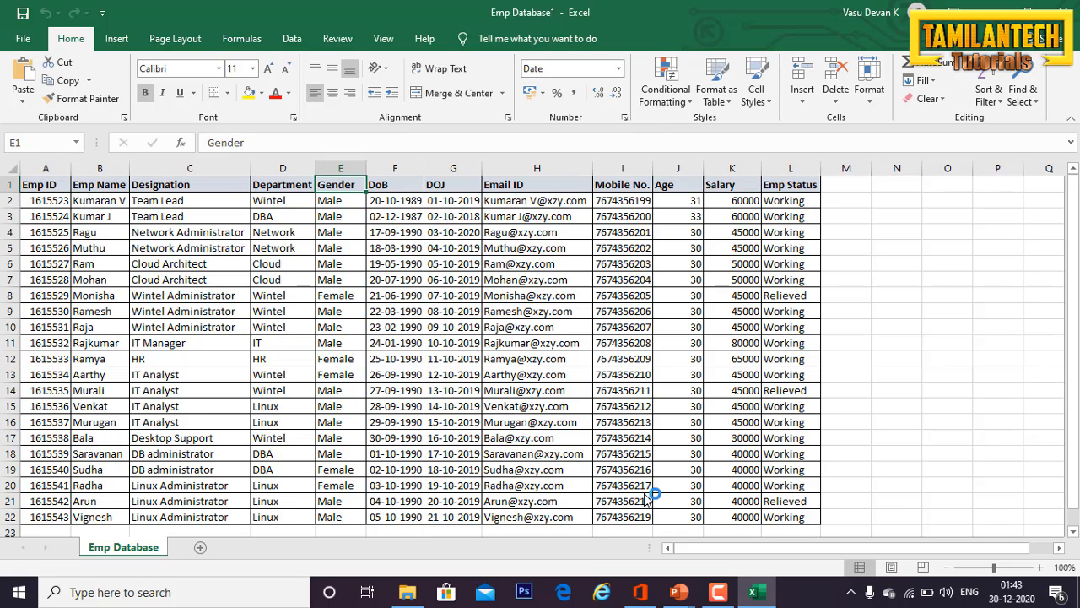
pyautogui.press('Right')
pyautogui.press('Right')
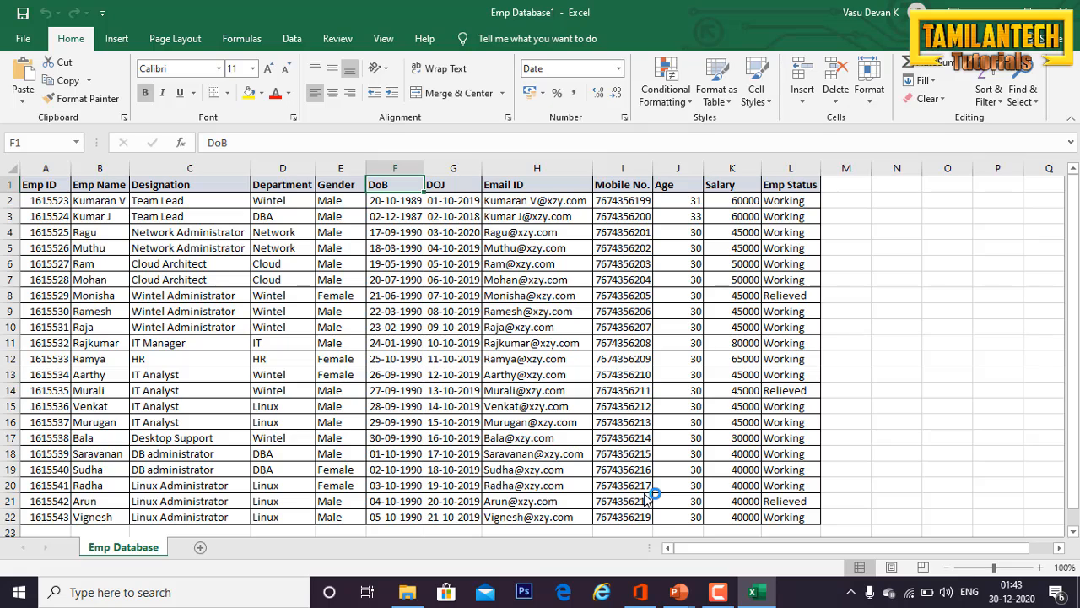
pyautogui.press('Right')
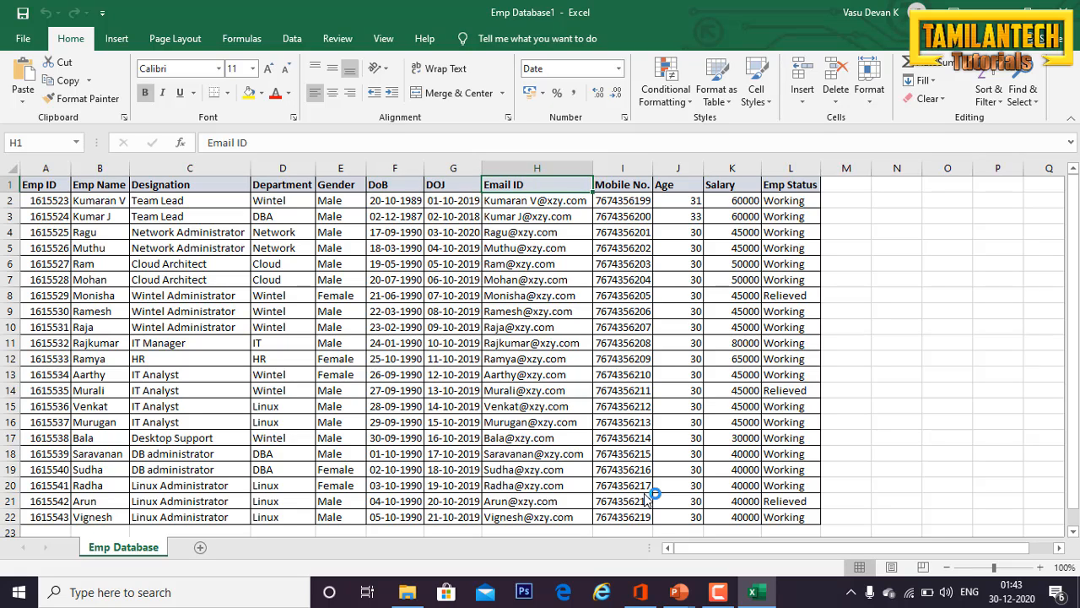
pyautogui.press('Right')
pyautogui.press('Right')
pyautogui.press('Right')
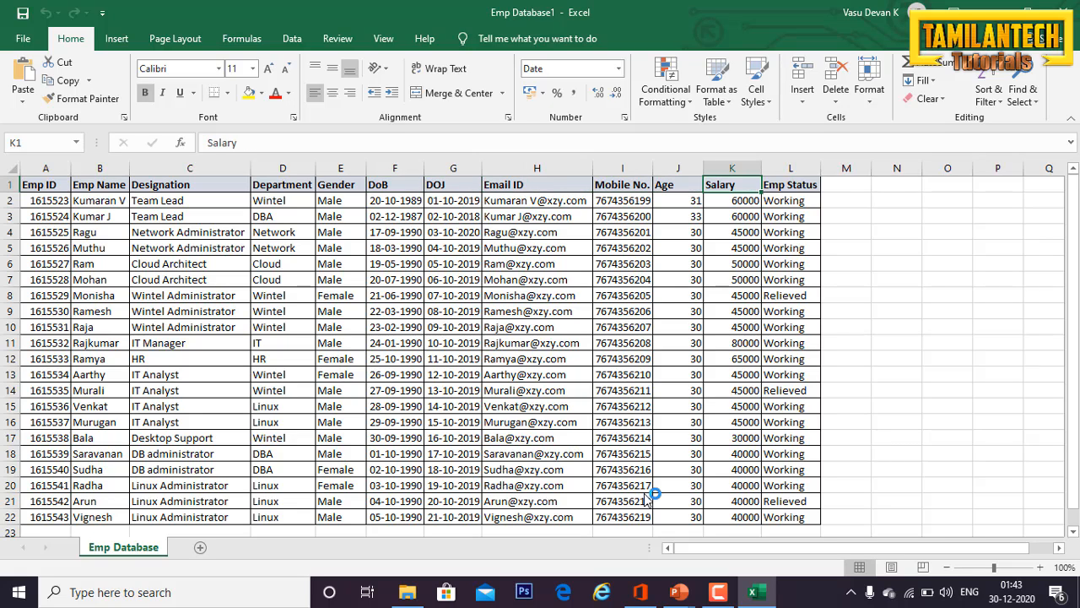
pyautogui.press('Right')
pyautogui.press('Left')
pyautogui.press('Left')
pyautogui.press('Left')
pyautogui.press('Left')
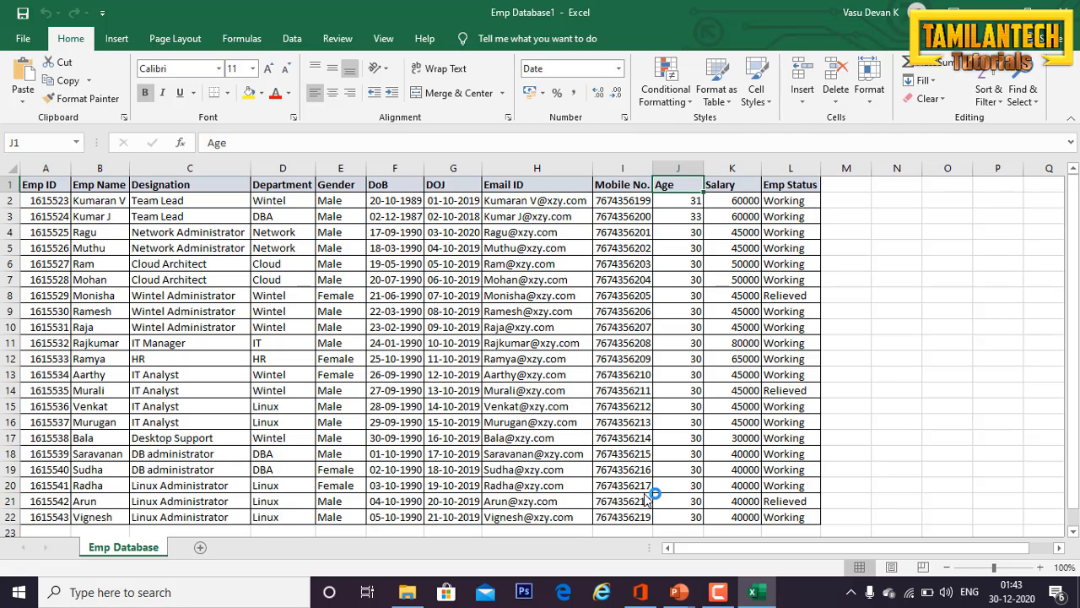
# - Highlight the header row and the whole employee table from A1 to review its extent
pyautogui.press('Home')
pyautogui.hotkey('ctrl', 'shift', 'Right')
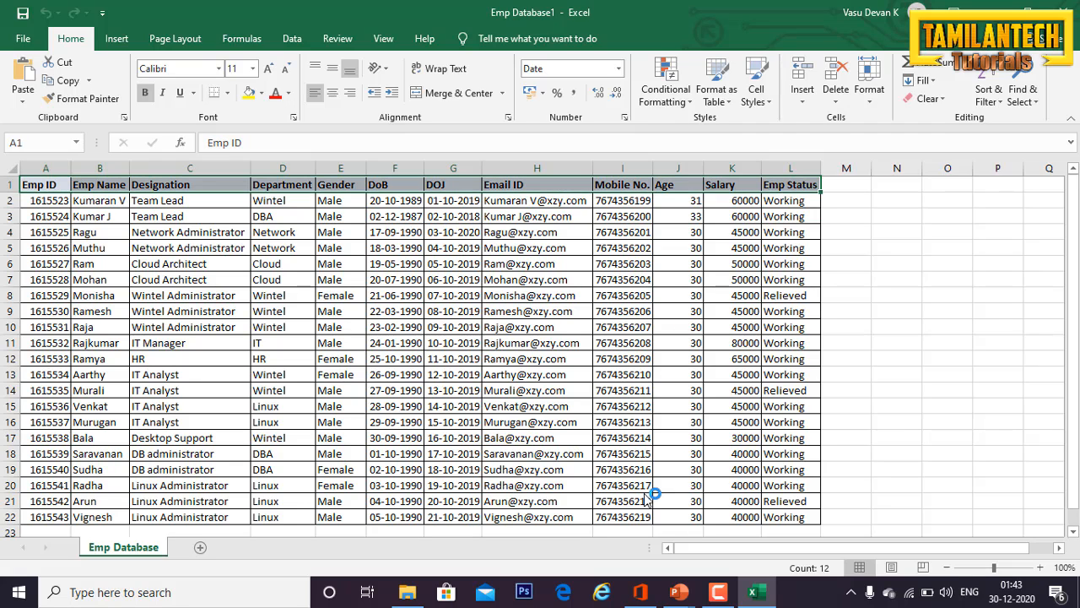
pyautogui.hotkey('ctrl', 'shift', 'Down')
pyautogui.press('Left')
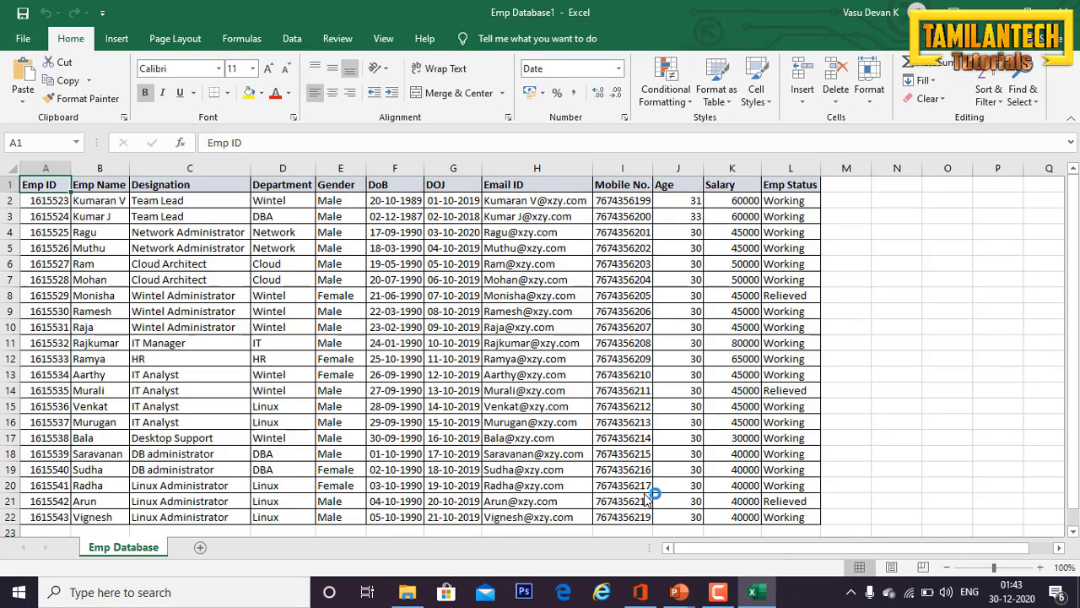
# - Copy the Emp ID header from A1 into the empty cell N2
pyautogui.press('Right')
pyautogui.press('Right')
pyautogui.press('Right')
pyautogui.press('Right')
pyautogui.press('Left')
pyautogui.press('Left')
pyautogui.press('Left')
pyautogui.press('Left')
pyautogui.hotkey('ctrl', 'c')
pyautogui.press('Right')
pyautogui.press('Right')
pyautogui.press('Right')
pyautogui.press('Right')
pyautogui.press('Right')
pyautogui.press('Right')
pyautogui.press('Right')
pyautogui.press('Right')
pyautogui.press('Right')
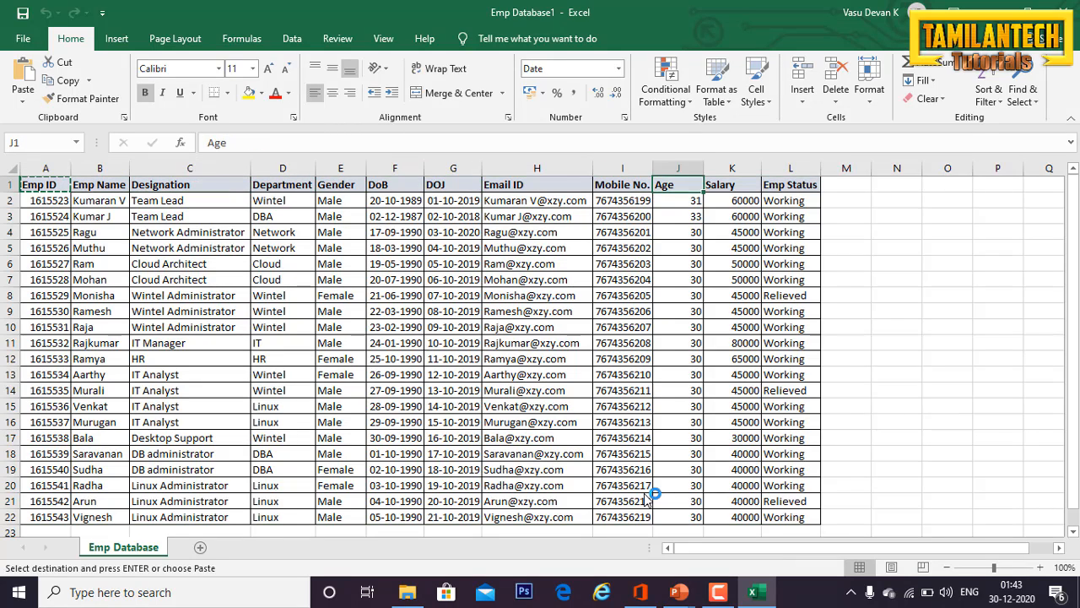
pyautogui.press('Right')
pyautogui.press('Right')
pyautogui.press('Right')
pyautogui.press('Right')
pyautogui.press('Down')
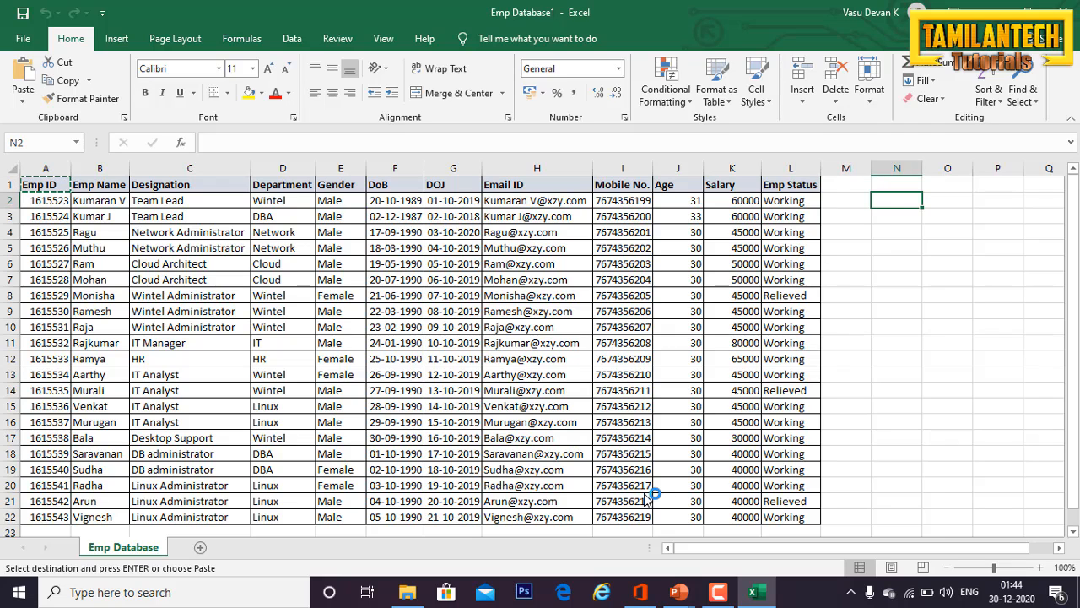
pyautogui.hotkey('ctrl', 'v')
# - Copy the Salary header from K1 into cell N3, below the Emp ID label
pyautogui.press('Left')
pyautogui.press('Left')
pyautogui.press('Up')
pyautogui.press('Left')
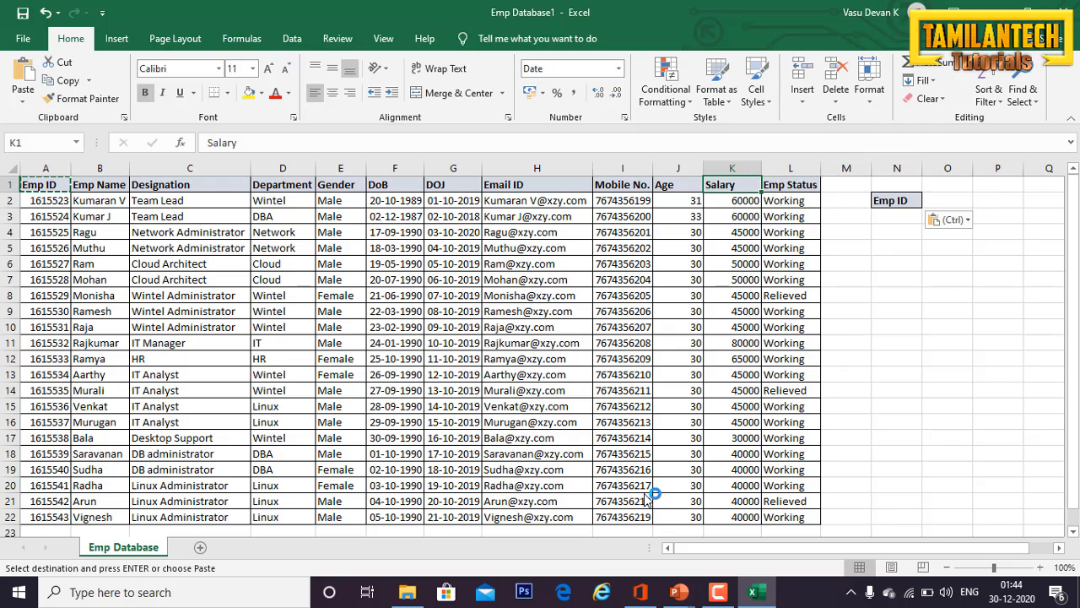
pyautogui.hotkey('ctrl', 'c')
pyautogui.press('Right')
pyautogui.press('Right')
pyautogui.press('Right')
pyautogui.press('Down')
pyautogui.press('Down')
pyautogui.press('Return')
# - Copy the employee ID from A8 into cell O2, beside the Emp ID label
pyautogui.press('Up')
pyautogui.press('Right')
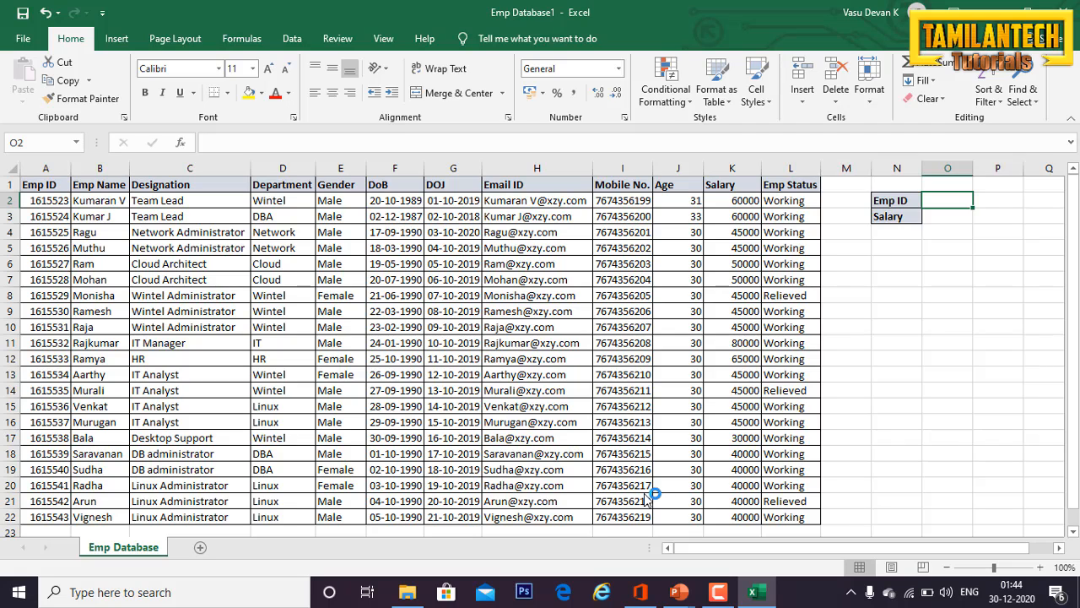
pyautogui.press('Left')
pyautogui.press('Left')
pyautogui.press('Left')
pyautogui.press('Left')
pyautogui.press('Left')
pyautogui.press('Down')
pyautogui.press('Down')
pyautogui.press('Down')
pyautogui.press('Down')
pyautogui.press('Down')
pyautogui.press('Down')
pyautogui.press('Left')
pyautogui.press('Left')
pyautogui.press('Left')
pyautogui.press('Left')
pyautogui.press('Left')
pyautogui.press('Left')
pyautogui.press('Left')
pyautogui.press('Left')
pyautogui.press('Left')
pyautogui.hotkey('ctrl', 'c')
pyautogui.press('Right')
pyautogui.press('Right')
pyautogui.press('Right')
pyautogui.press('Right')
pyautogui.press('Right')
pyautogui.press('Right')
pyautogui.press('Right')
pyautogui.press('Right')
pyautogui.press('Right')
pyautogui.press('Right')
pyautogui.press('Right')
pyautogui.press('Right')
pyautogui.press('Right')
pyautogui.press('Right')
pyautogui.press('Right')
pyautogui.press('Right')
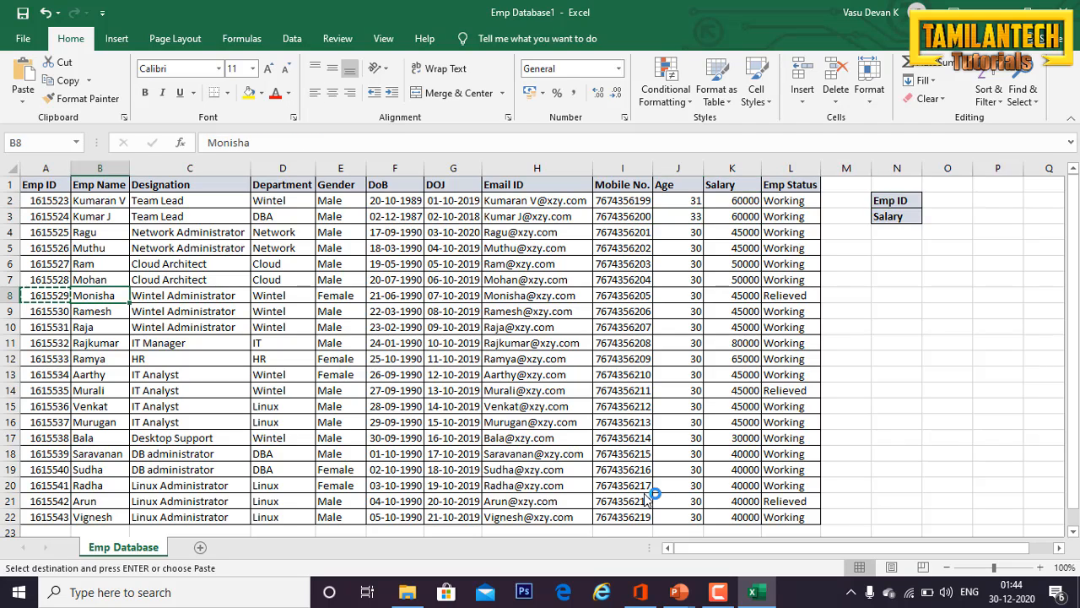
pyautogui.press('Left')
pyautogui.press('Up')
pyautogui.press('Up')
pyautogui.press('Up')
pyautogui.press('Up')
pyautogui.press('Up')
pyautogui.press('Up')
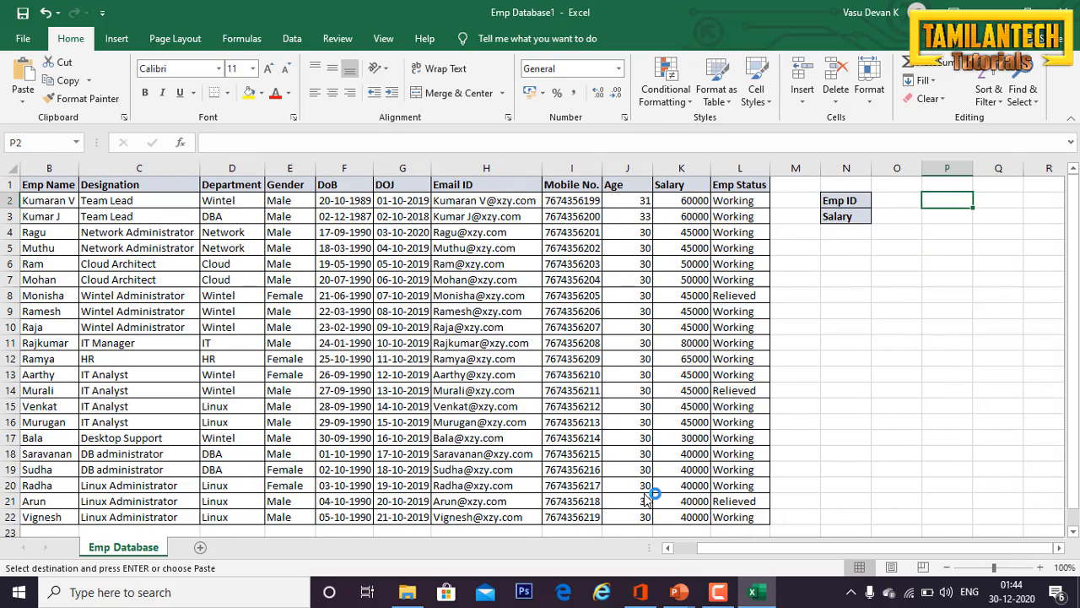
pyautogui.press('Left')
pyautogui.hotkey('ctrl', 'v')
# - Begin a VLOOKUP formula in cell O3, beside the Salary label
pyautogui.press('Down')
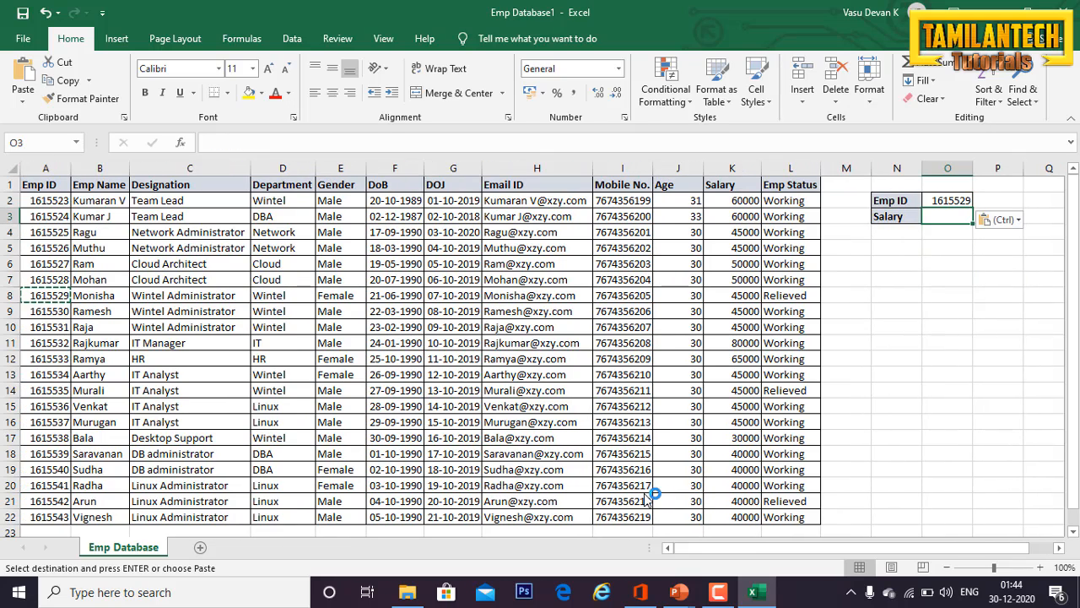
pyautogui.write('=')
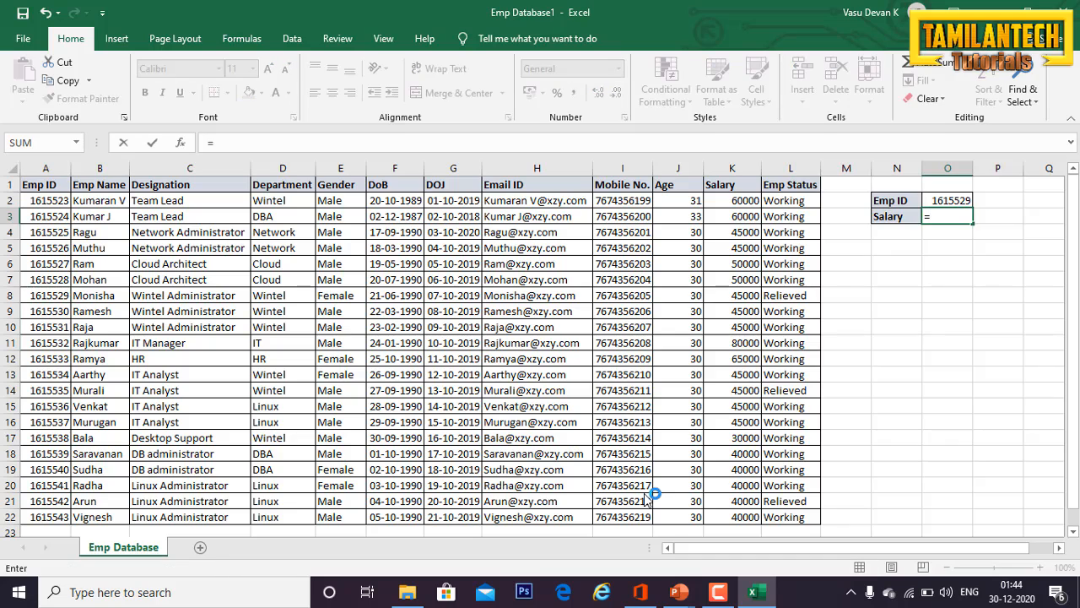
pyautogui.write('vl')
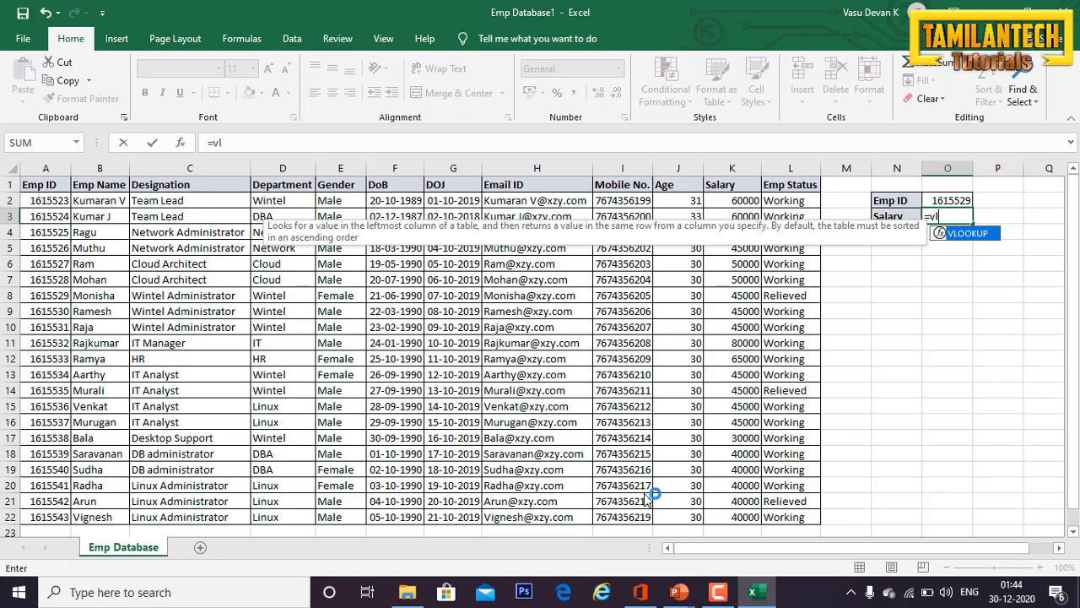
pyautogui.press('Tab')
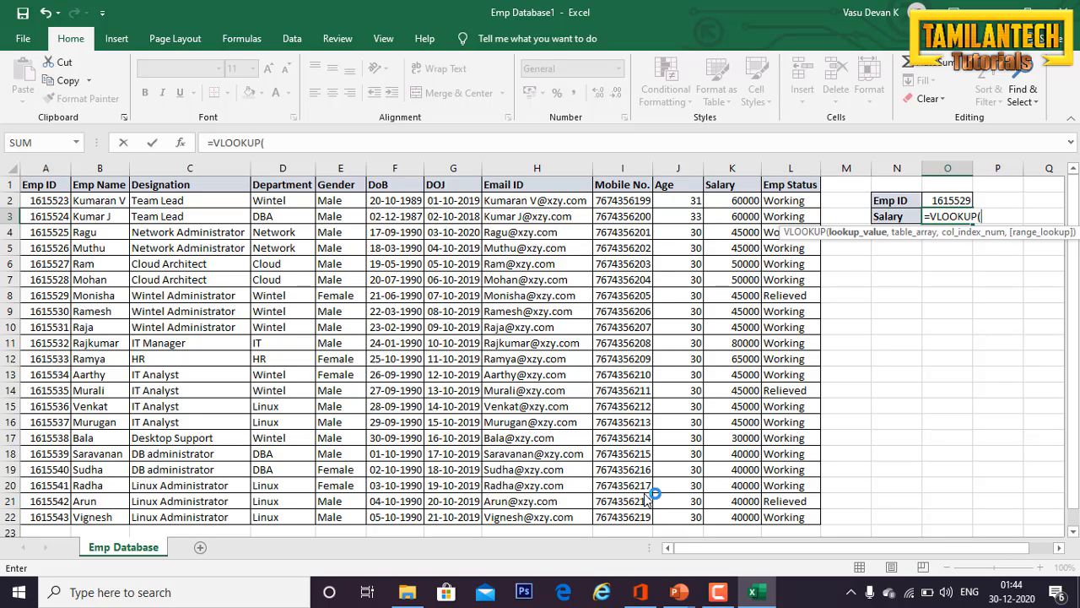
pyautogui.press('Left')
pyautogui.press('Left')
pyautogui.press('Left')
pyautogui.press('Left')
pyautogui.press('Left')
pyautogui.press('Left')
pyautogui.press('Left')
pyautogui.press('Left')
pyautogui.press('Left')
pyautogui.press('Left')
pyautogui.press('Left')
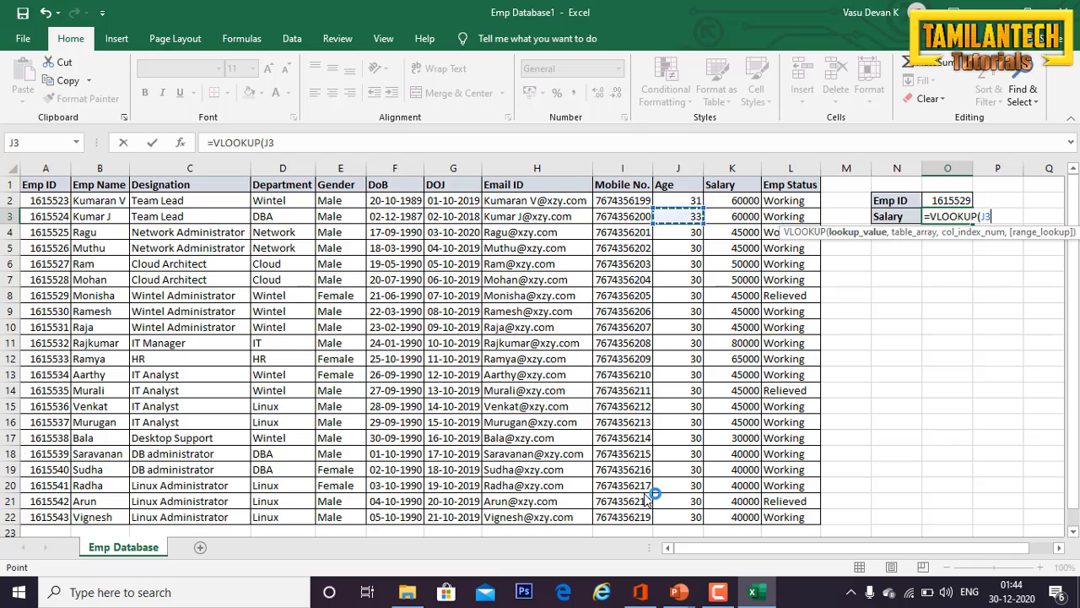
pyautogui.press('Left')
pyautogui.press('Left')
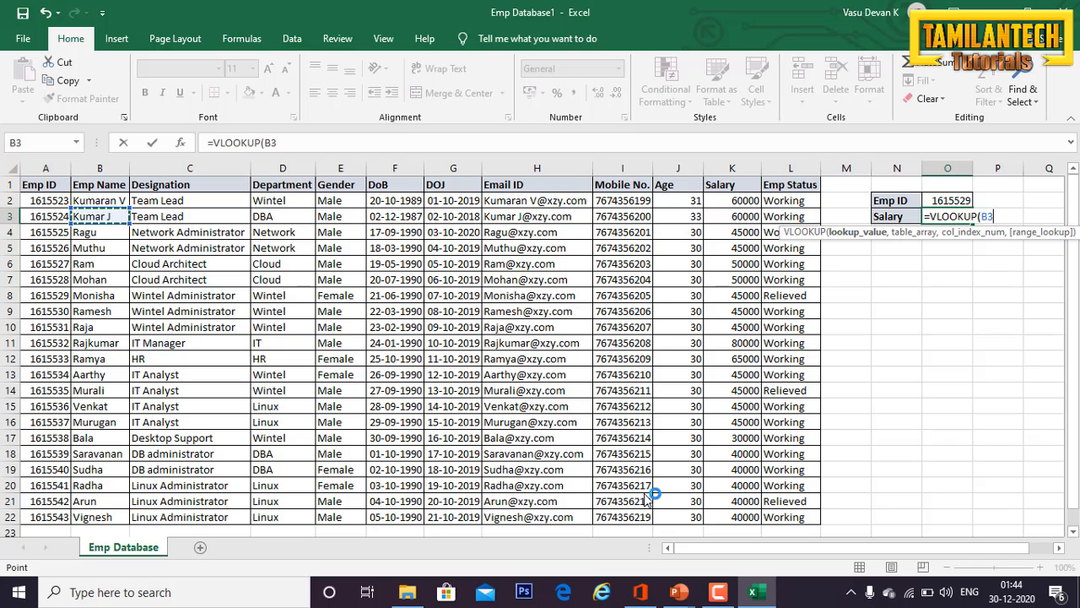
pyautogui.press('Right')
pyautogui.press('Right')
pyautogui.press('Right')
pyautogui.press('Right')
pyautogui.press('Right')
pyautogui.press('Right')
pyautogui.press('Right')
pyautogui.press('Right')
pyautogui.press('Right')
pyautogui.press('Right')
pyautogui.press('Right')
pyautogui.press('Right')
pyautogui.press('Right')
pyautogui.press('Right')
# - Enter O2 as the VLOOKUP's lookup value, followed by a comma to begin the table array argument
pyautogui.press('Up')
pyautogui.press('Left')
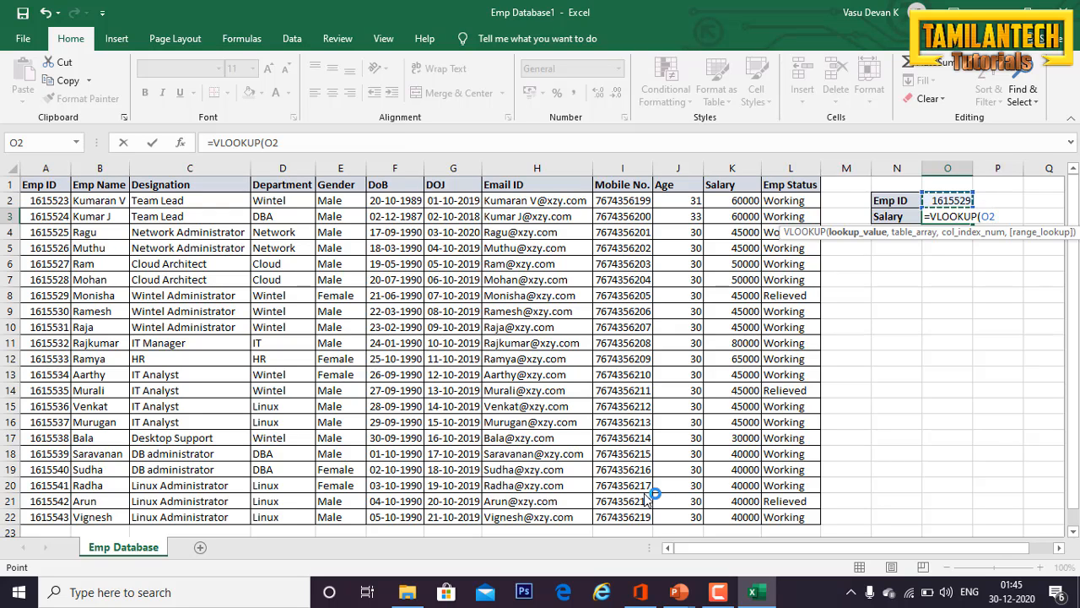
pyautogui.write(',')
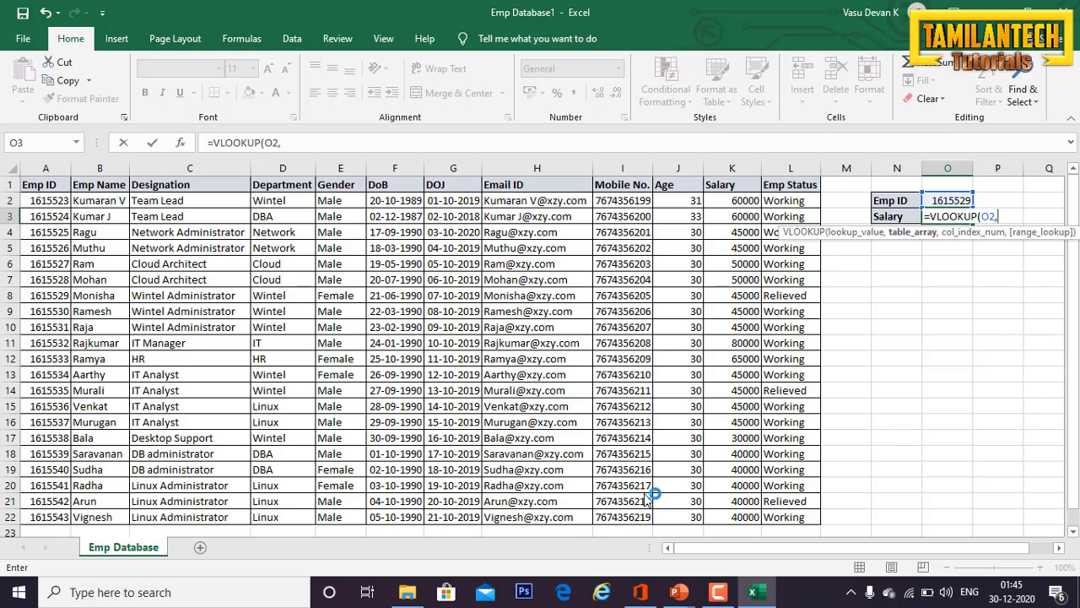
# - Set the VLOOKUP's table array to A1:K22, covering the employee table from Emp ID through Salary
pyautogui.hotkey('ctrl', 'Home')
pyautogui.hotkey('ctrl', 'shift', 'Down')
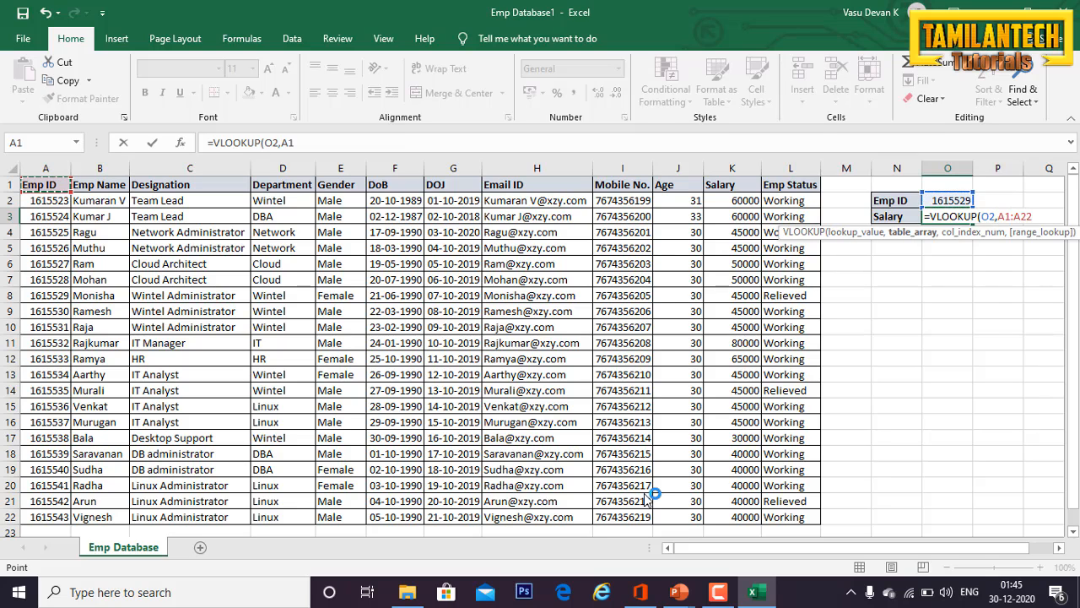
pyautogui.hotkey('shift', 'Right')
pyautogui.hotkey('shift', 'Right')
pyautogui.hotkey('shift', 'Right')
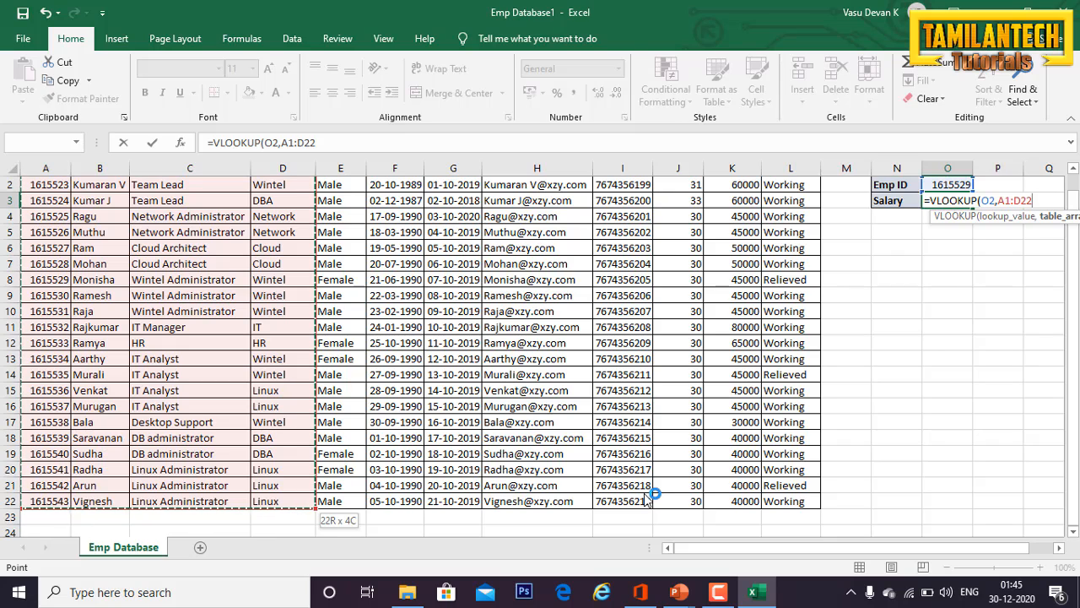
pyautogui.moveTo(648, 499); pyautogui.dragTo(647, 499)
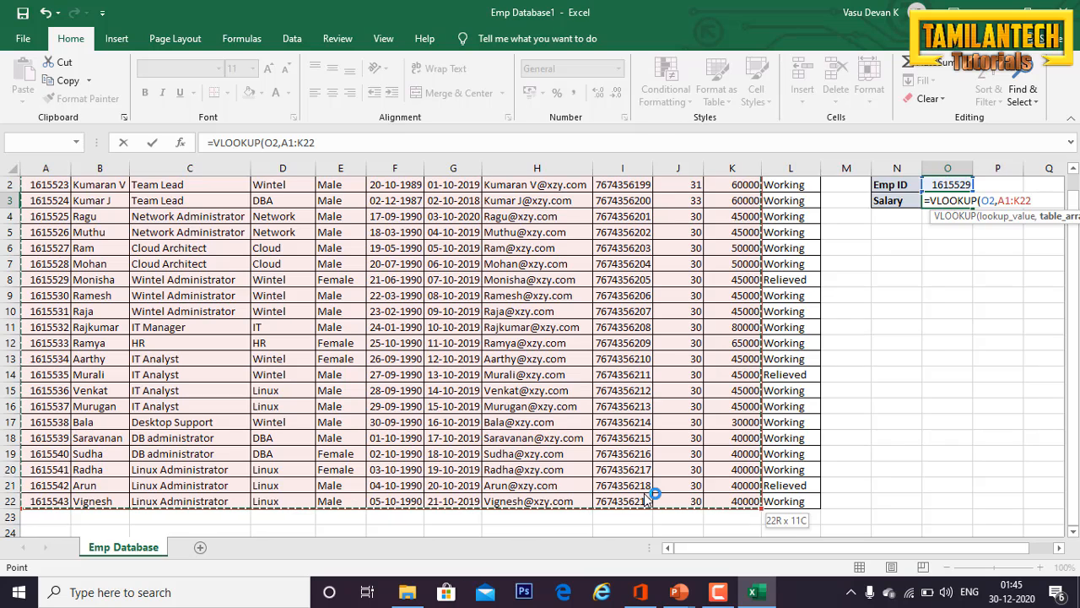
pyautogui.moveTo(646, 499); pyautogui.dragTo(647, 499)
pyautogui.moveTo(647, 499); pyautogui.dragTo(647, 499)
pyautogui.moveTo(646, 498); pyautogui.dragTo(646, 499)
# - Complete the VLOOKUP with column index 11 and 0 for an exact match, and enter the formula in O3
pyautogui.write(',11,')
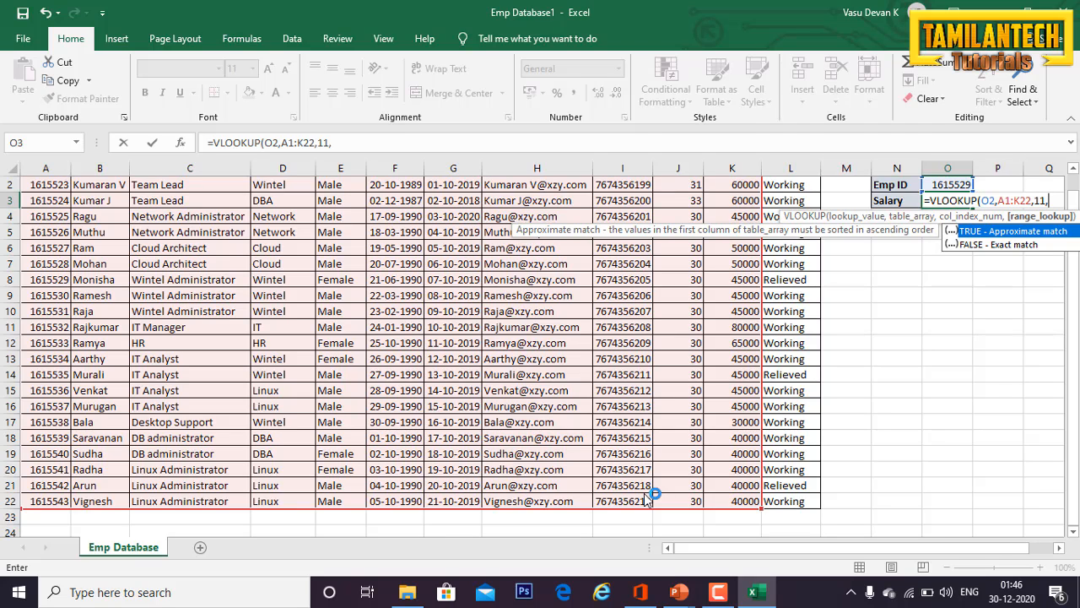
pyautogui.write('0)')
pyautogui.press('Return')
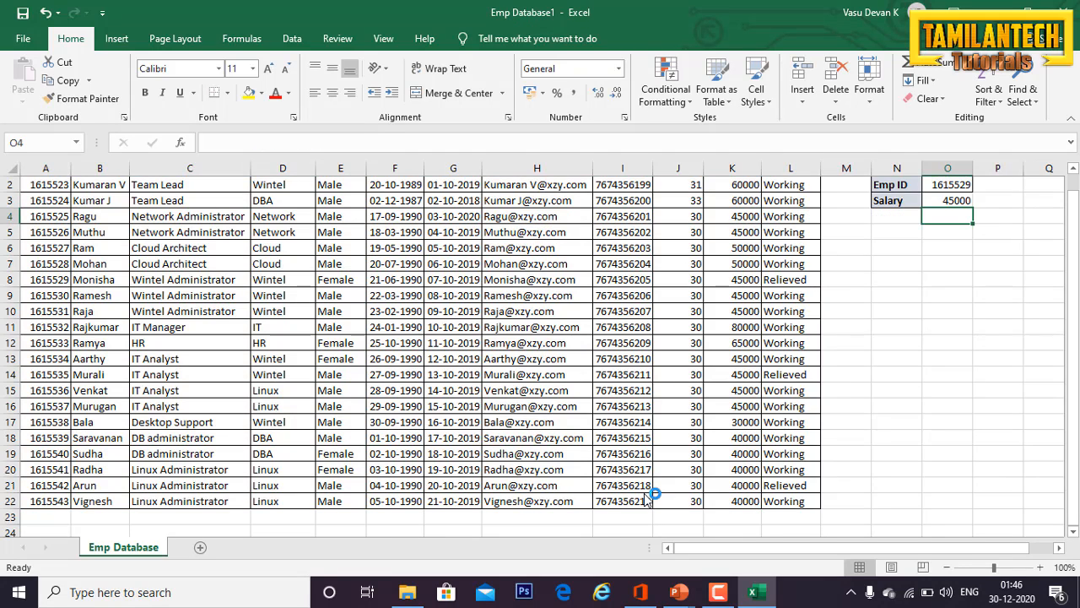
# - Check the salary returned in O3 against the Salary entry in row 8 of the employee table
pyautogui.scroll(1, 649, 497)
pyautogui.press('Up')
pyautogui.press('Up')
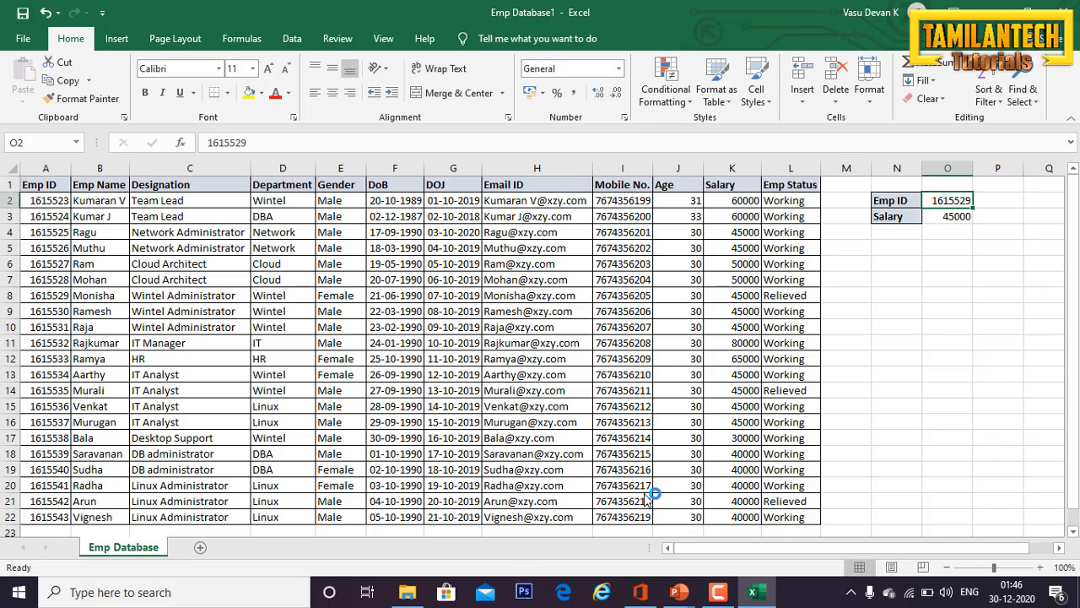
pyautogui.press('Down')
pyautogui.press('Down')
pyautogui.press('Down')
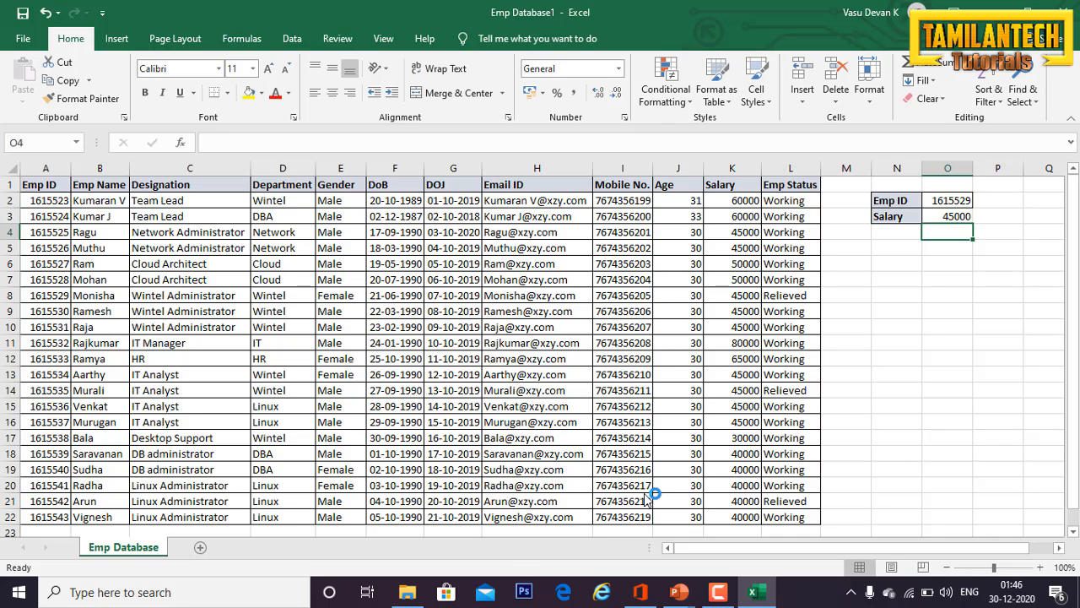
pyautogui.press('Left')
pyautogui.press('Left')
pyautogui.press('Left')
pyautogui.press('Left')
pyautogui.press('Down')
pyautogui.press('Down')
pyautogui.press('Down')
pyautogui.press('Left')
pyautogui.press('Left')
pyautogui.press('Left')
pyautogui.press('Left')
pyautogui.press('Left')
pyautogui.press('Left')
pyautogui.press('Left')
pyautogui.press('Left')
pyautogui.press('Left')
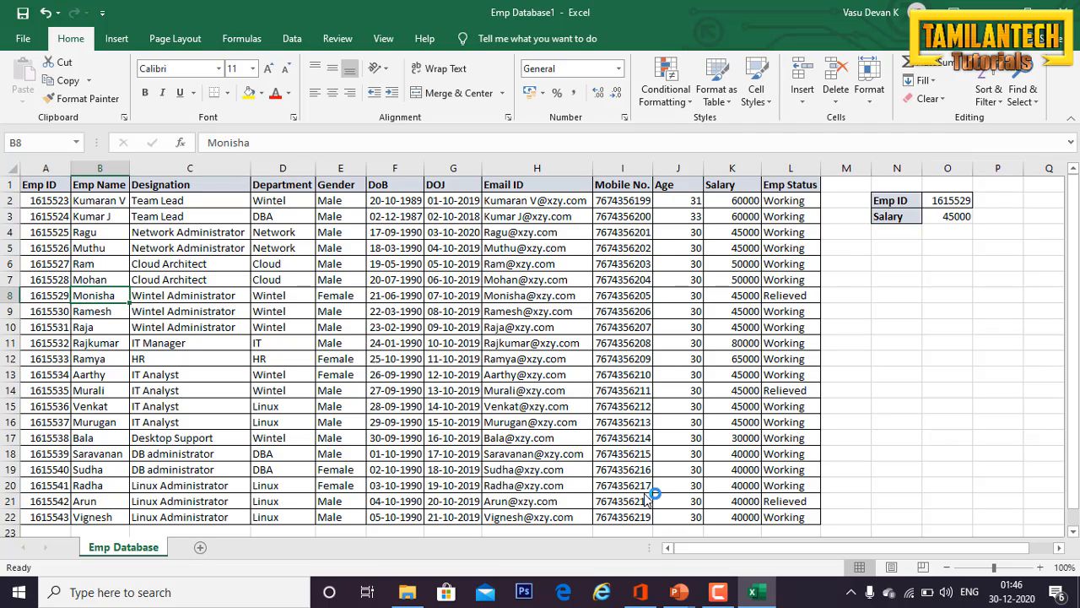
pyautogui.press('Left')
pyautogui.press('Right')
pyautogui.press('Right')
pyautogui.press('Right')
pyautogui.press('Right')
pyautogui.press('Right')
pyautogui.press('Right')
pyautogui.press('Right')
pyautogui.press('Right')
pyautogui.press('Right')
pyautogui.press('Right')
pyautogui.press('Right')
pyautogui.press('Left')
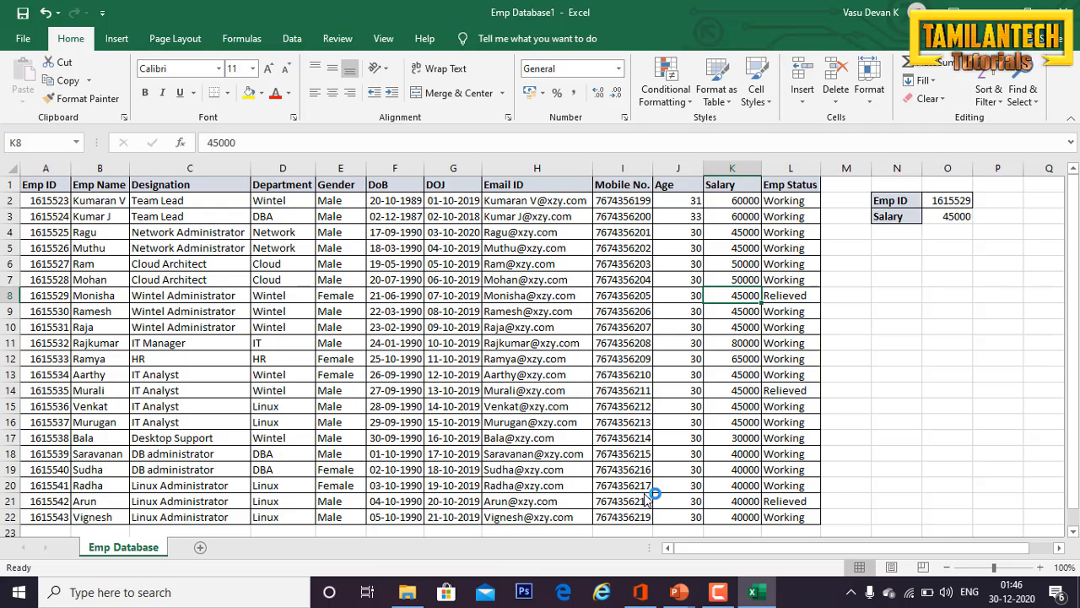
# - Change the Emp ID in O2 to the employee ID listed in A19
pyautogui.press('Up')
pyautogui.press('Up')
pyautogui.press('Up')
pyautogui.press('Up')
pyautogui.press('Up')
pyautogui.press('Up')
pyautogui.press('Up')
pyautogui.press('Right')
pyautogui.press('Right')
pyautogui.press('Down')
pyautogui.press('Right')
pyautogui.press('Right')
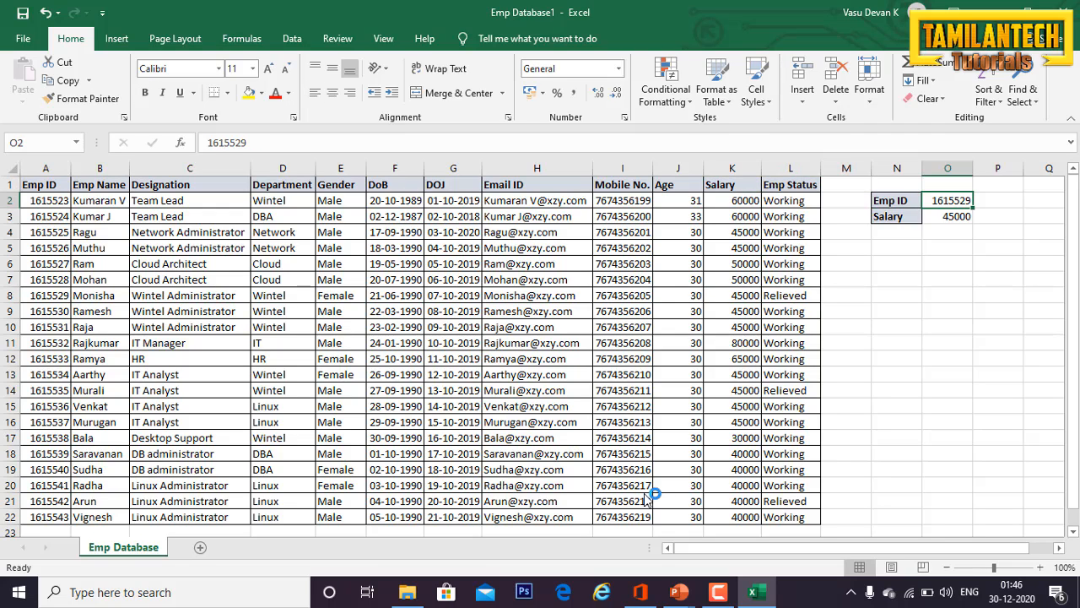
pyautogui.click(296, 140)
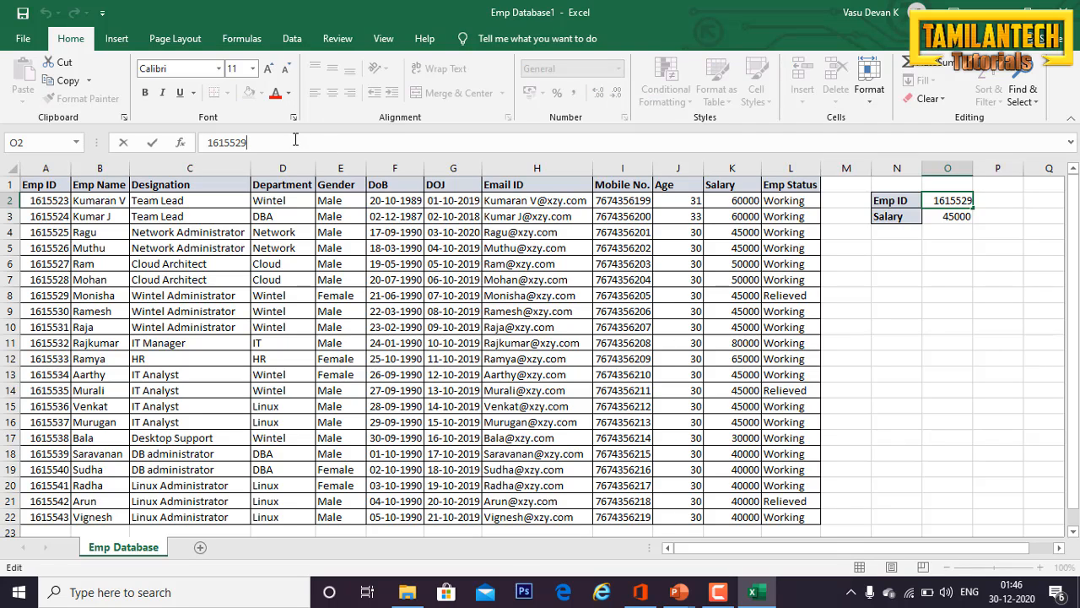
pyautogui.press('BackSpace')
pyautogui.press('BackSpace')
pyautogui.write('40')
pyautogui.press('Return')
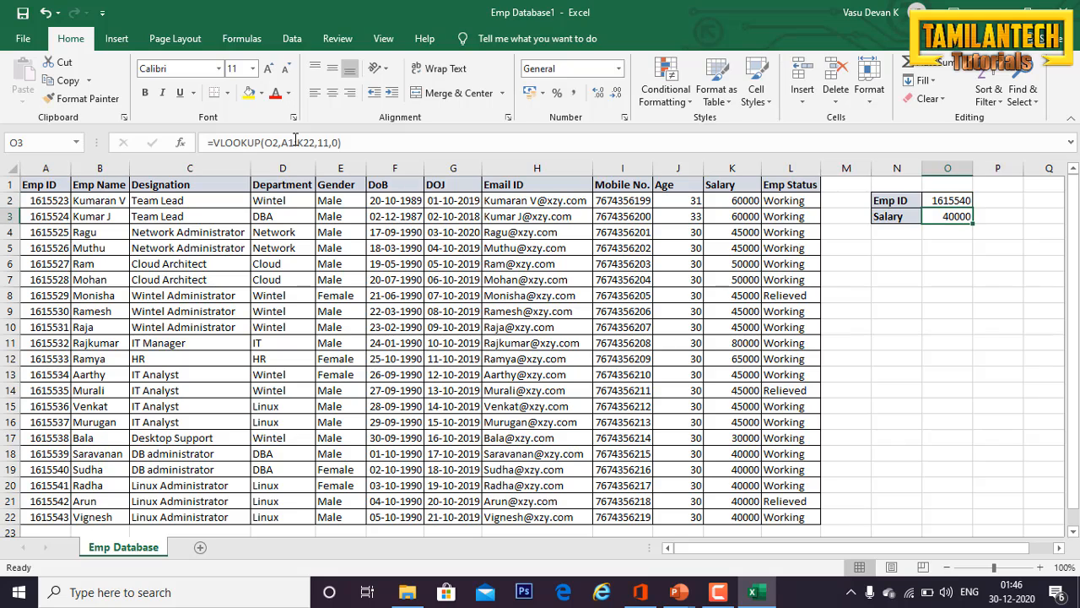
pyautogui.press('Return')
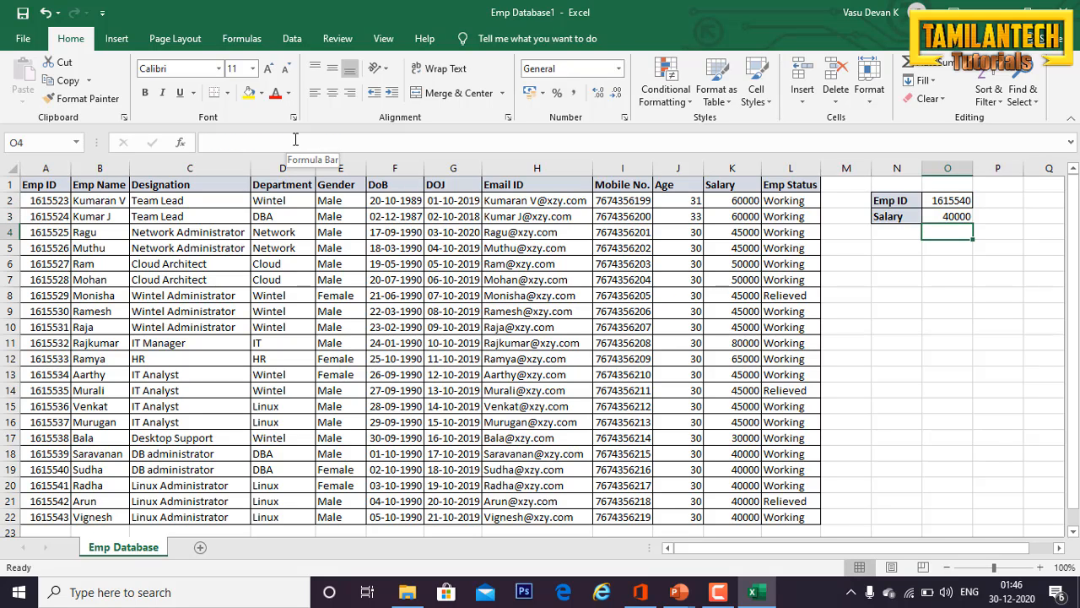
# - Compare the updated salary in O3 with the Salary entry in row 19 of the employee table
pyautogui.press('Up')
pyautogui.press('Up')
pyautogui.press('Down')
pyautogui.press('Down')
pyautogui.press('Left')
pyautogui.press('Up')
pyautogui.press('Home')
pyautogui.press('Down')
pyautogui.press('Down')
pyautogui.press('Down')
pyautogui.press('Down')
pyautogui.press('Down')
pyautogui.press('Down')
pyautogui.press('Down')
pyautogui.press('Down')
pyautogui.press('Down')
pyautogui.press('Down')
pyautogui.press('Down')
pyautogui.press('Down')
pyautogui.press('Down')
pyautogui.press('Down')
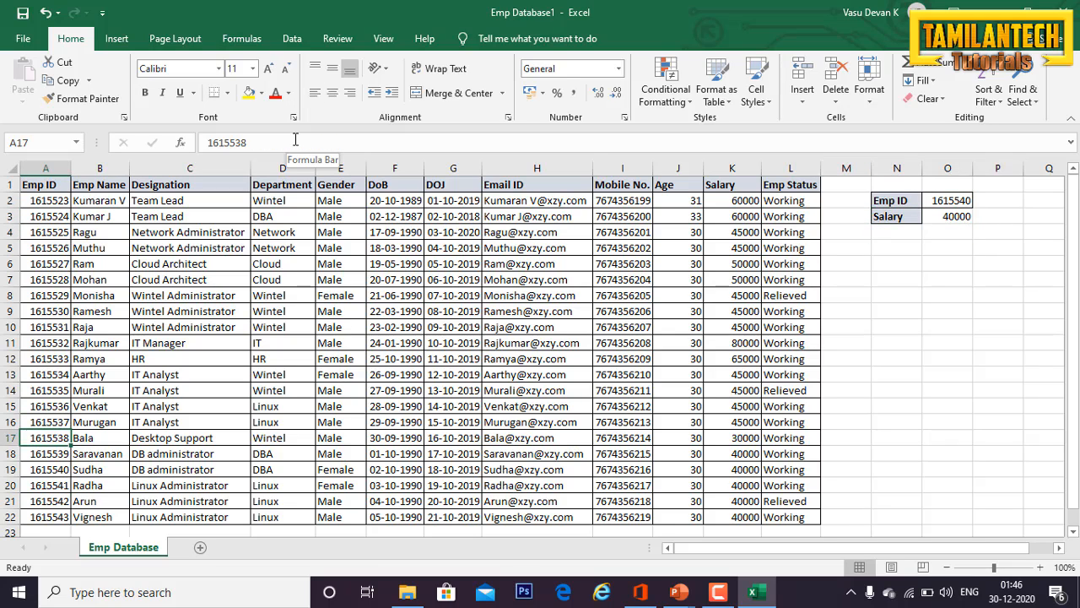
pyautogui.press('Down')
pyautogui.press('Down')
pyautogui.press('Right')
pyautogui.press('Left')
pyautogui.press('Right')
pyautogui.press('Right')
pyautogui.press('Right')
pyautogui.press('Right')
pyautogui.press('Right')
pyautogui.press('Right')
pyautogui.press('Right')
pyautogui.press('Right')
pyautogui.press('Right')
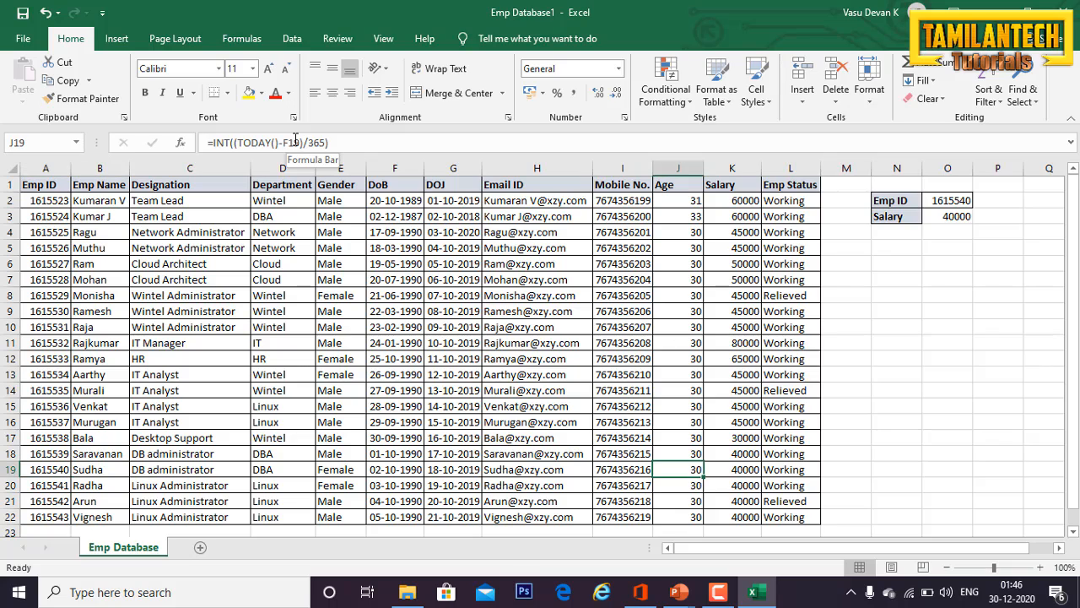
pyautogui.press('Right')
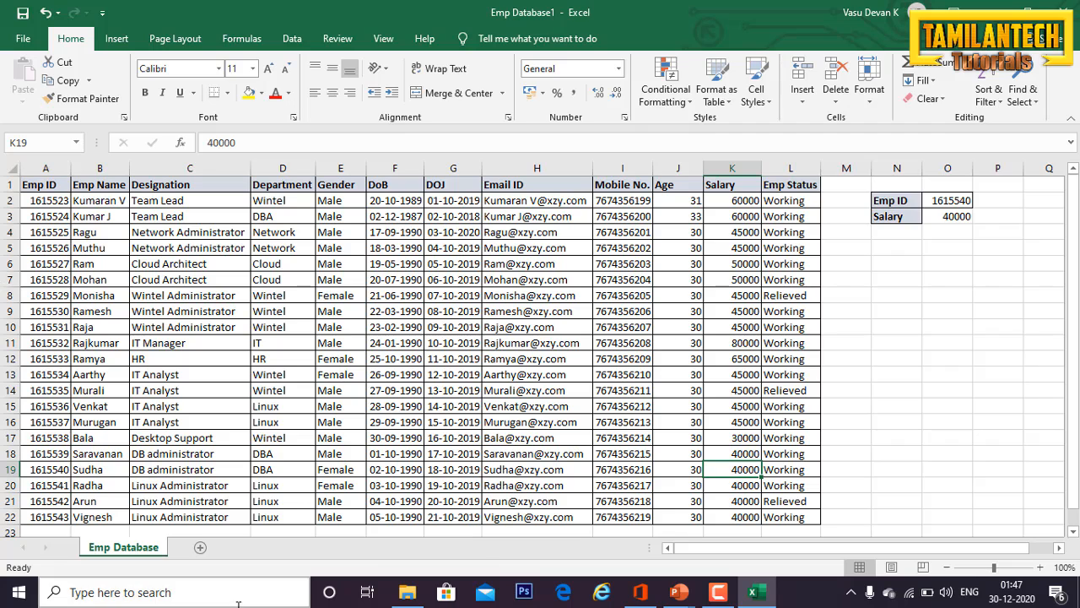
# - Add a new worksheet and copy the Emp ID column A1:A22 from Emp Database into it, starting at A1
pyautogui.click(200, 547)
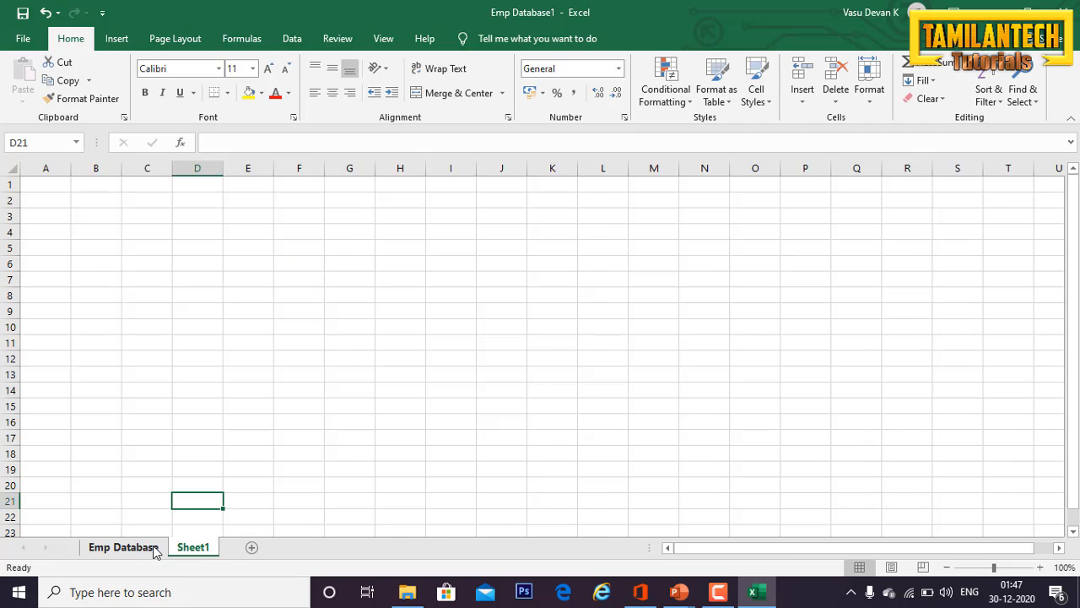
pyautogui.click(152, 547)
pyautogui.click(61, 204)
pyautogui.press('Up')
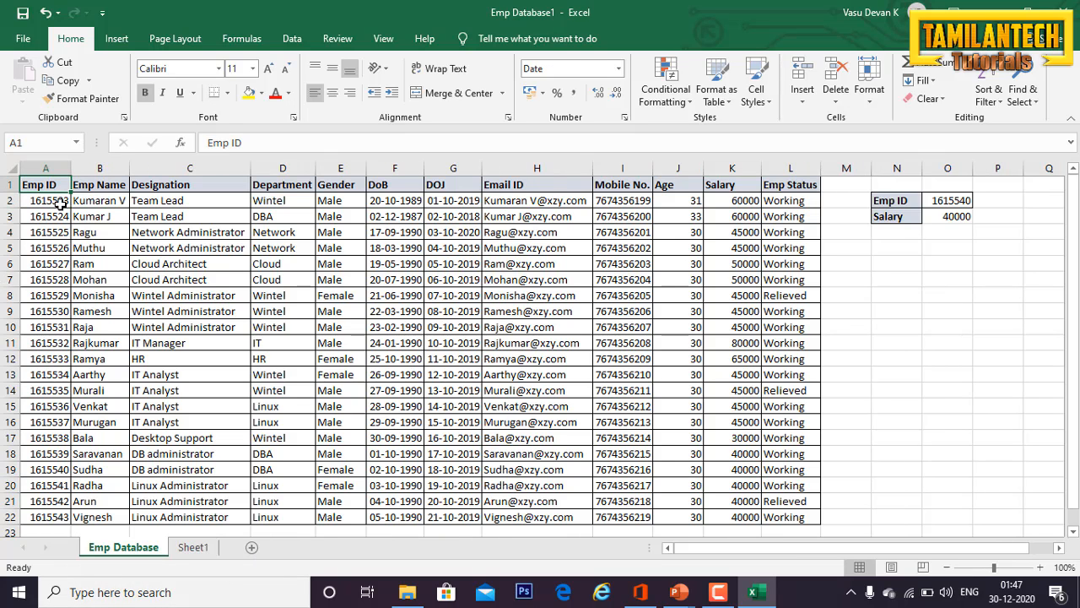
pyautogui.hotkey('ctrl', 'shift', 'Down')
pyautogui.hotkey('ctrl', 'c')
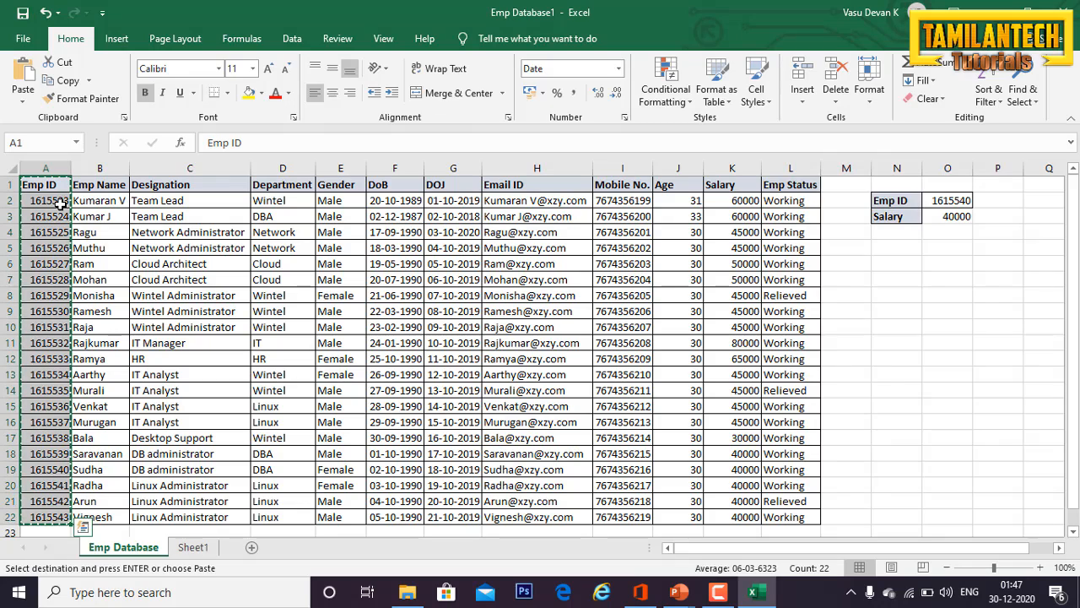
pyautogui.click(204, 547)
pyautogui.hotkey('ctrl', 'Home')
pyautogui.hotkey('ctrl', 'v')
pyautogui.press('Up')
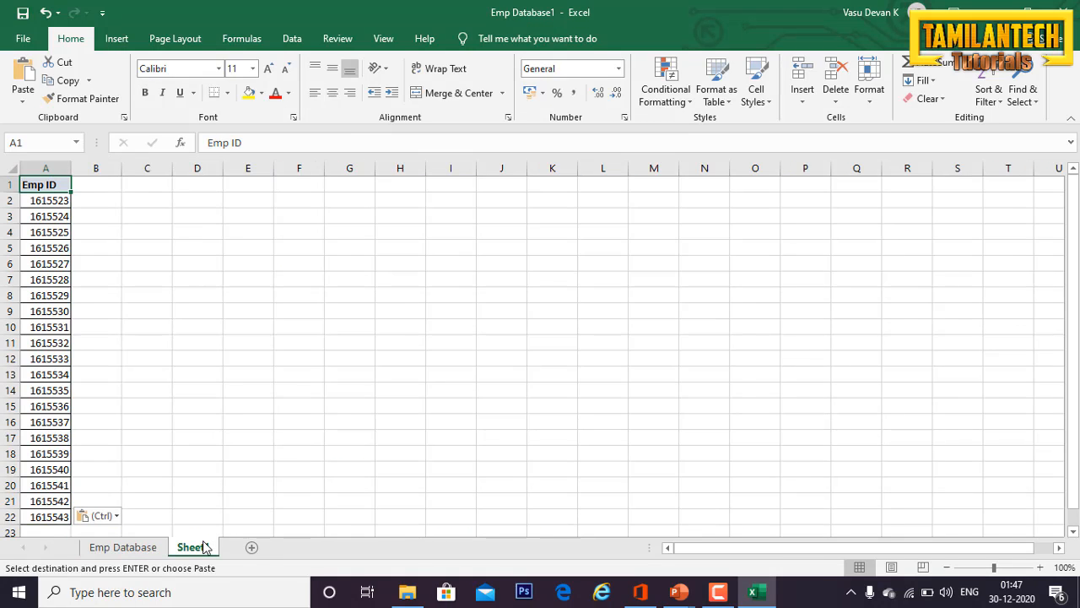
pyautogui.press('Down')
pyautogui.hotkey('ctrl', 'Down')
pyautogui.hotkey('ctrl', 'Up')
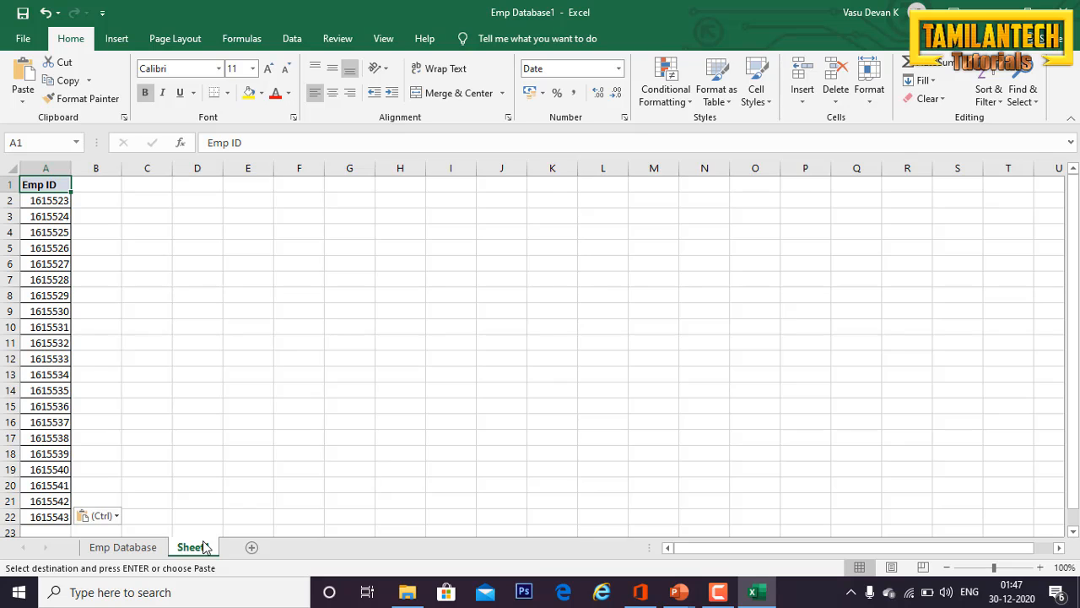
pyautogui.click(139, 549)
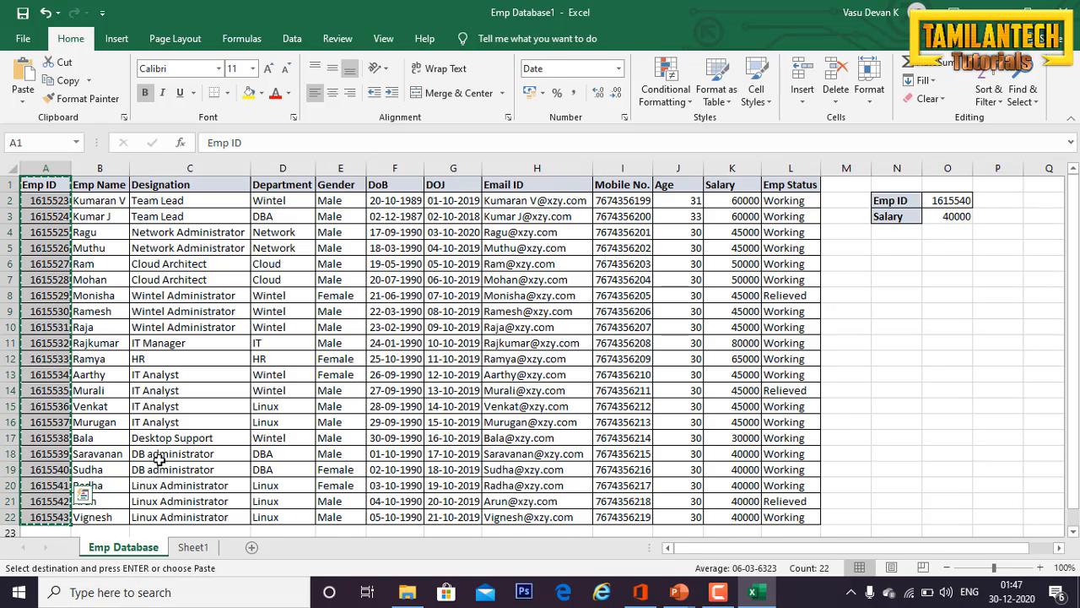
pyautogui.click(159, 459)
pyautogui.press('Escape')
pyautogui.press('Left')
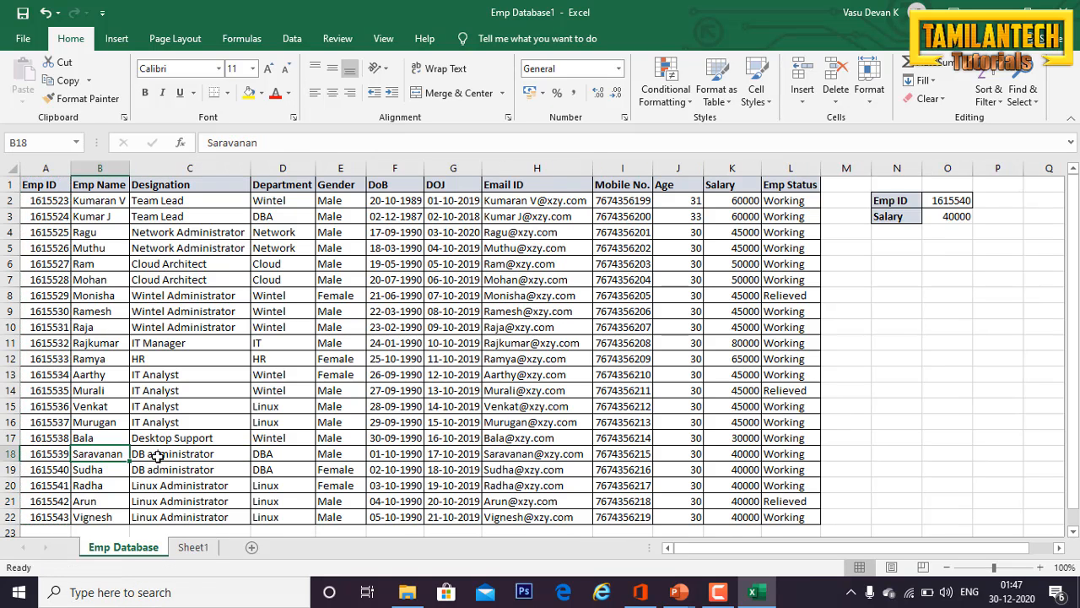
pyautogui.press('Left')
pyautogui.hotkey('ctrl', 'Up')
pyautogui.press('Right')
pyautogui.hotkey('ctrl', 'shift', 'Right')
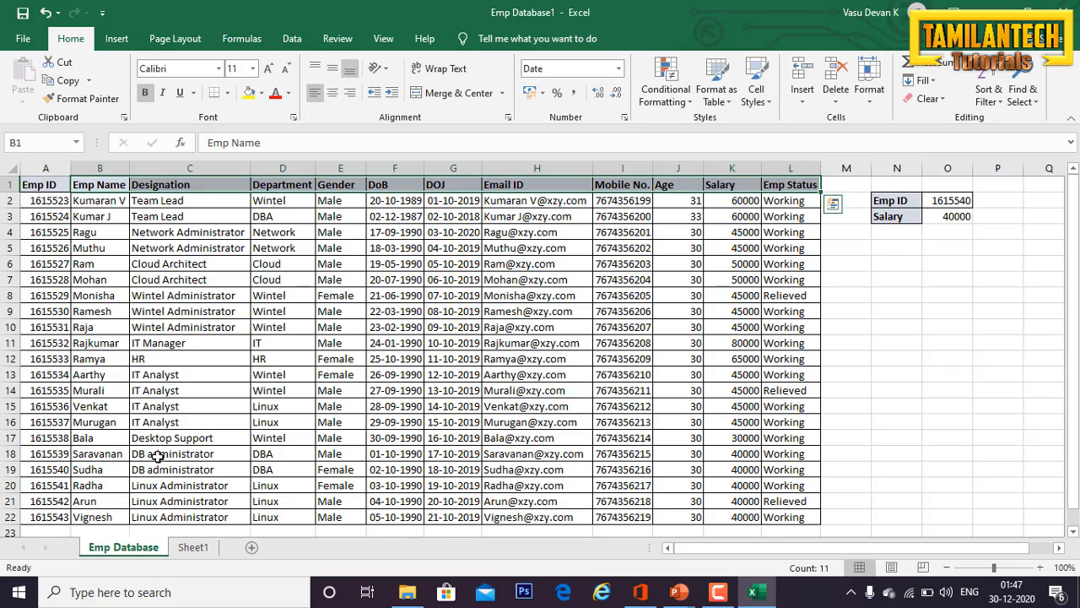
pyautogui.hotkey('ctrl', 'c')
pyautogui.press('Left')
pyautogui.hotkey('ctrl', 'pagedown')
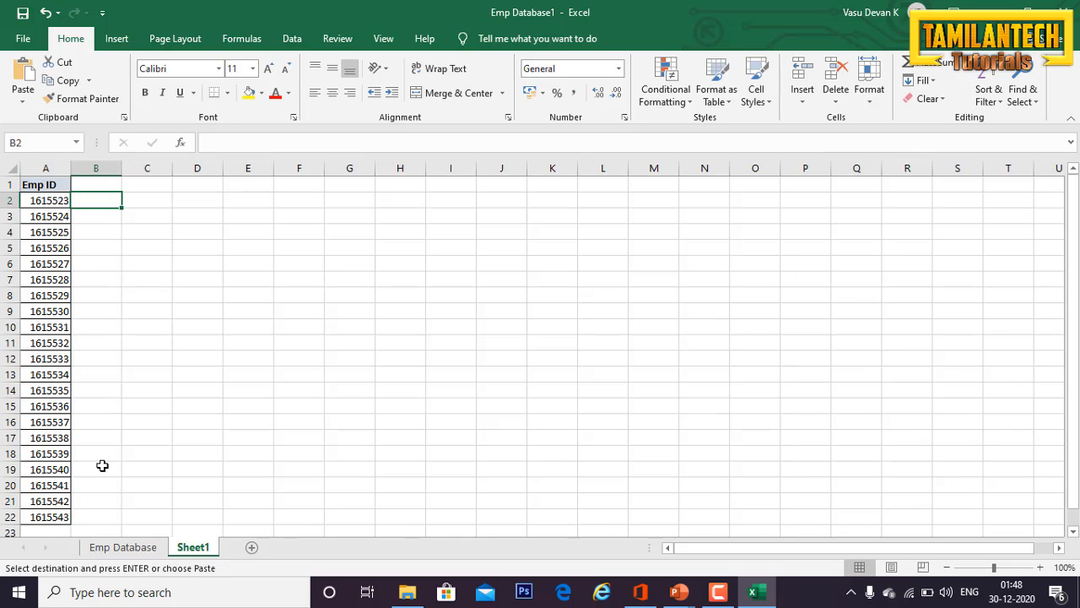
pyautogui.click(123, 547)
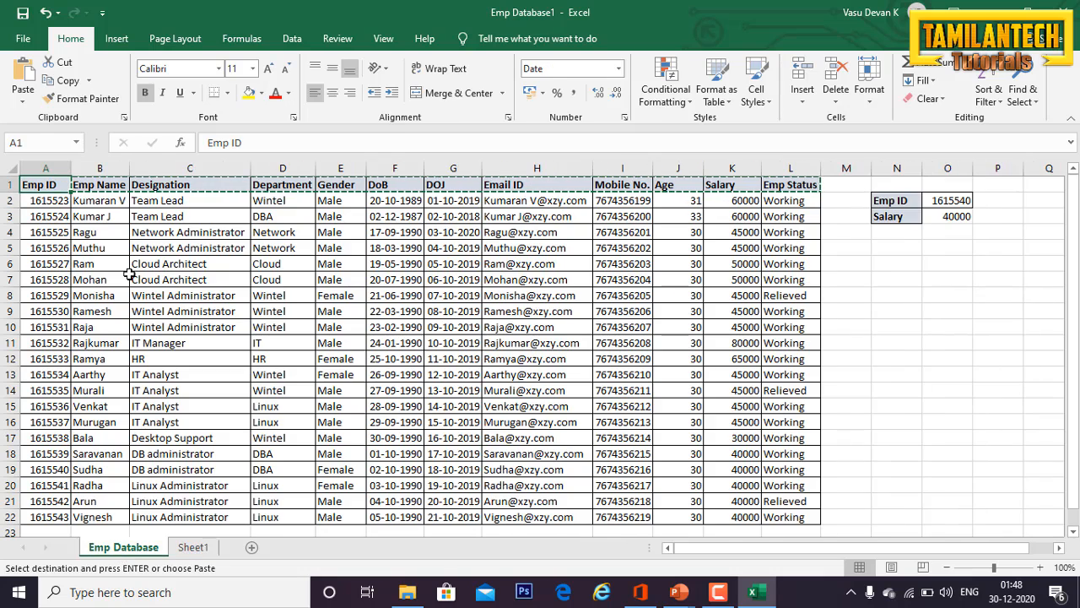
pyautogui.click(127, 279)
pyautogui.press('Escape')
# - Copy the Emp Name and Designation headers from B1:C1 of Emp Database into B1:C1 of Sheet1
pyautogui.press('Up')
pyautogui.press('Up')
pyautogui.press('Up')
pyautogui.press('Up')
pyautogui.press('Up')
pyautogui.press('Up')
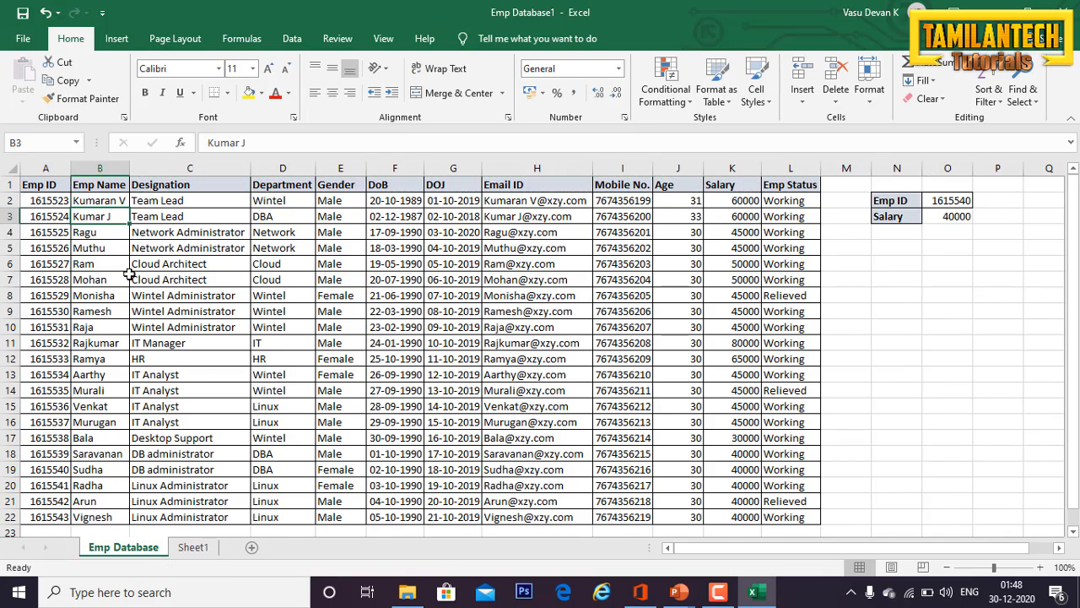
pyautogui.hotkey('shift', 'Right')
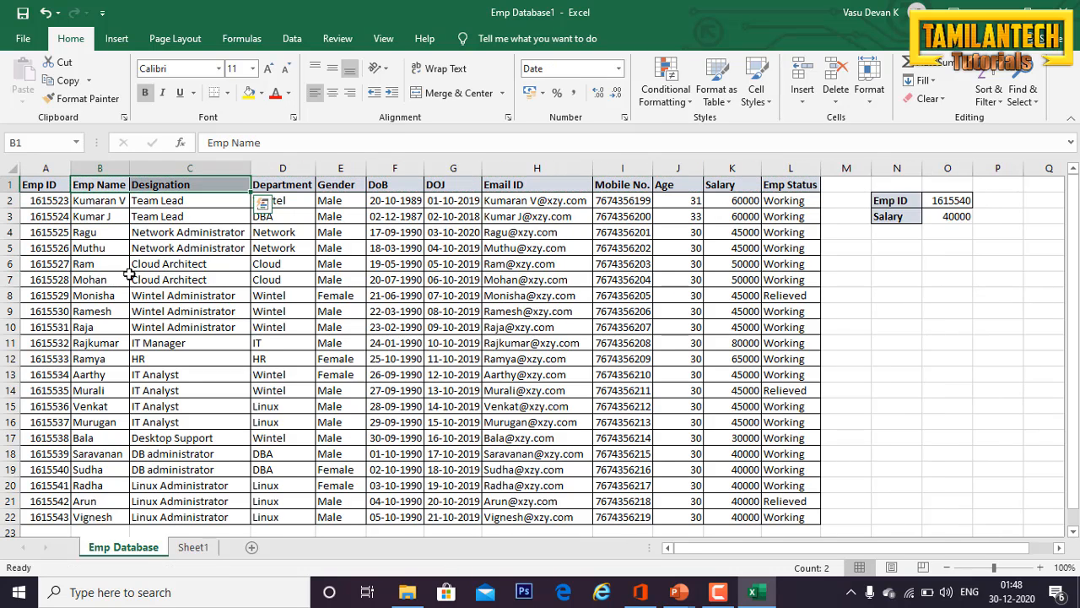
pyautogui.hotkey('ctrl', 'c')
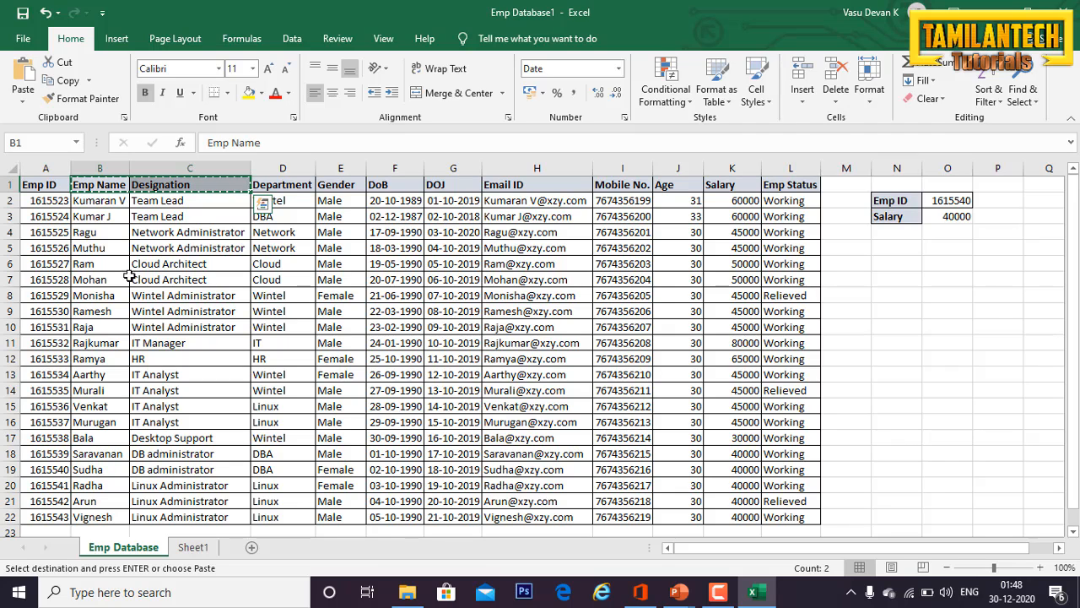
pyautogui.click(192, 547)
pyautogui.hotkey('ctrl', 'v')
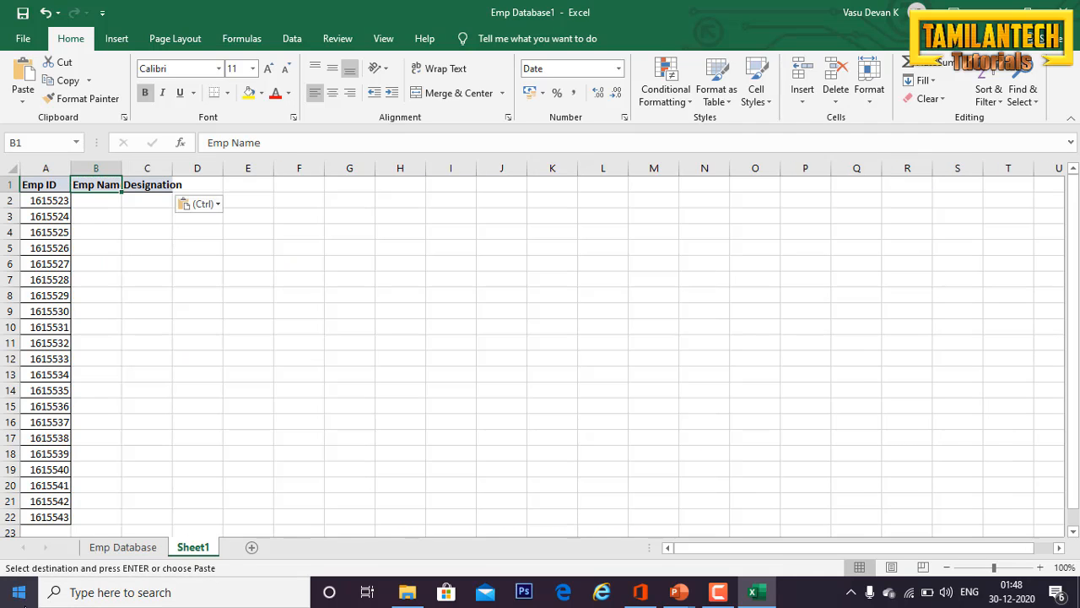
# - Copy the Salary header from K1 of Emp Database into D1 of Sheet1 and fit the column widths to the headers
pyautogui.click(137, 548)
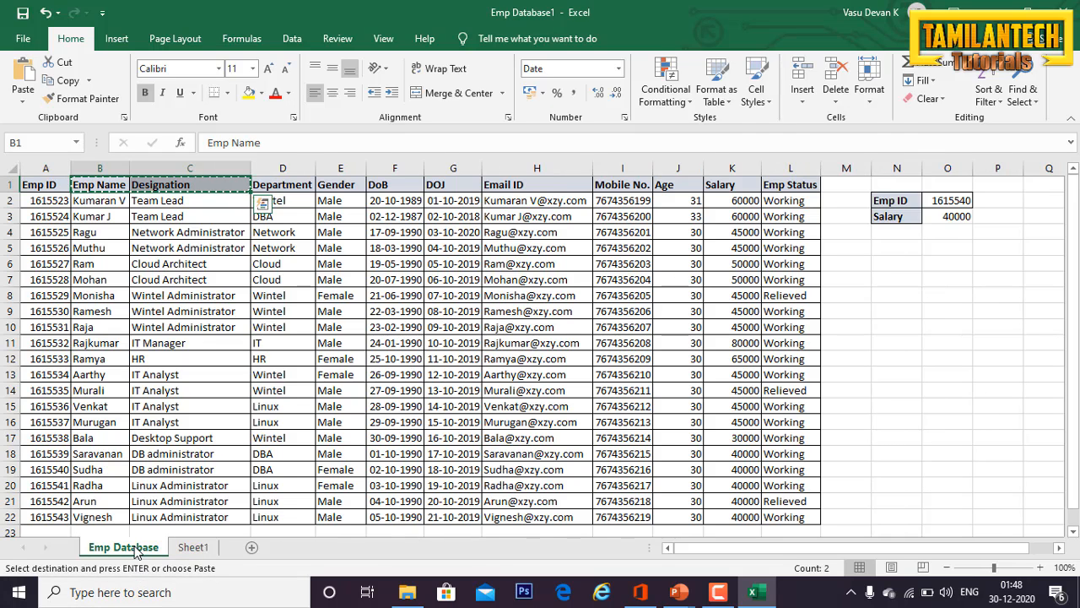
pyautogui.click(716, 183)
pyautogui.hotkey('ctrl', 'c')
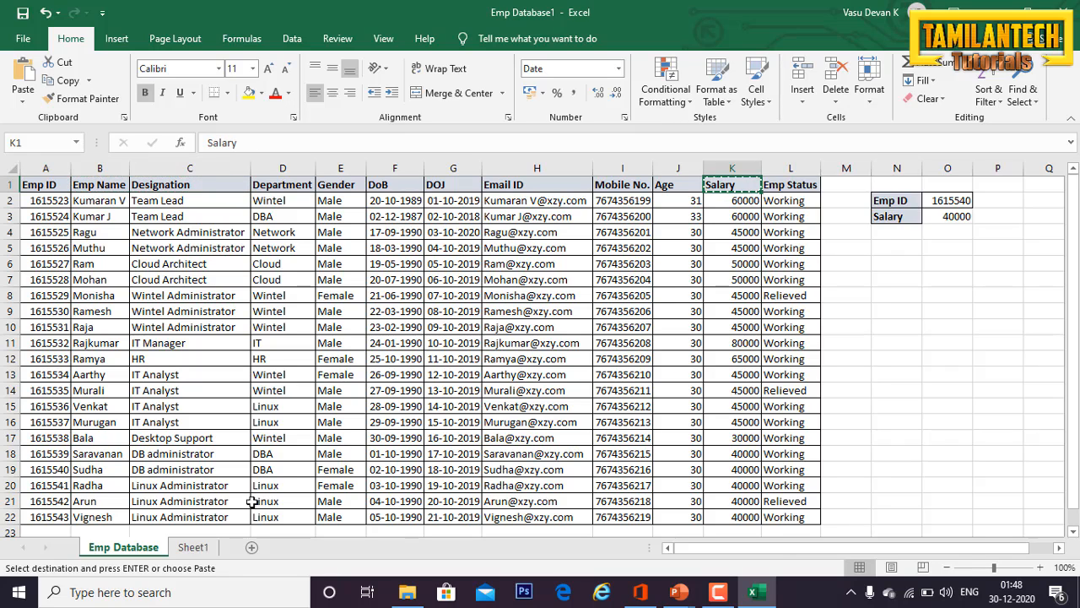
pyautogui.click(203, 550)
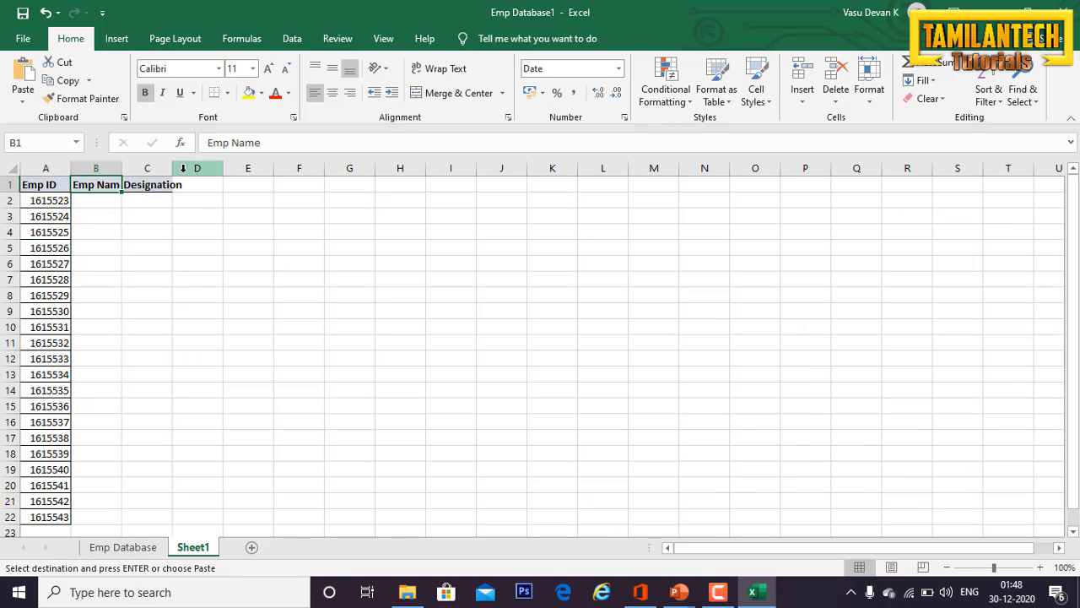
pyautogui.click(193, 183)
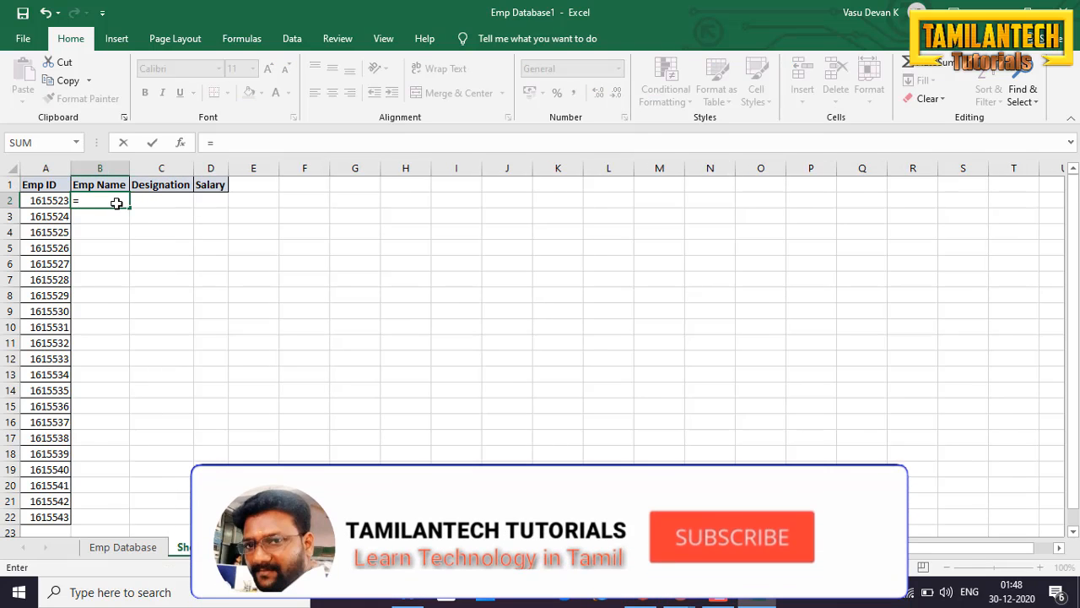
# - Start a VLOOKUP formula in B2 of Sheet1 with the Emp ID in A2 as the lookup value
pyautogui.write('=vl')
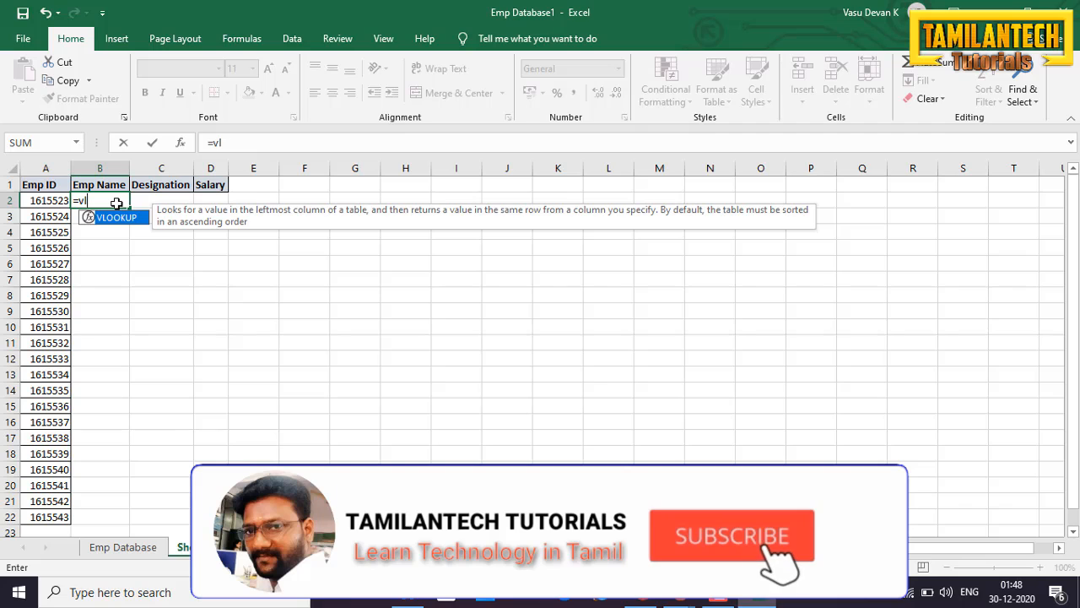
pyautogui.press('Tab')
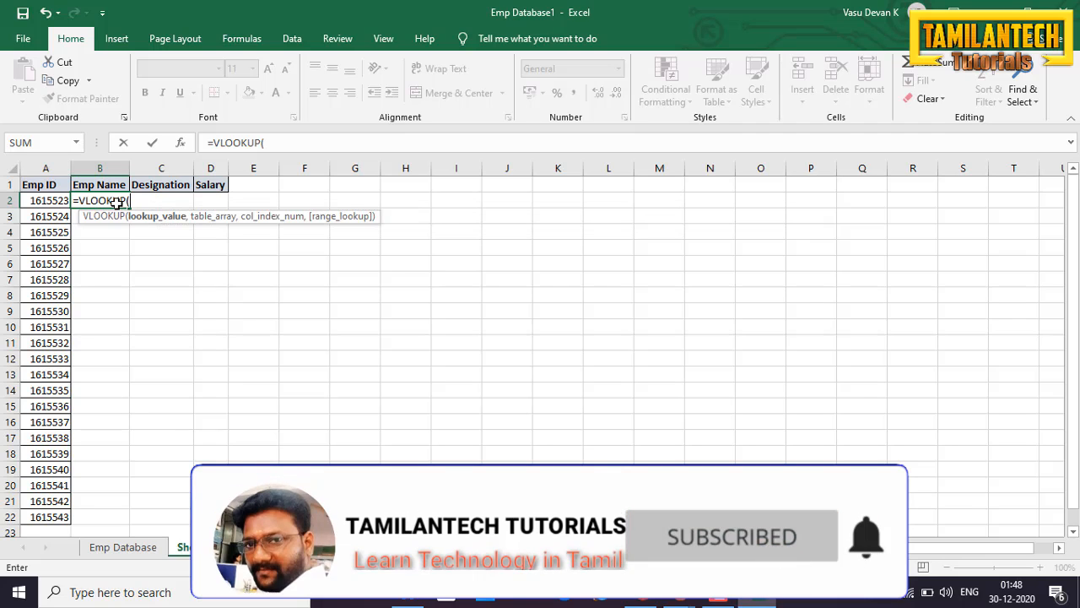
pyautogui.press('Left')
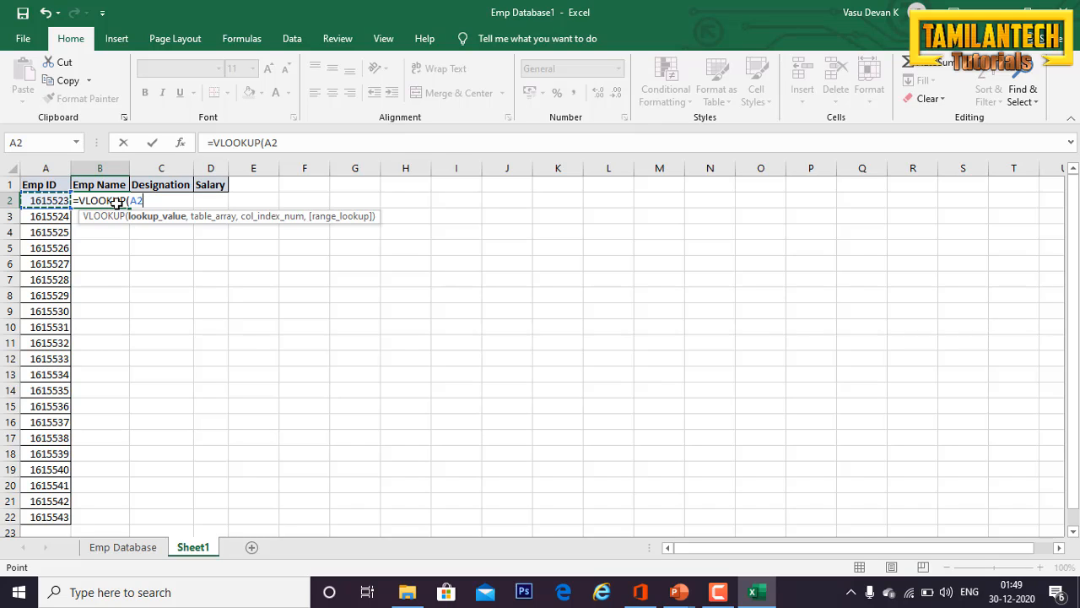
pyautogui.write(',')
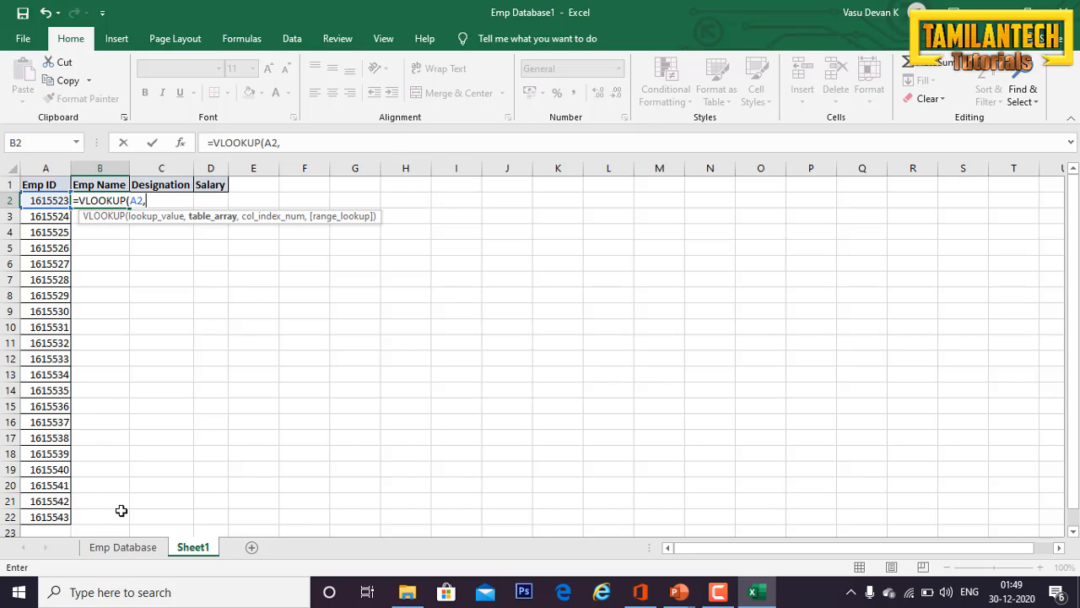
# - Set the lookup's table array to A1:B22 on the Emp Database sheet
pyautogui.click(118, 548)
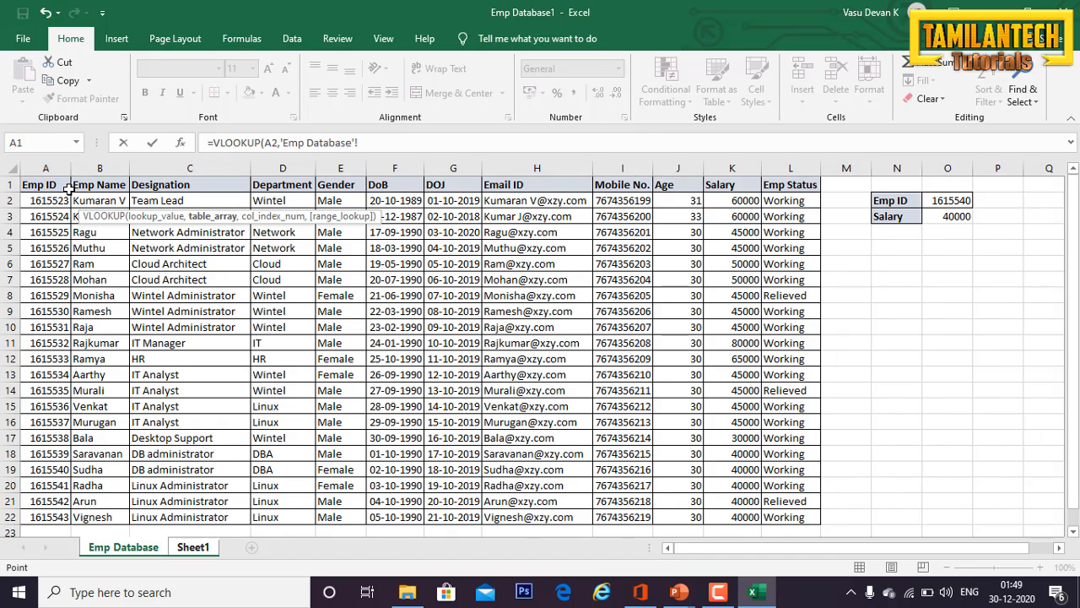
pyautogui.click(67, 189)
pyautogui.hotkey('shift', 'Right')
pyautogui.hotkey('shift', 'Right')
pyautogui.hotkey('shift', 'Right')
pyautogui.hotkey('shift', 'Right')
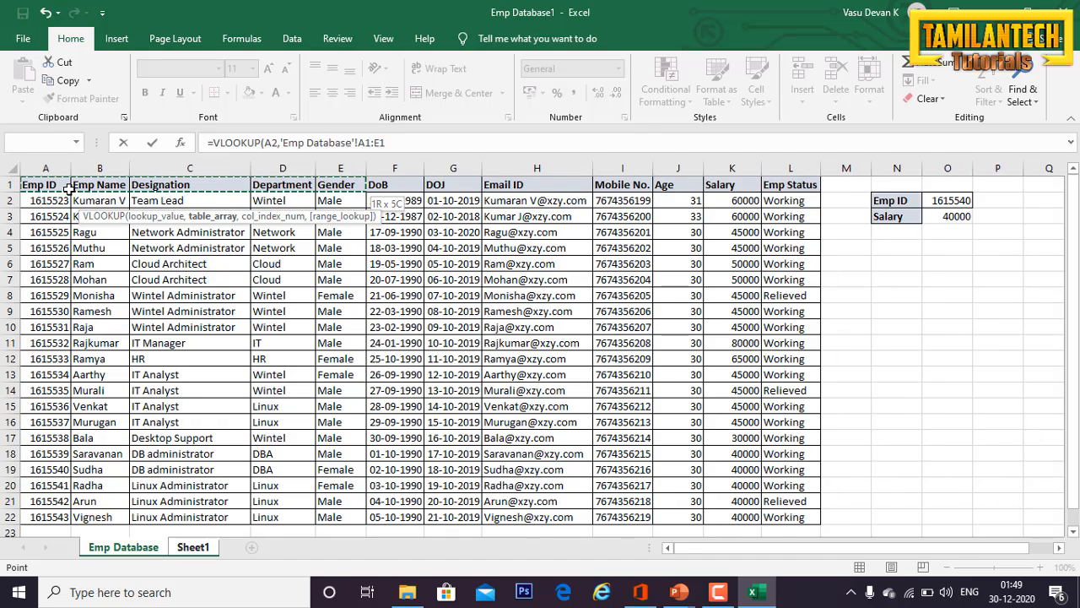
pyautogui.hotkey('shift', 'Left')
pyautogui.hotkey('shift', 'Left')
pyautogui.hotkey('shift', 'Left')
pyautogui.hotkey('shift', 'Left')
pyautogui.hotkey('shift', 'Right')
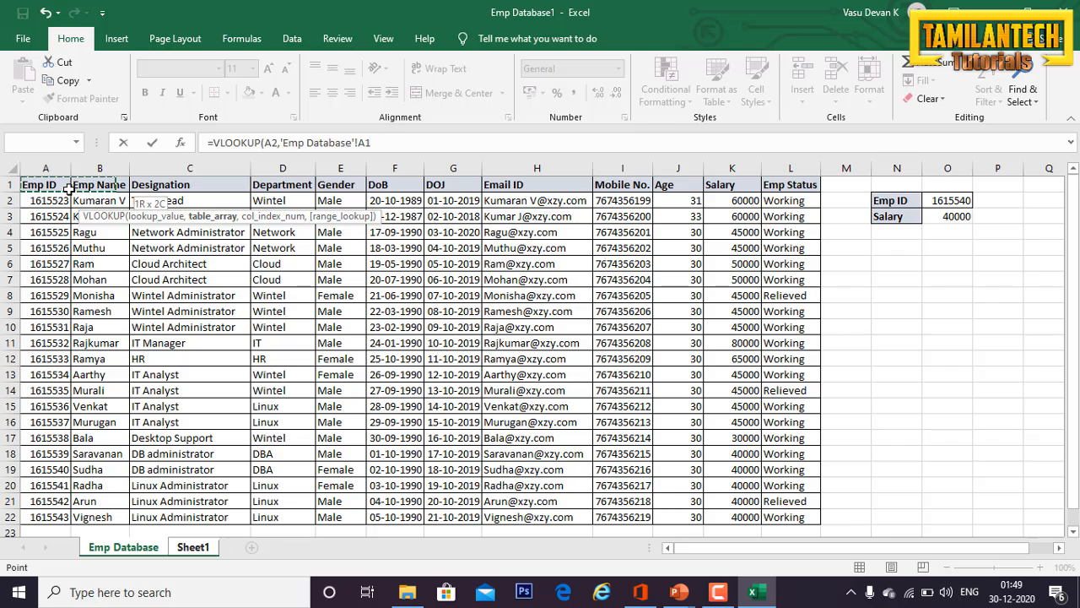
pyautogui.hotkey('ctrl', 'shift', 'Down')
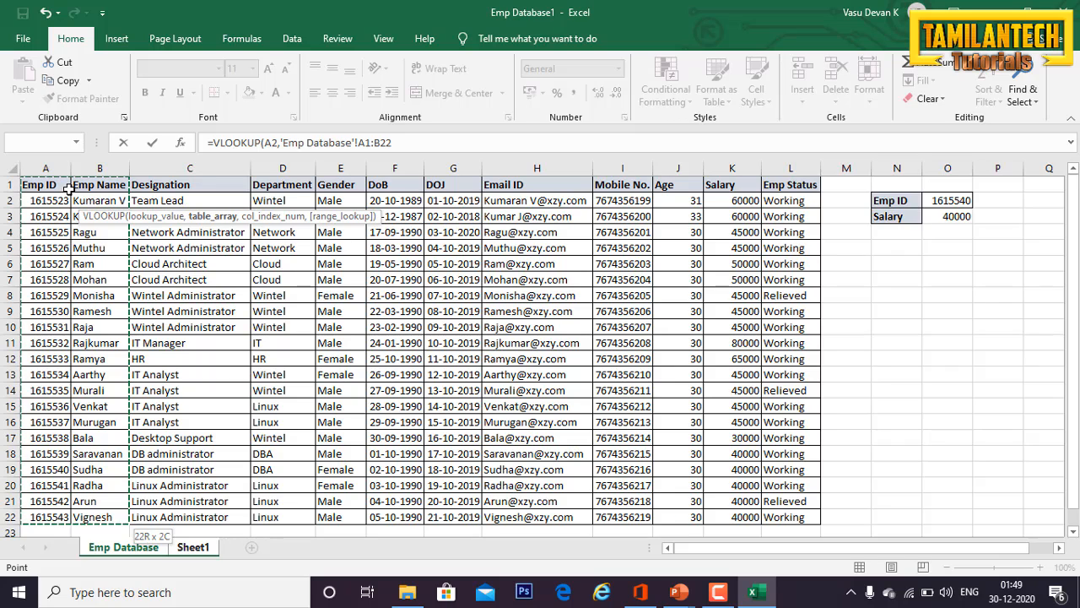
# - Complete the Emp Name lookup with column index 2 and range lookup 0
pyautogui.write(',')
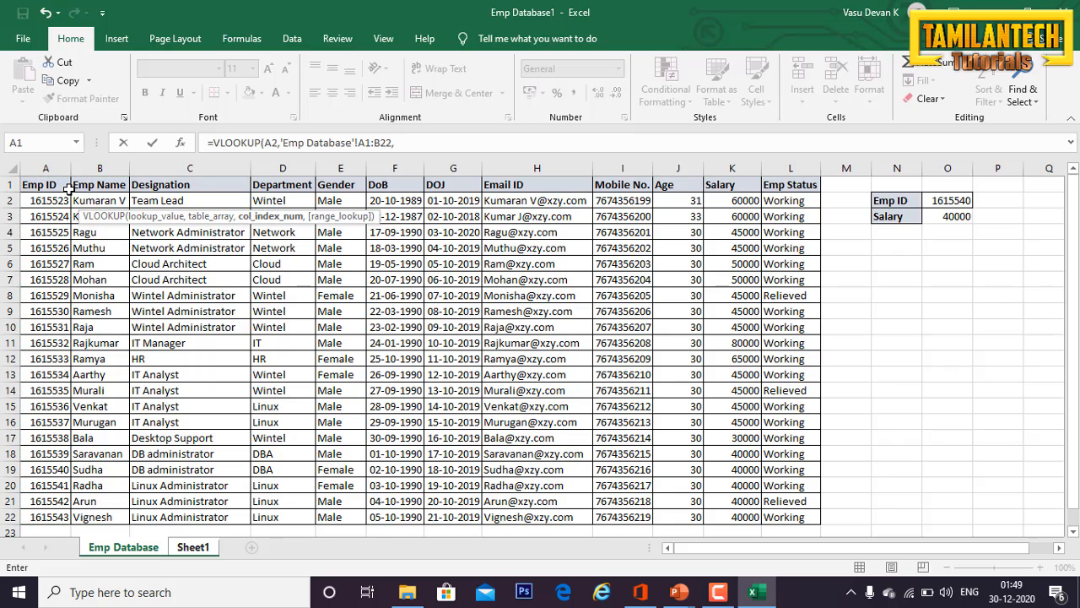
pyautogui.write('2,0)')
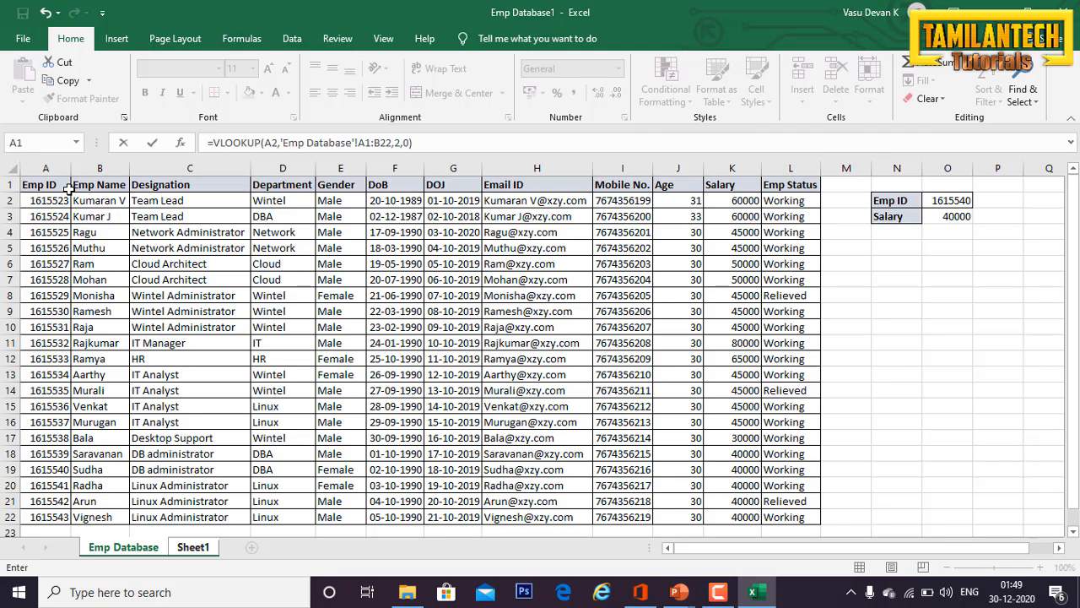
pyautogui.press('Return')
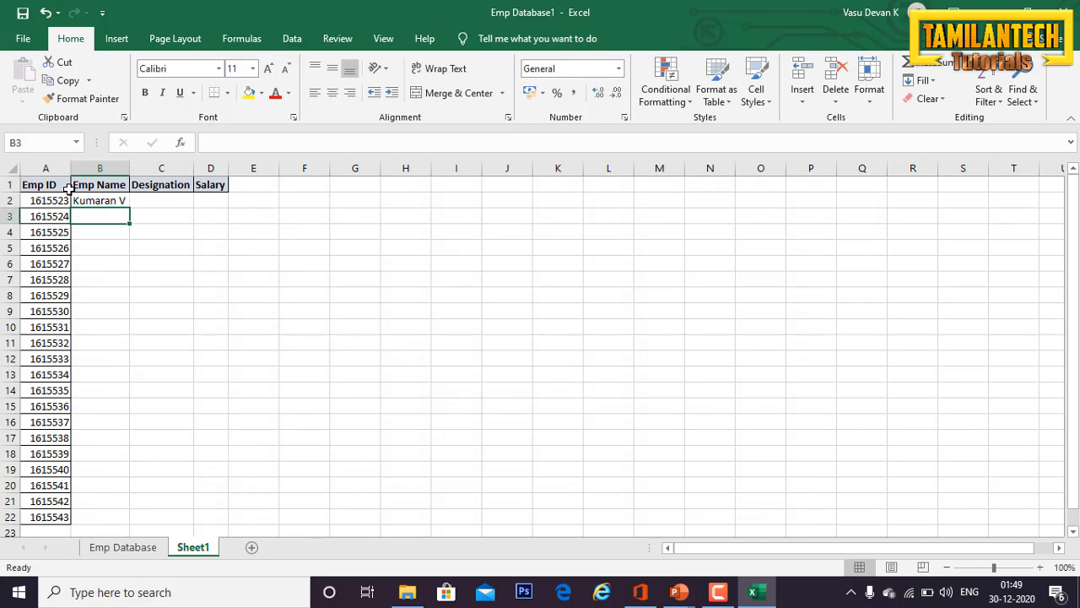
# - Copy the Emp Name formula from B2 down the column to B22
pyautogui.press('Up')
pyautogui.hotkey('ctrl', 'c')
pyautogui.press('Left')
pyautogui.hotkey('ctrl', 'Down')
pyautogui.press('Right')
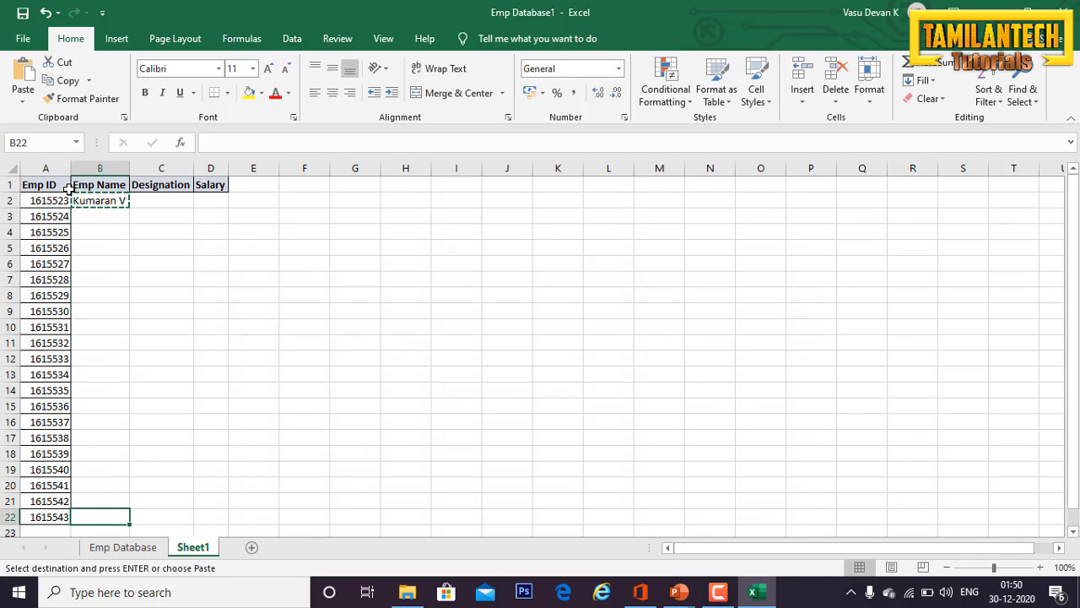
pyautogui.hotkey('ctrl', 'shift', 'Up')
pyautogui.hotkey('ctrl', 'v')
# - Start a VLOOKUP formula in C2 under Designation with A2 as the lookup value
pyautogui.press('Left')
pyautogui.hotkey('ctrl', 'Up')
pyautogui.press('Down')
pyautogui.press('Right')
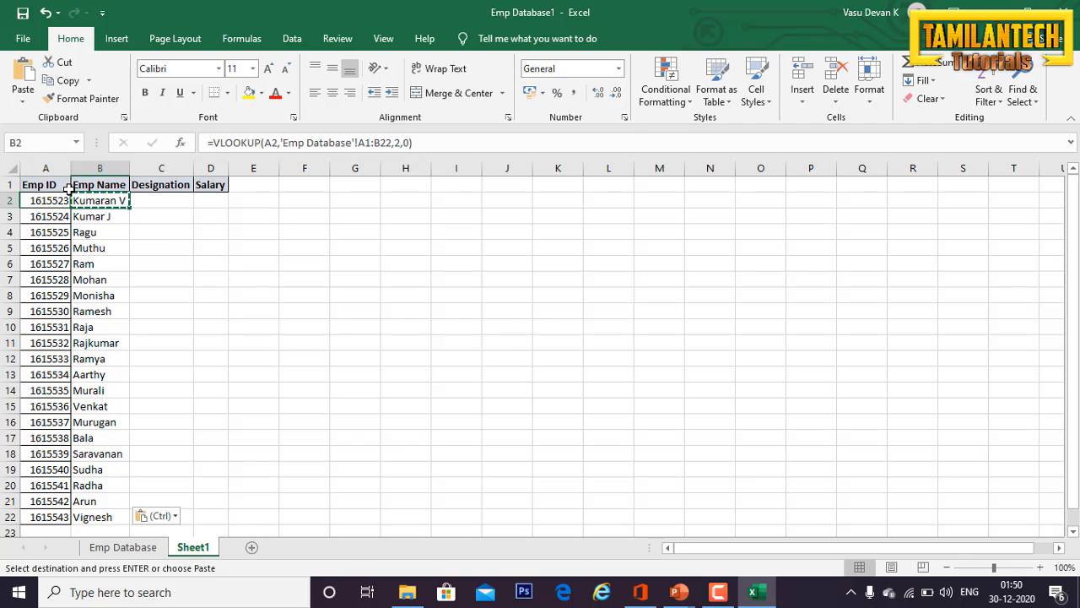
pyautogui.press('Right')
pyautogui.press('Right')
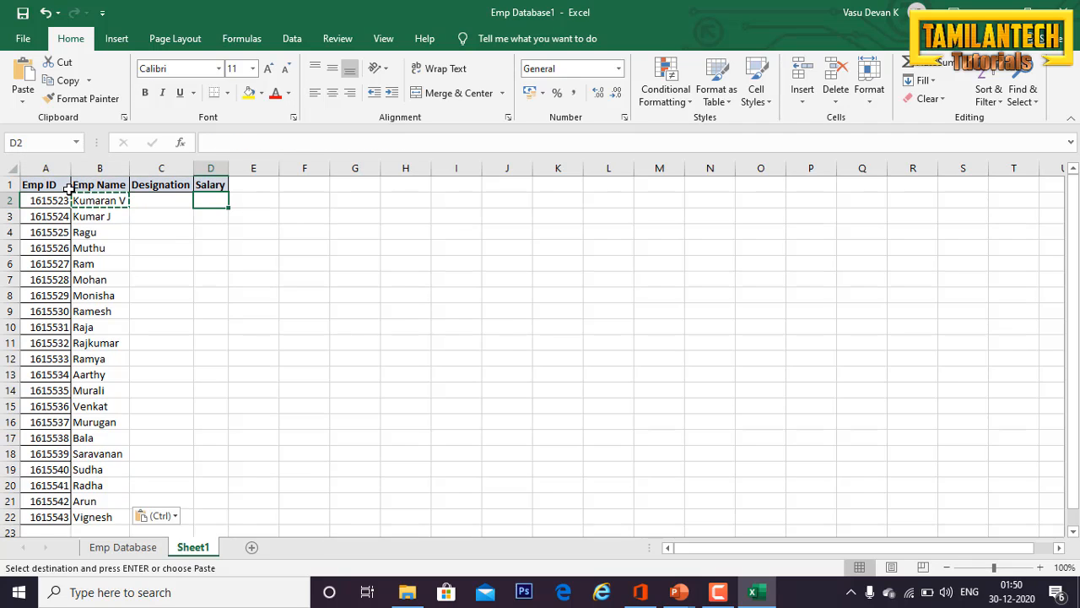
pyautogui.press('Left')
pyautogui.write('=vl')
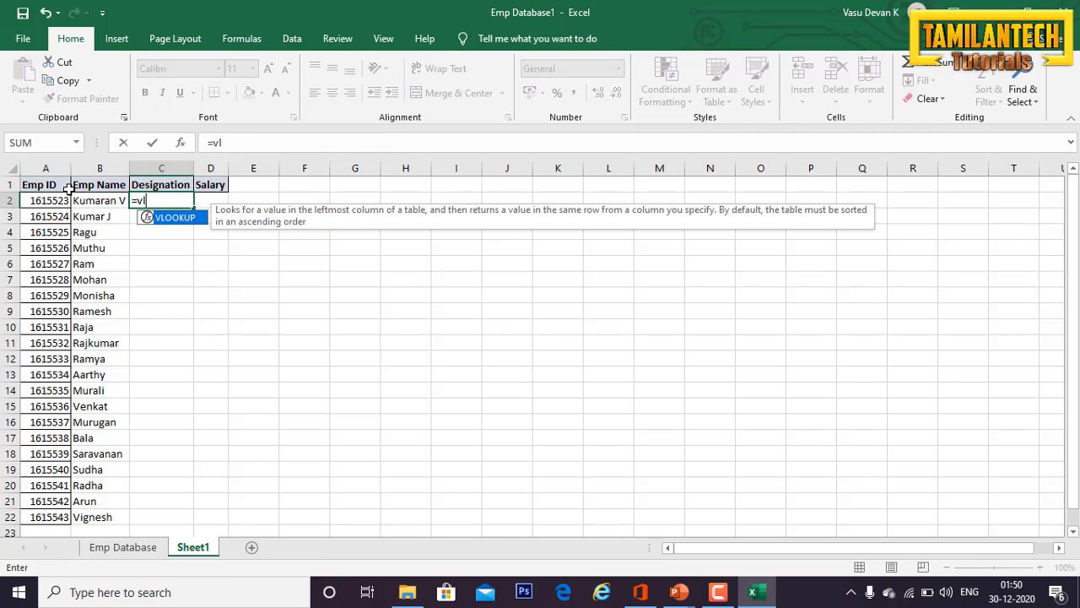
pyautogui.press('Tab')
pyautogui.write('A2,')
# - Set the Designation lookup's table array to A1:C22 on the Emp Database sheet
pyautogui.click(120, 549)
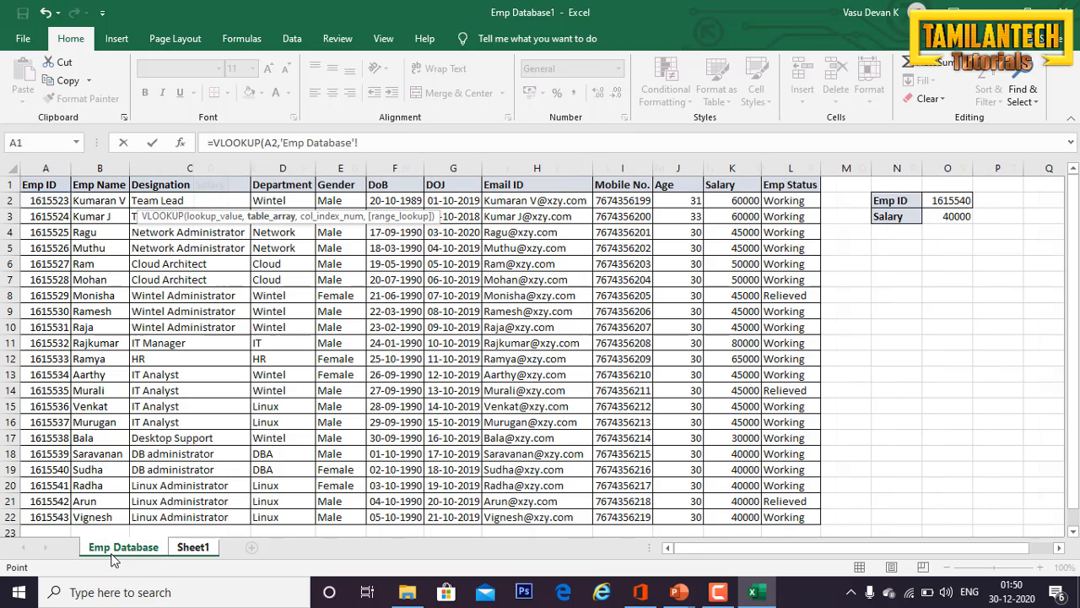
pyautogui.click(61, 190)
pyautogui.hotkey('ctrl', 'shift', 'Right')
pyautogui.hotkey('ctrl', 'shift', 'Down')
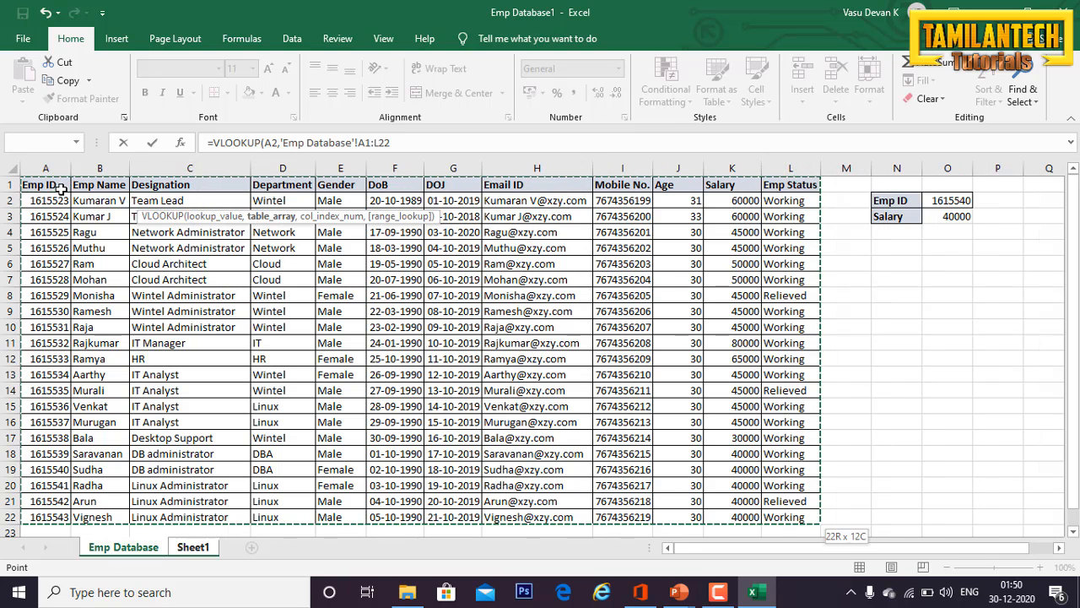
pyautogui.hotkey('shift', 'Left')
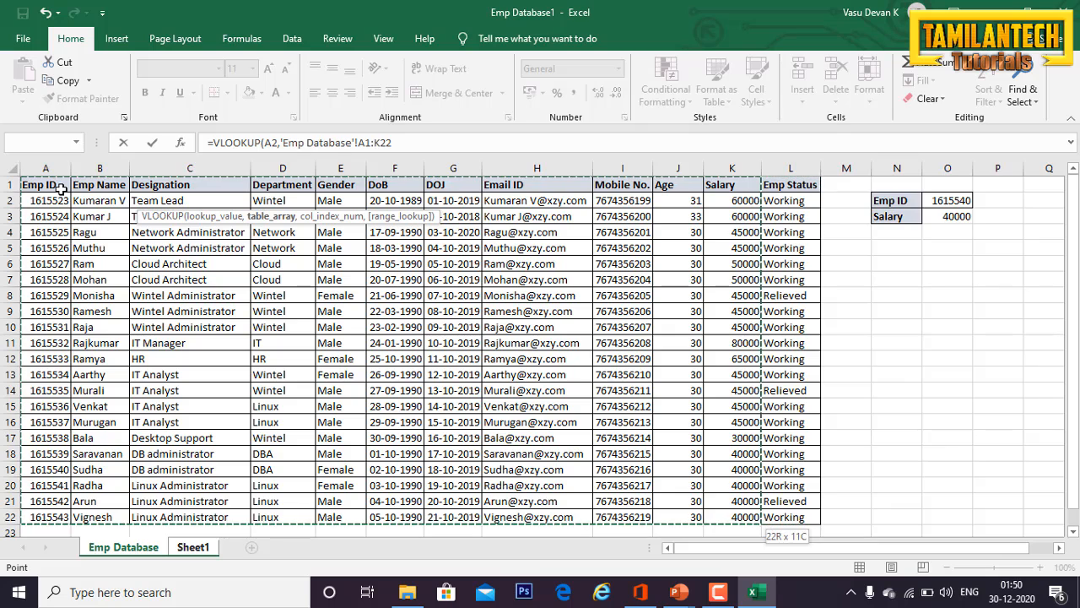
pyautogui.hotkey('shift', 'Left')
pyautogui.hotkey('shift', 'Left')
pyautogui.hotkey('shift', 'Left')
pyautogui.hotkey('shift', 'Left')
pyautogui.hotkey('shift', 'Left')
pyautogui.hotkey('shift', 'Left')
pyautogui.hotkey('shift', 'Left')
pyautogui.hotkey('shift', 'Left')
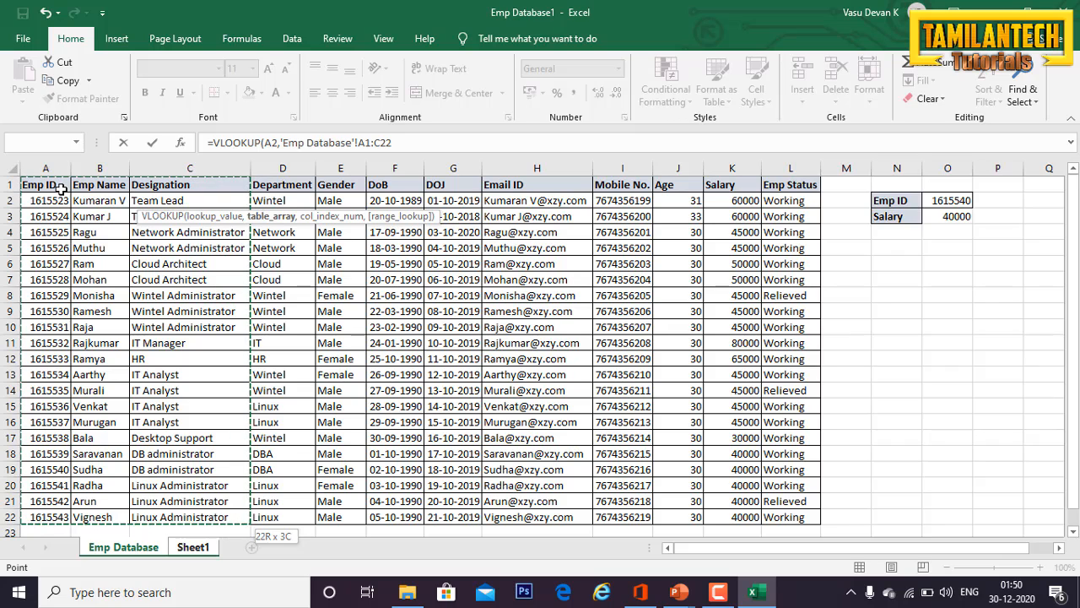
# - Complete the Designation lookup with column index 3 and range lookup 0
pyautogui.write(',3')
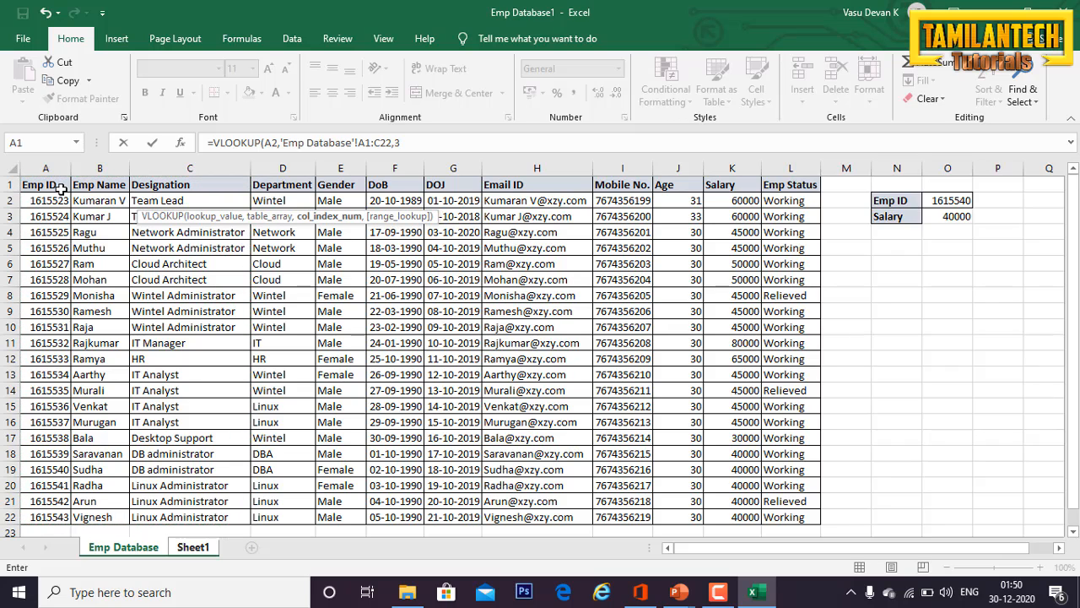
pyautogui.write(',0')
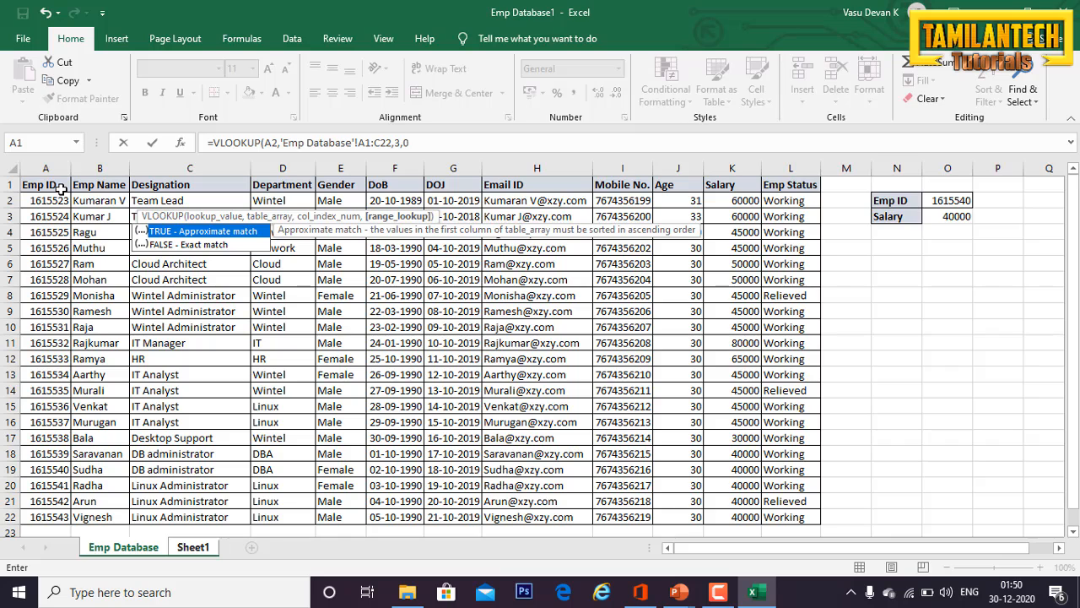
pyautogui.press('Return')
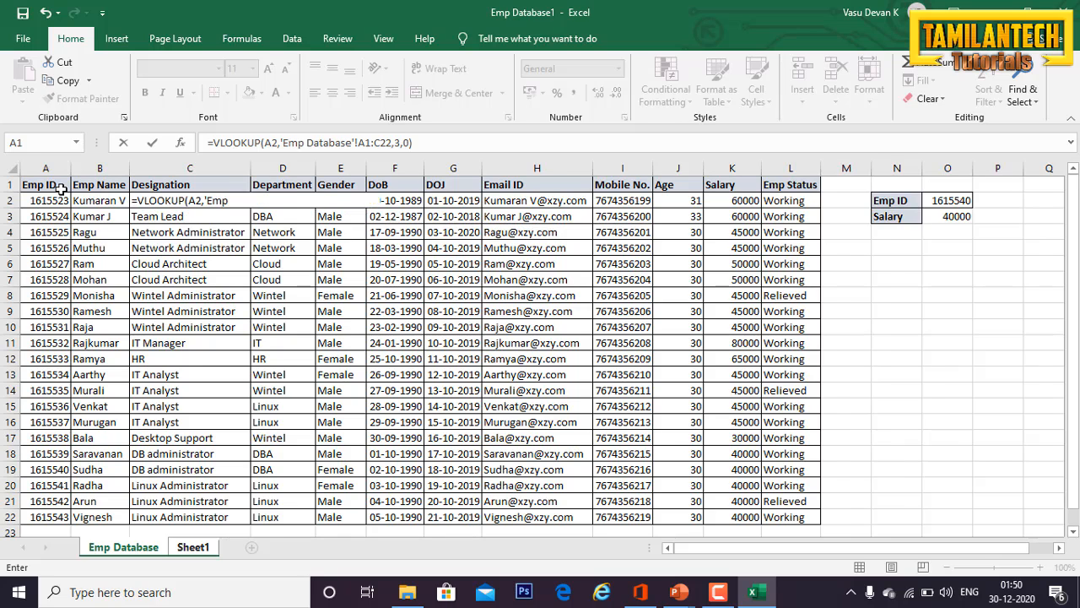
# - Copy the Designation formula from C2 down to C22 and fit column C's width to its contents
pyautogui.press('Up')
pyautogui.hotkey('ctrl', 'c')
pyautogui.press('Left')
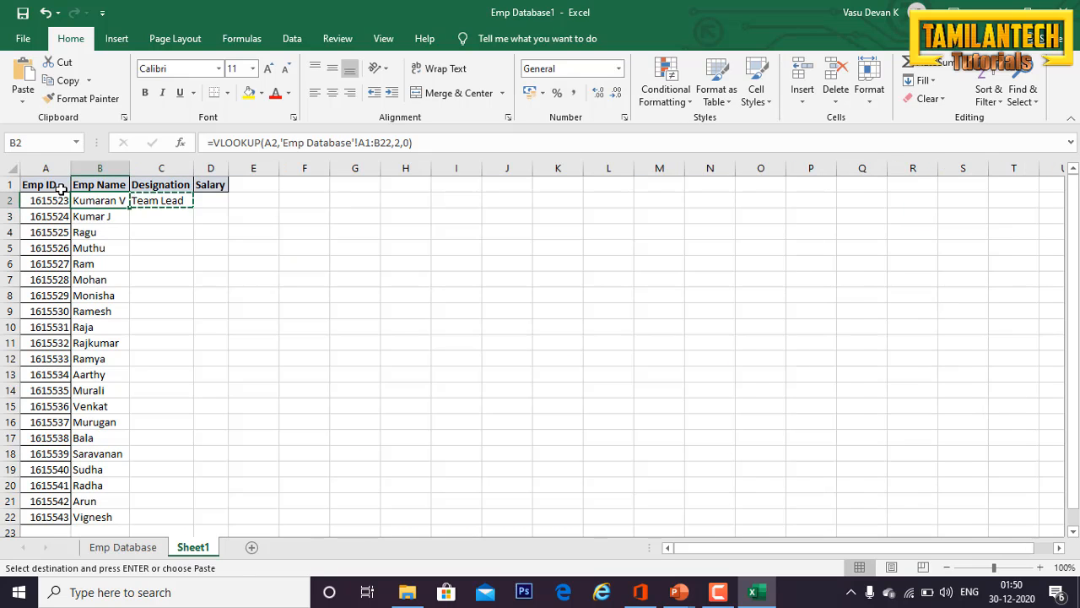
pyautogui.hotkey('ctrl', 'Down')
pyautogui.press('Right')
pyautogui.hotkey('ctrl', 'shift', 'Up')
pyautogui.hotkey('ctrl', 'v')
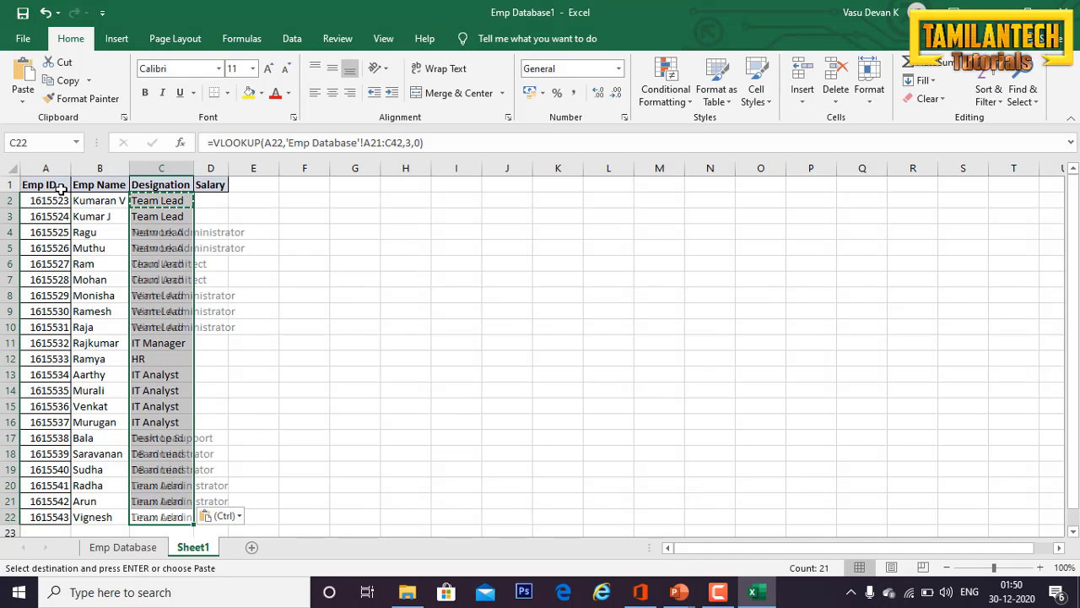
pyautogui.press('Left')
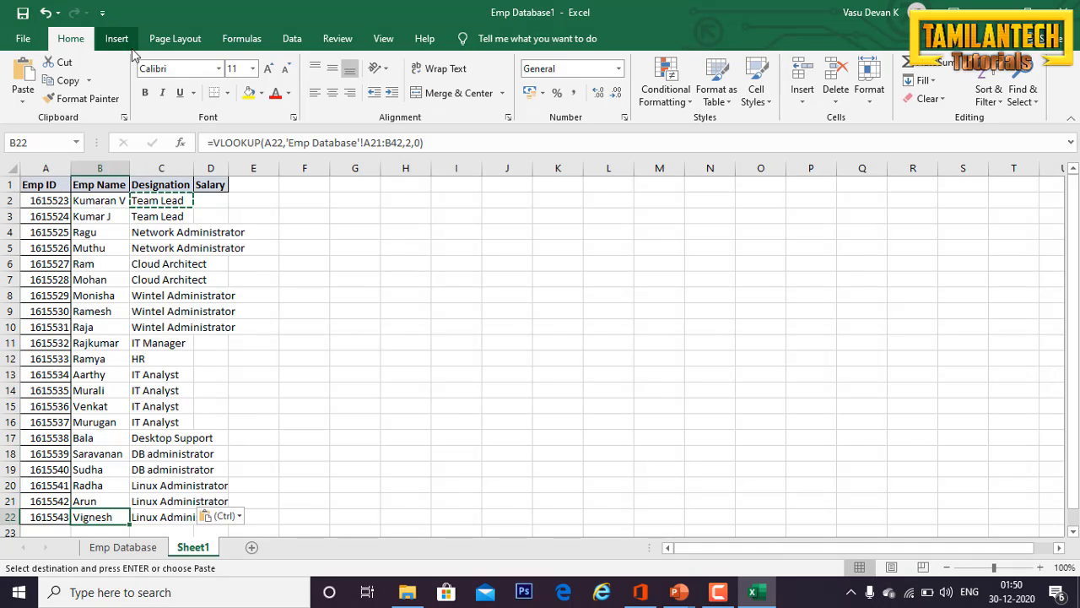
pyautogui.doubleClick(193, 168)
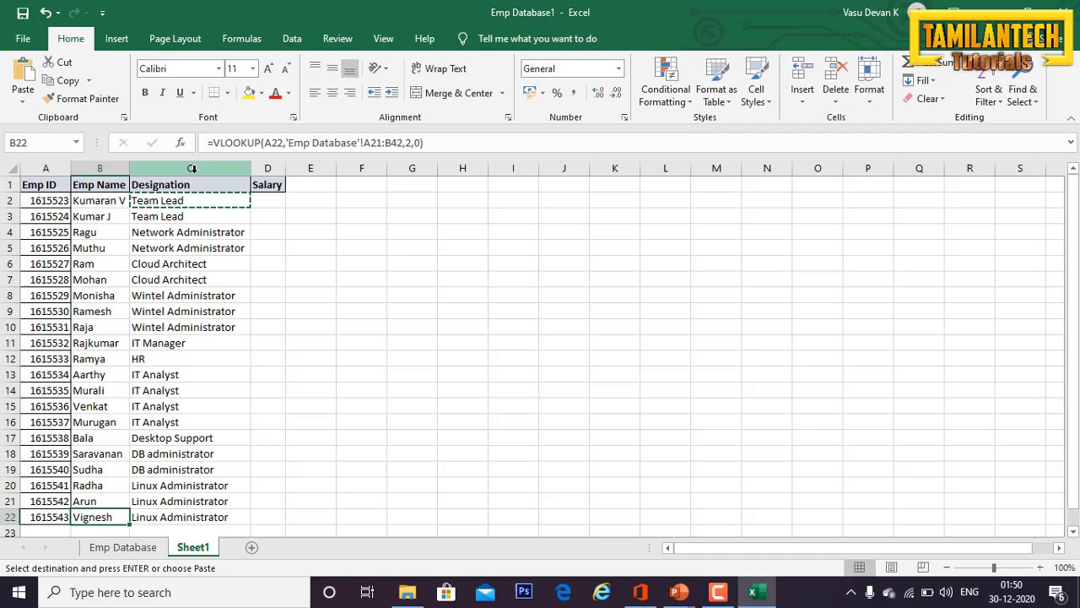
pyautogui.click(191, 200)
pyautogui.press('Left')
pyautogui.press('Right')
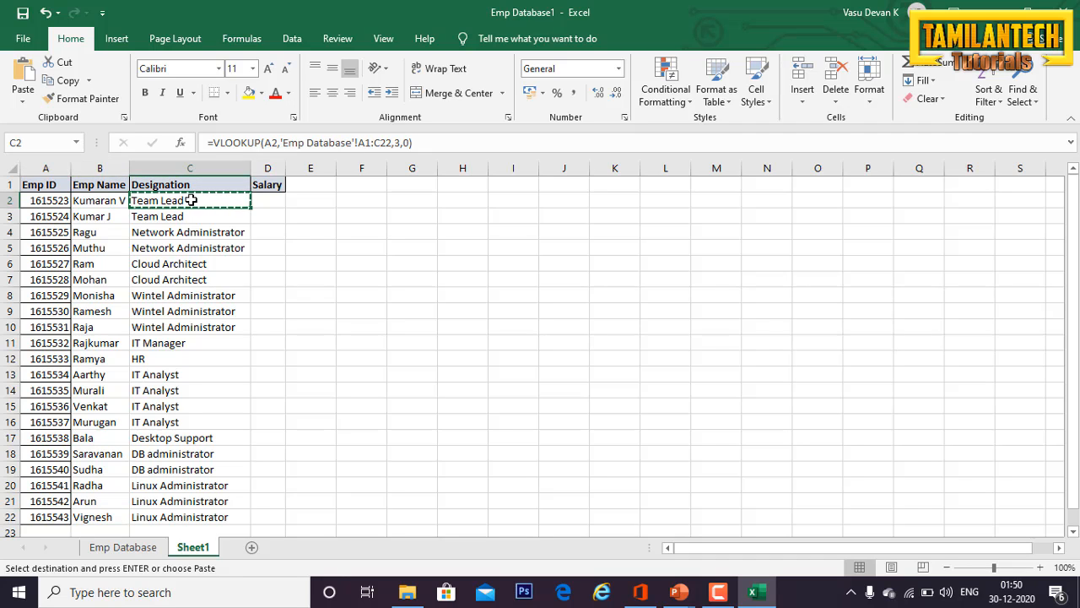
pyautogui.press('Left')
pyautogui.hotkey('ctrl', 'Down')
pyautogui.press('Down')
pyautogui.press('Up')
pyautogui.press('Right')
pyautogui.hotkey('ctrl', 'Up')
pyautogui.press('Down')
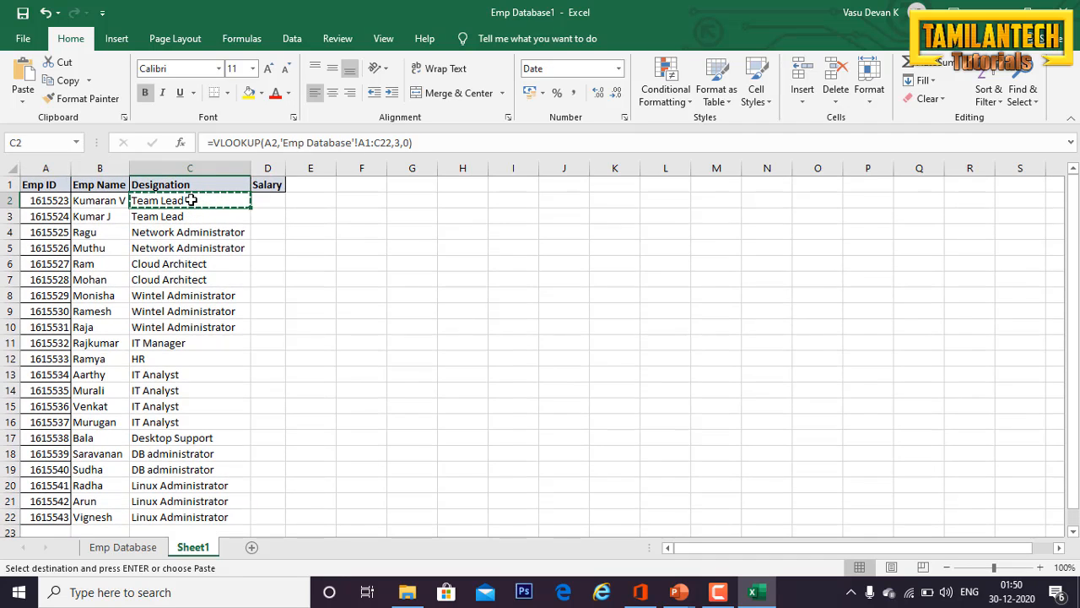
pyautogui.hotkey('ctrl', 'shift', 'Down')
pyautogui.press('Up')
pyautogui.press('Down')
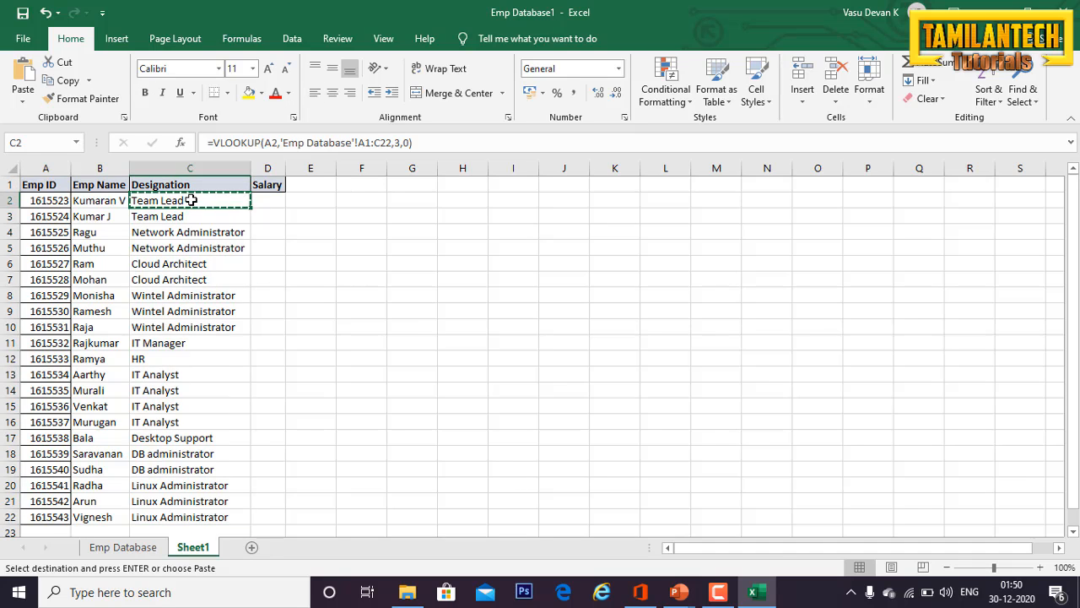
# - Start a VLOOKUP formula in D2 under Salary with A2 as the lookup value
pyautogui.press('Right')
pyautogui.write('=vl')
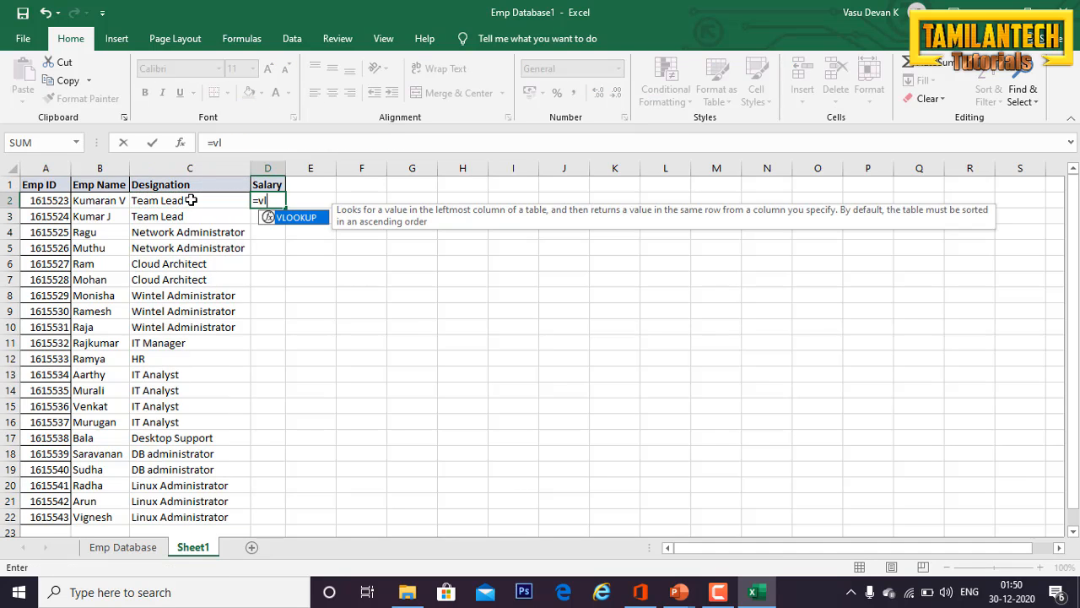
pyautogui.press('Tab')
pyautogui.press('Left')
pyautogui.press('Left')
pyautogui.press('Left')
pyautogui.write(',')
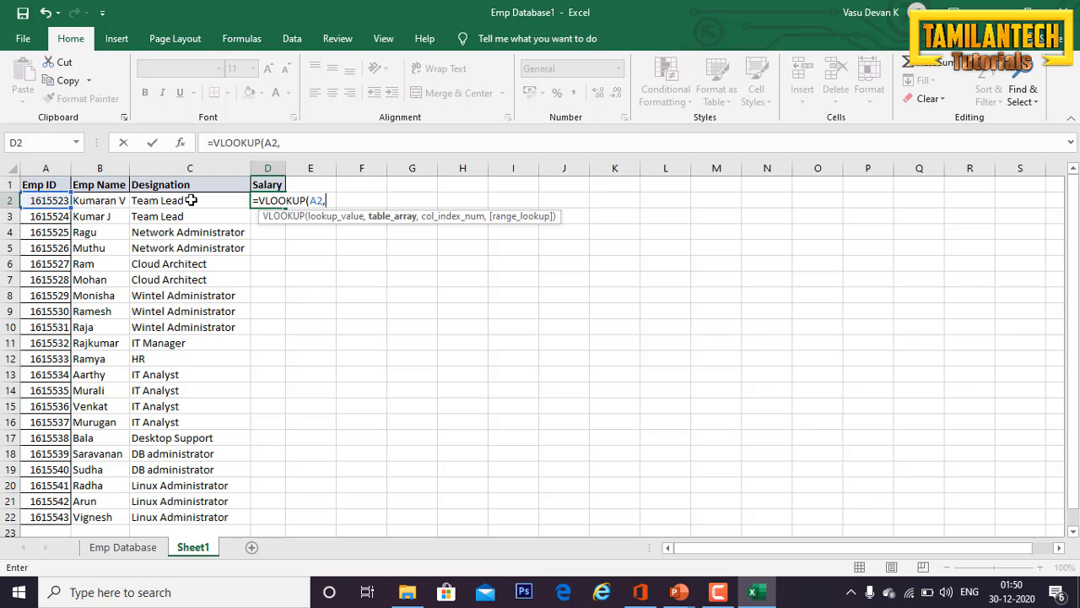
# - Point the Salary lookup's table array to cell A1 on the Emp Database sheet
pyautogui.click(124, 547)
pyautogui.press('Left')
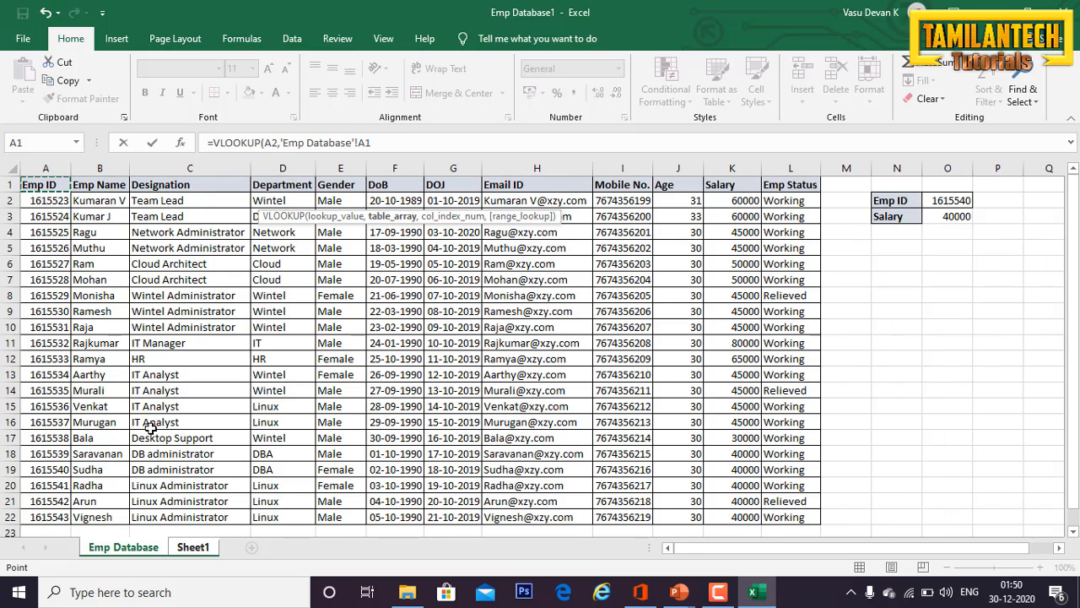
pyautogui.hotkey('ctrl', 'shift', 'Down')
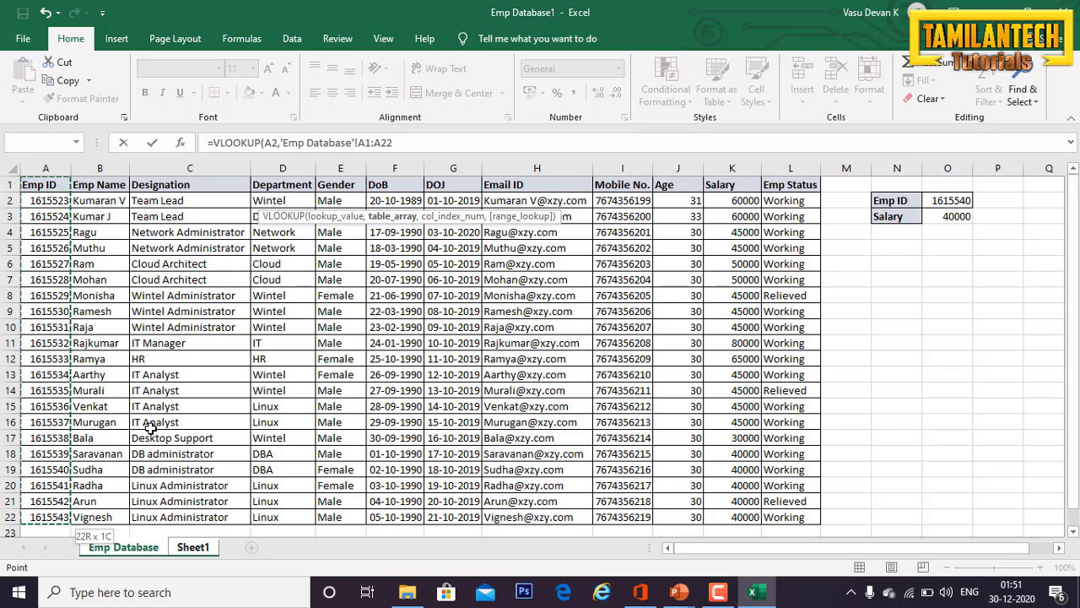
pyautogui.hotkey('ctrl', 'shift', 'Up')
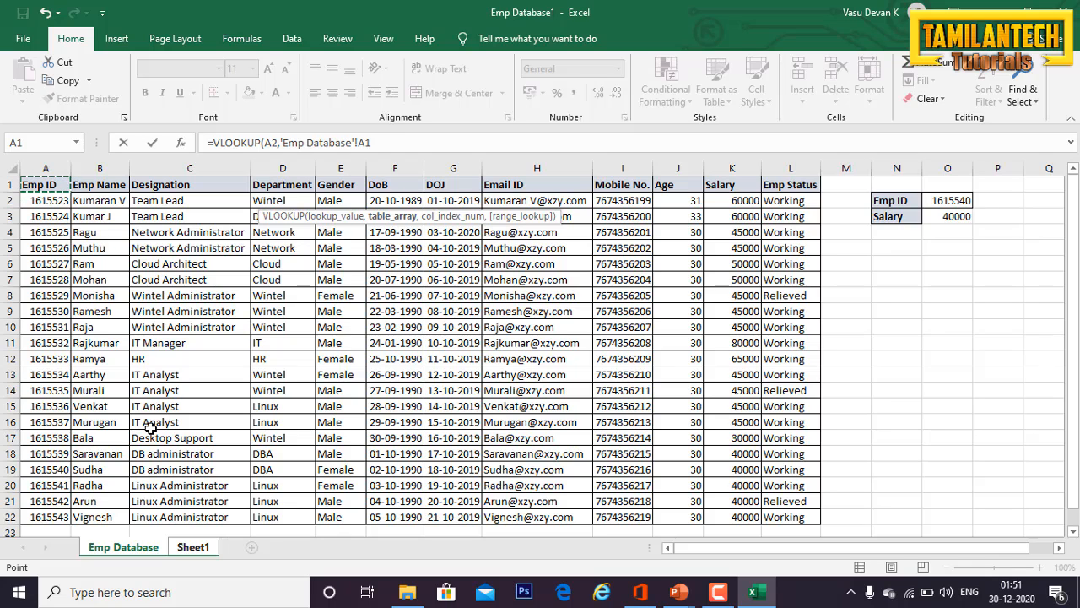
pyautogui.hotkey('ctrl', 'shift', 'Down')
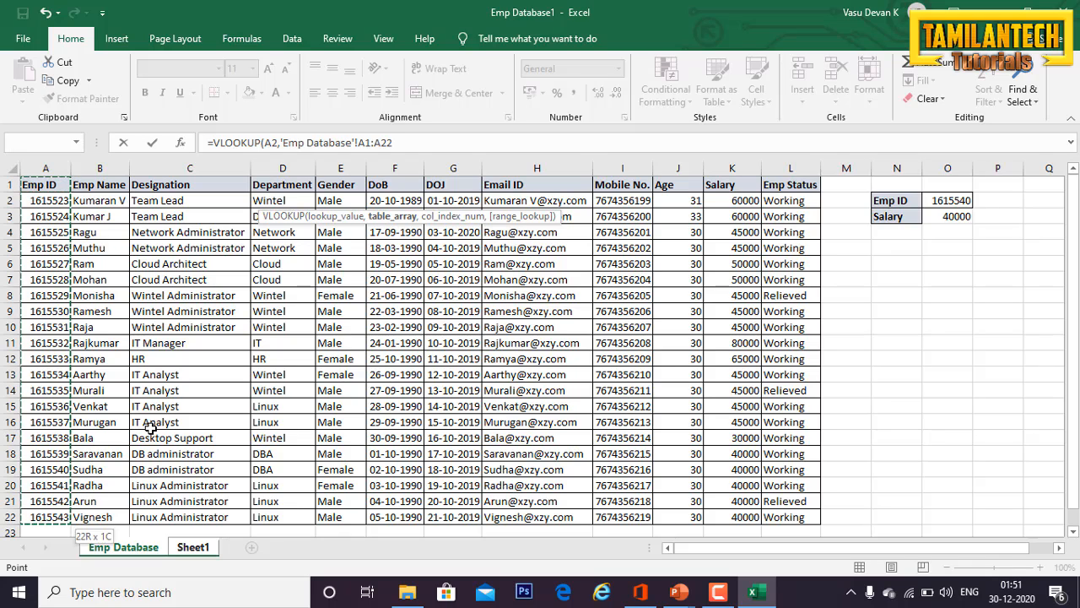
pyautogui.hotkey('ctrl', 'shift', 'Up')
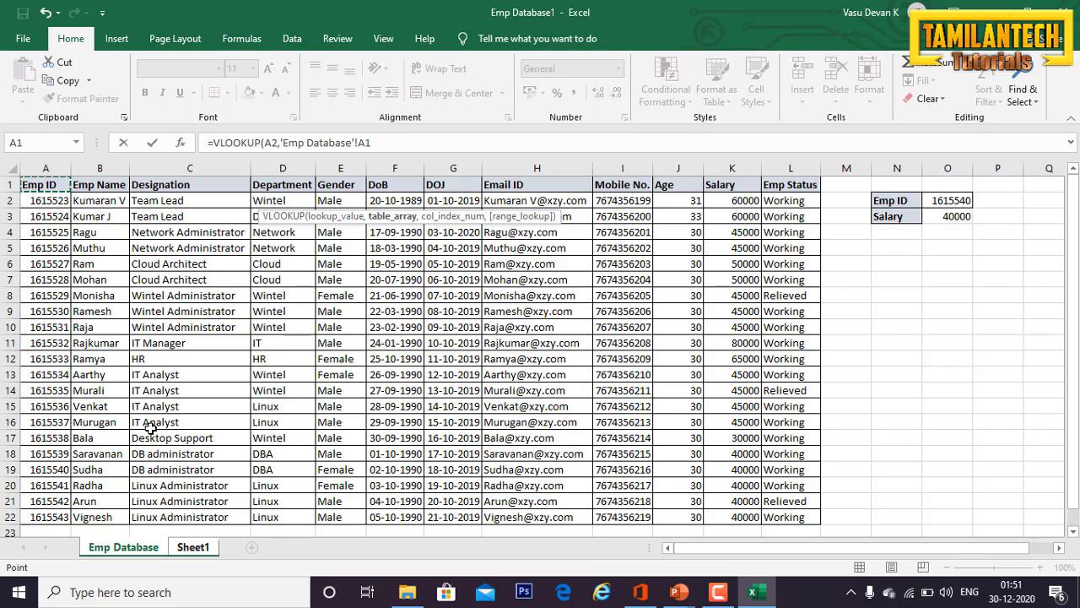
pyautogui.hotkey('ctrl', 'shift', 'Down')
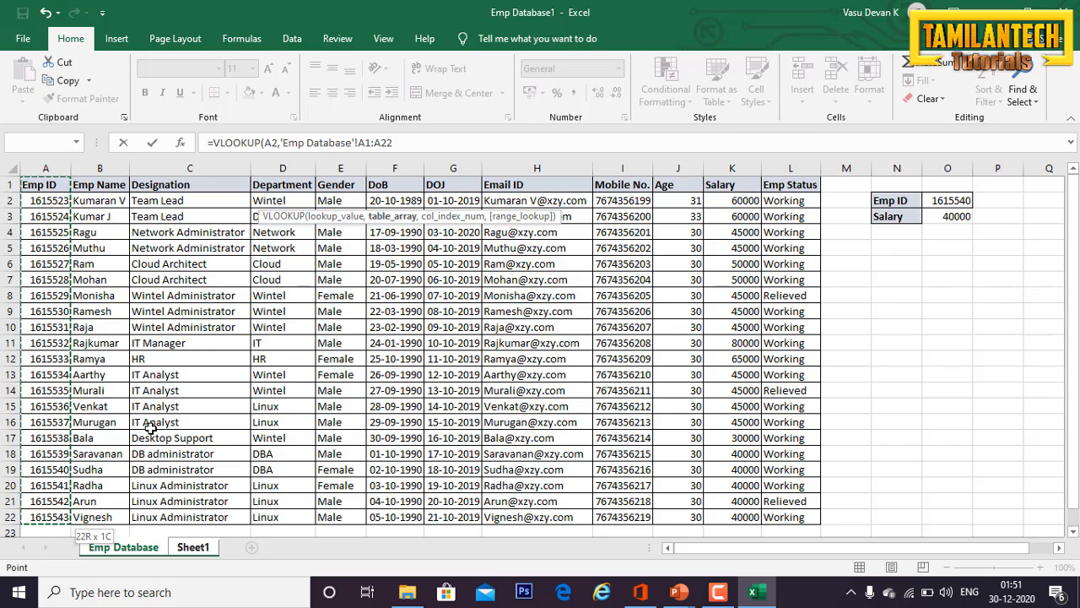
pyautogui.hotkey('ctrl', 'shift', 'Right')
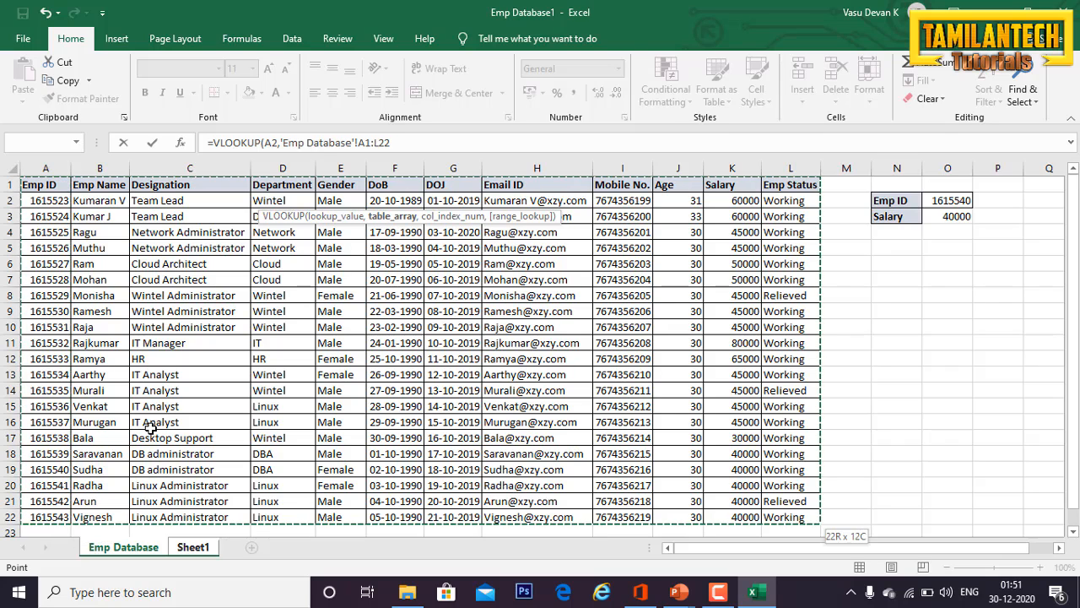
pyautogui.hotkey('ctrl', 'shift', 'Left')
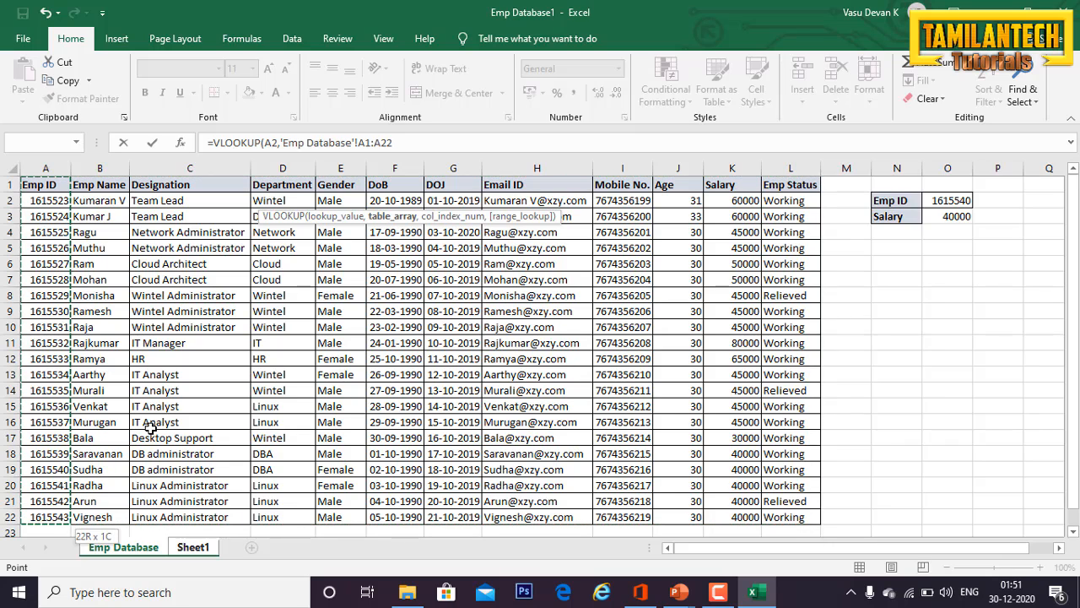
pyautogui.hotkey('shift', 'Right')
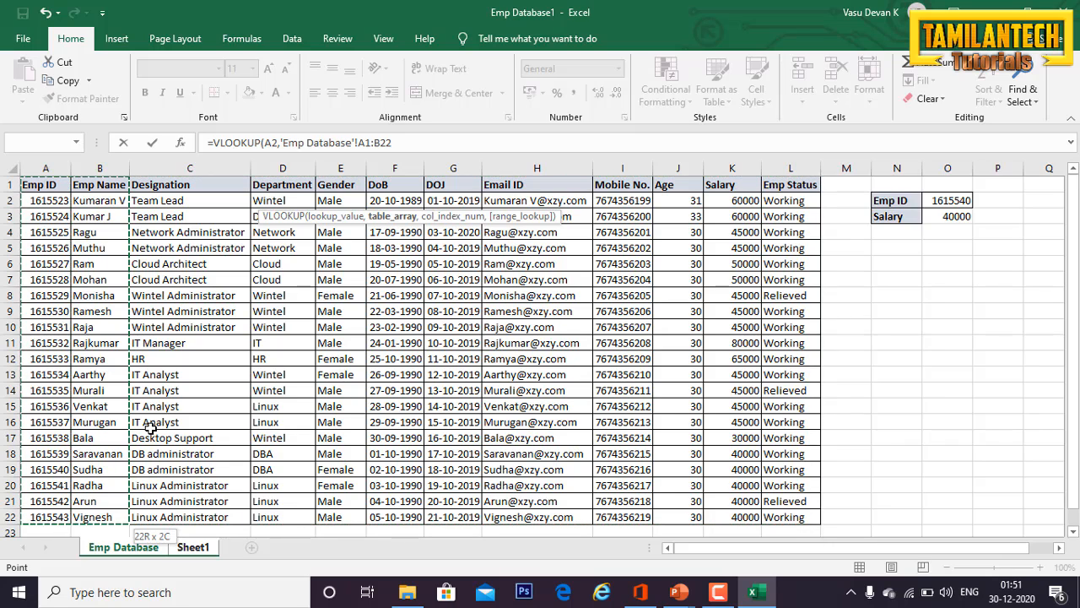
pyautogui.hotkey('shift', 'Right')
pyautogui.hotkey('shift', 'Left')
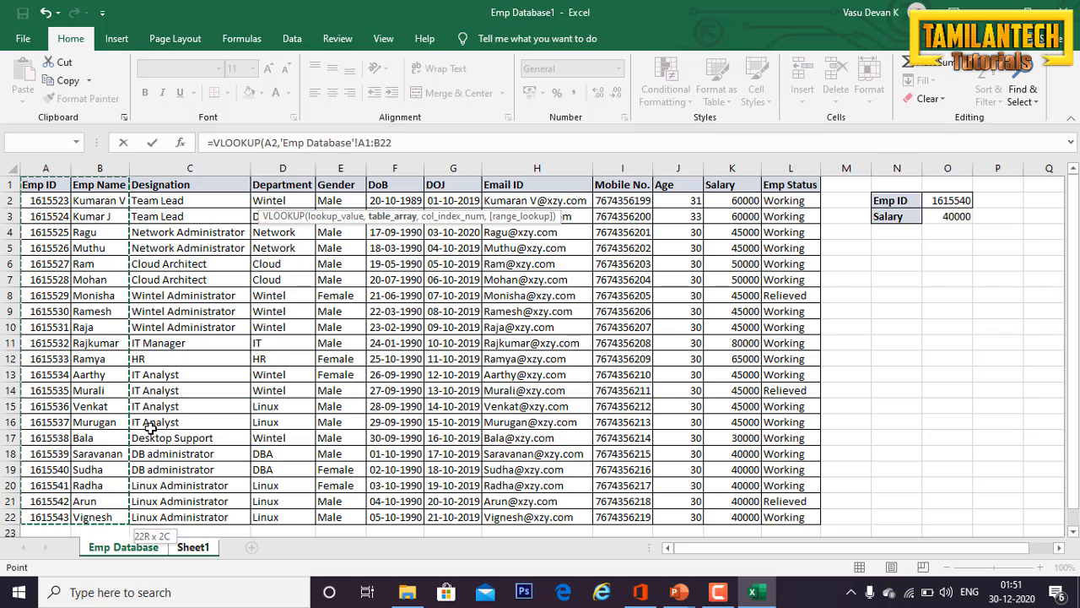
pyautogui.hotkey('shift', 'Right')
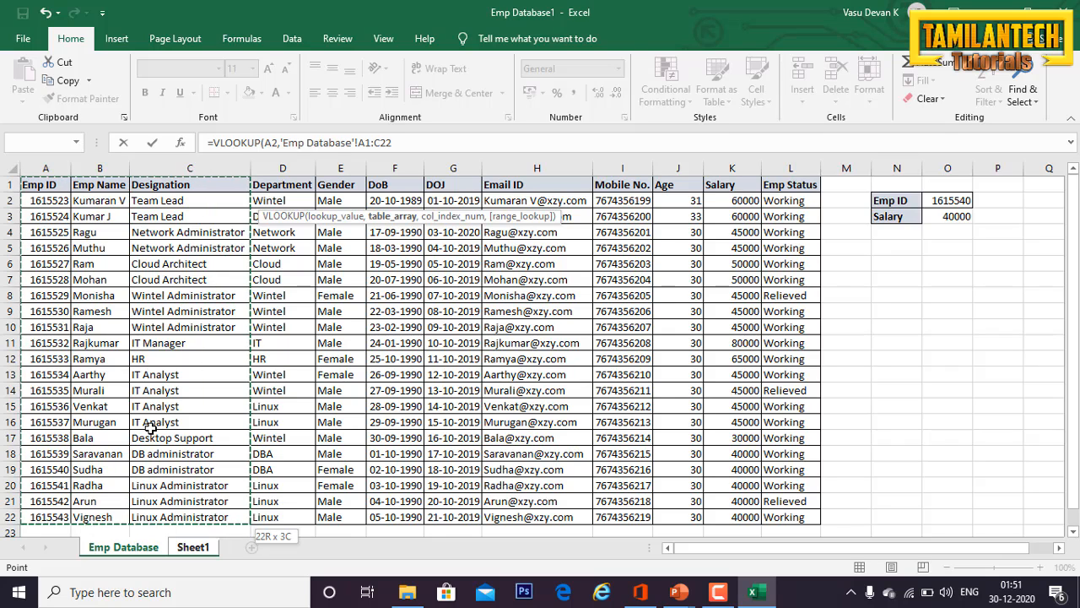
pyautogui.hotkey('shift', 'Right')
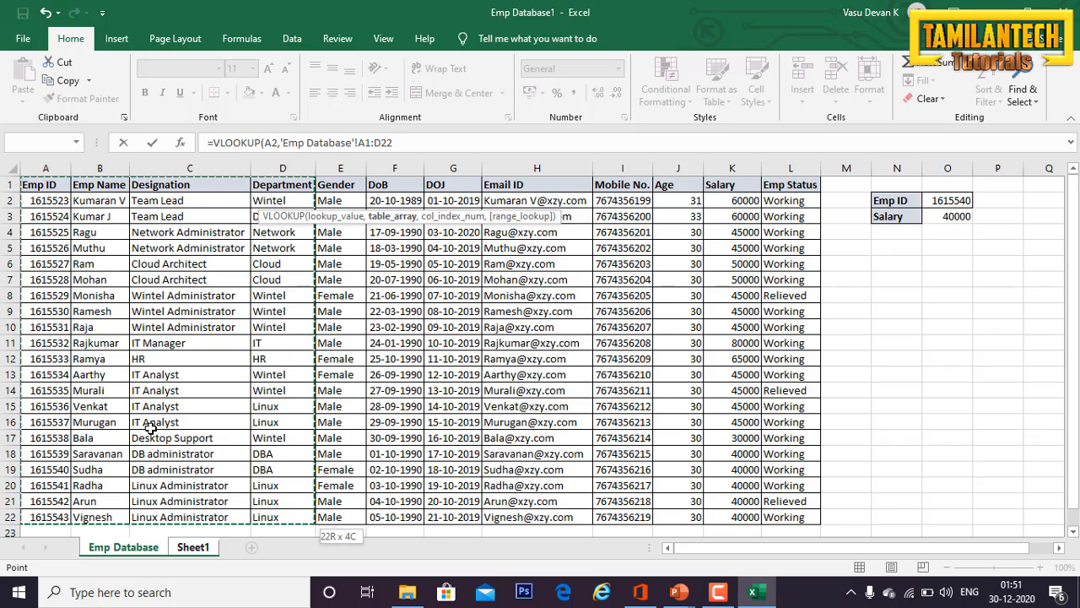
pyautogui.press('Left')
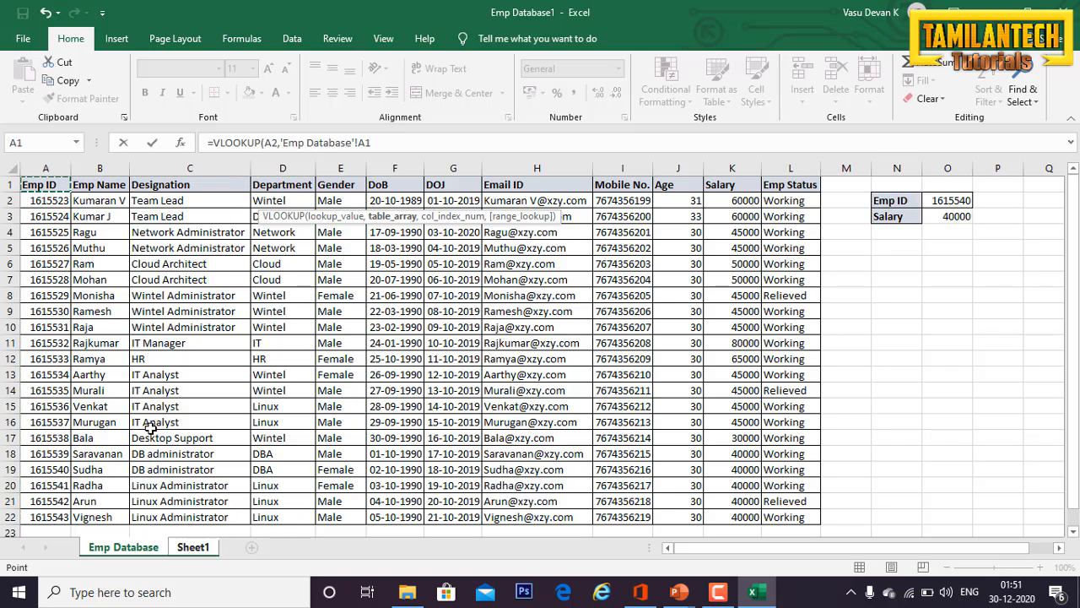
# - Extend the Salary lookup's table array to A1:K22 on the Emp Database sheet
pyautogui.hotkey('ctrl', 'shift', 'Down')
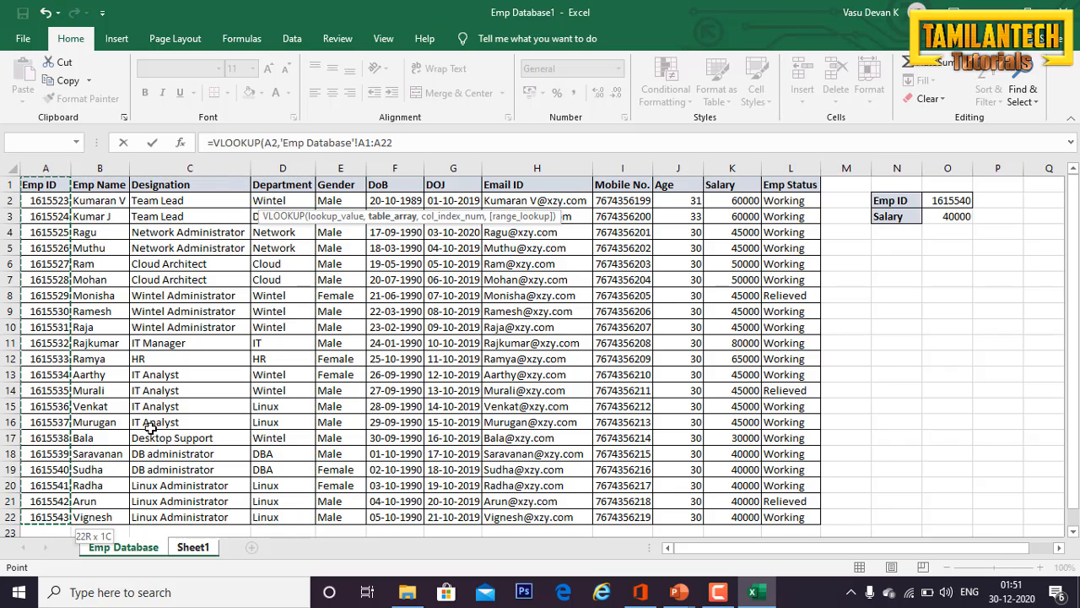
pyautogui.hotkey('ctrl', 'shift', 'Right')
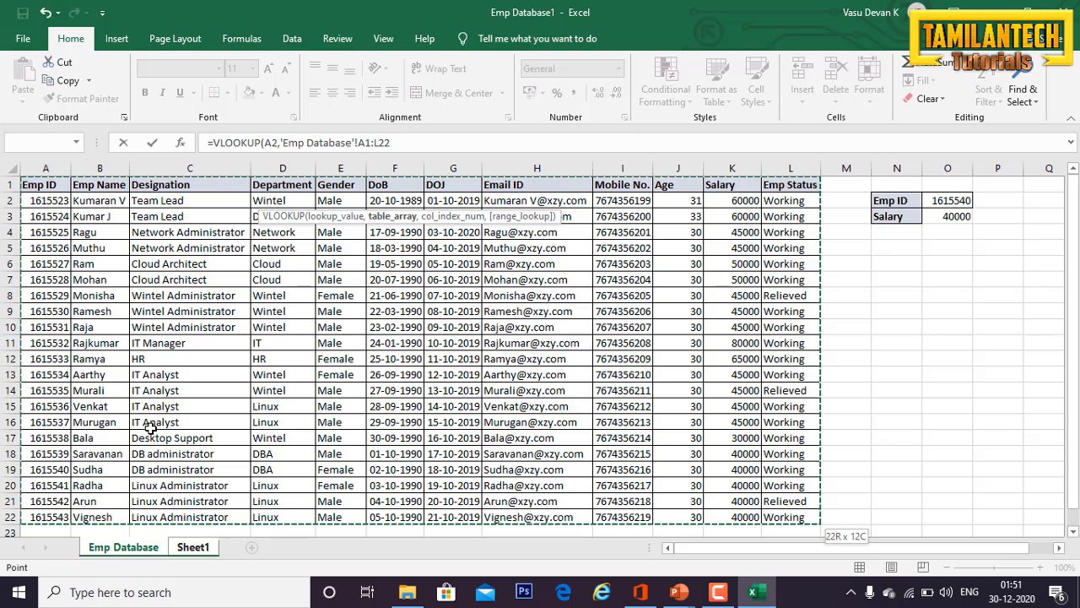
pyautogui.hotkey('shift', 'Left')
pyautogui.hotkey('shift', 'Left')
pyautogui.hotkey('shift', 'Left')
pyautogui.hotkey('shift', 'Left')
pyautogui.hotkey('shift', 'Left')
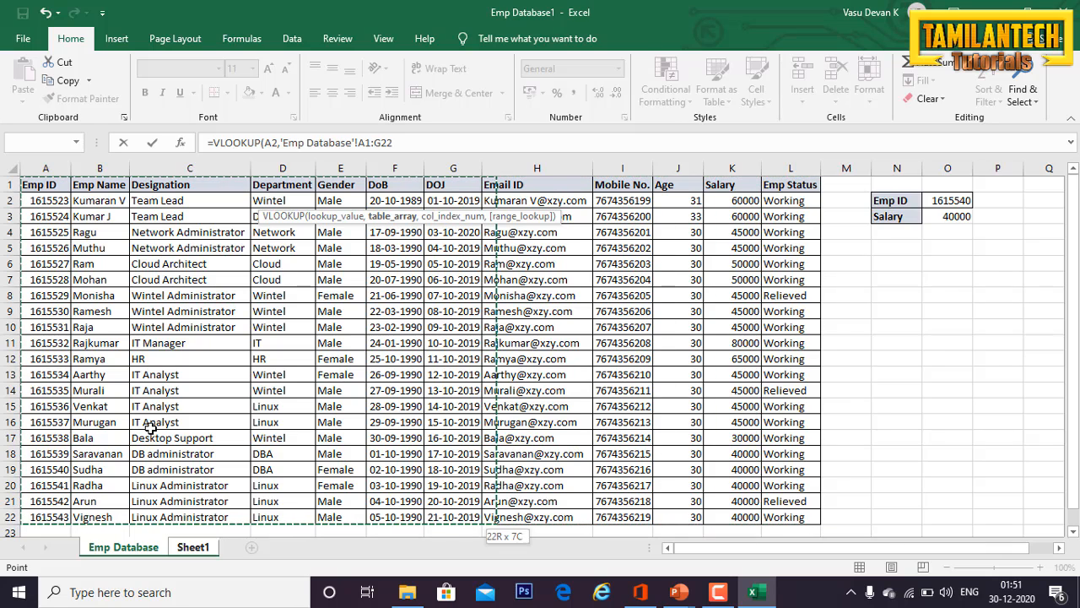
pyautogui.hotkey('shift', 'Left')
pyautogui.hotkey('shift', 'Left')
pyautogui.hotkey('shift', 'Left')
pyautogui.hotkey('shift', 'Left')
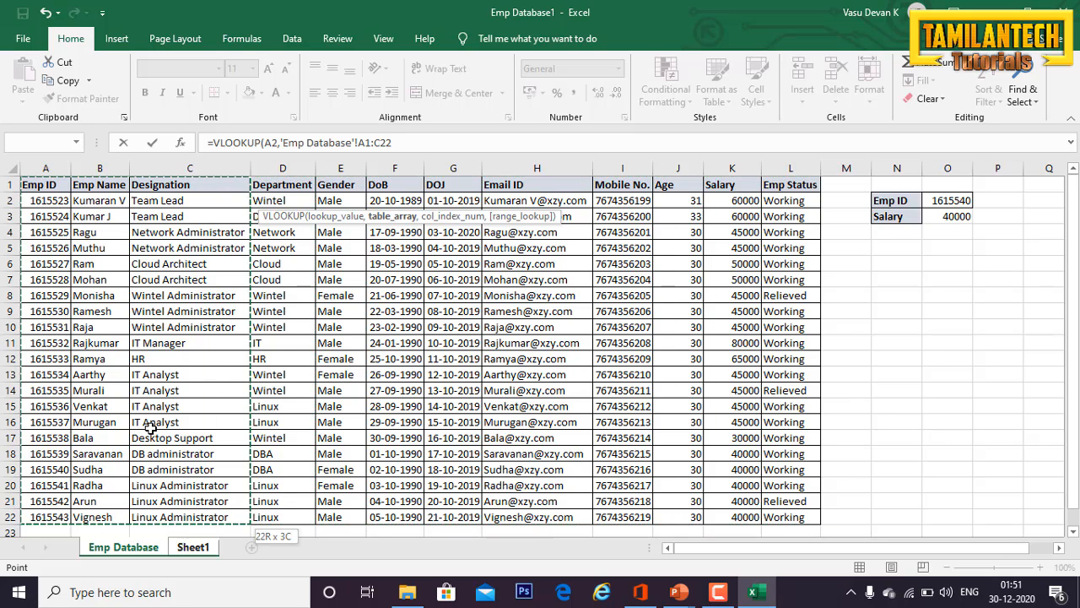
pyautogui.hotkey('shift', 'Right')
pyautogui.hotkey('shift', 'Right')
pyautogui.hotkey('shift', 'Right')
pyautogui.hotkey('shift', 'Right')
pyautogui.hotkey('shift', 'Right')
pyautogui.hotkey('shift', 'Right')
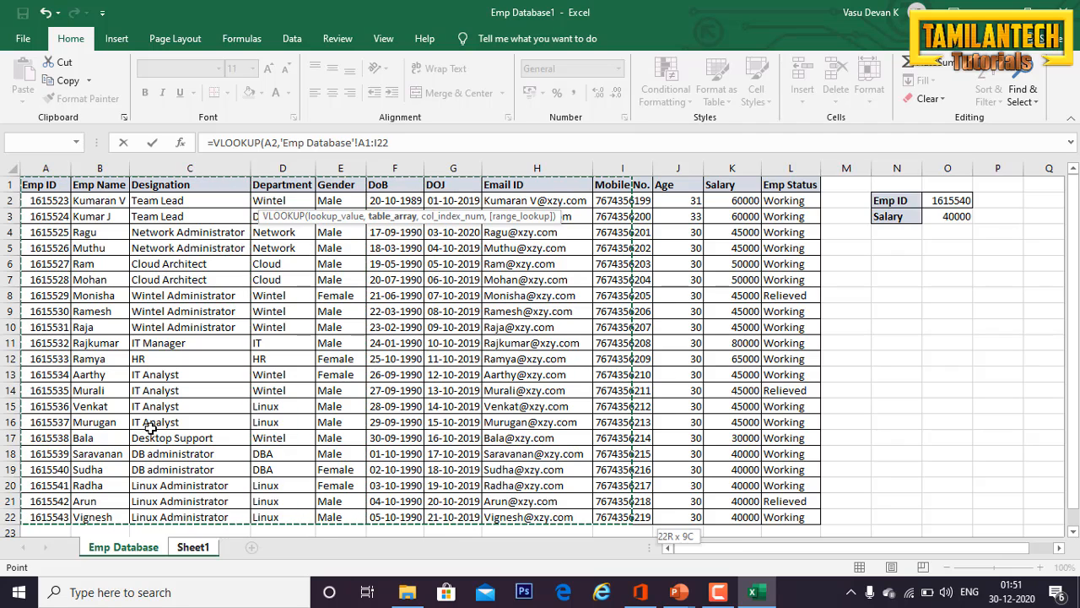
pyautogui.hotkey('shift', 'Right')
pyautogui.hotkey('shift', 'Right')
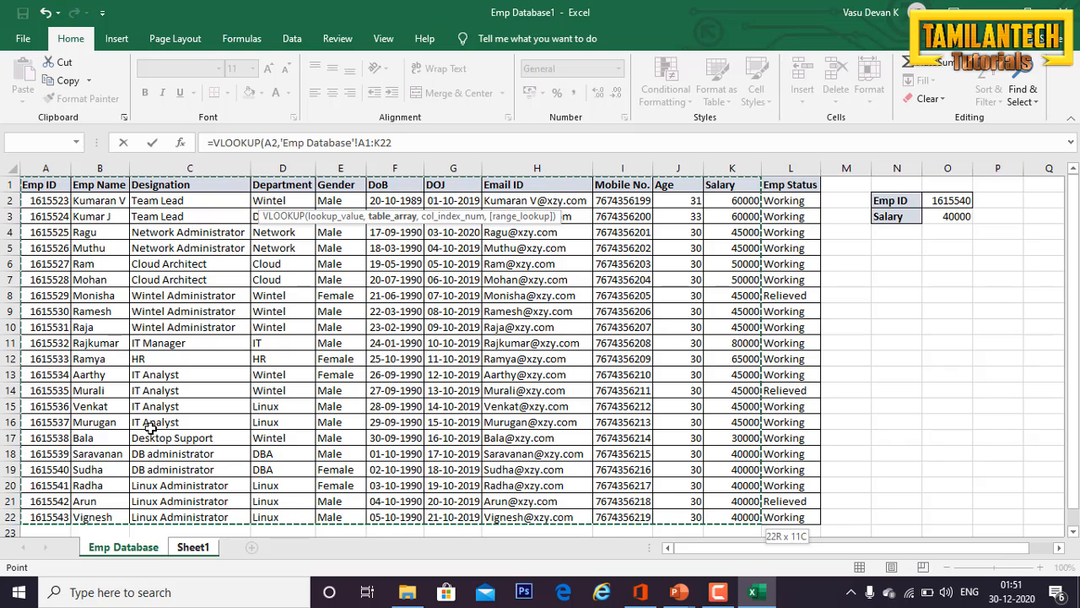
# - Complete the Salary lookup with column index 11 and range lookup 0
pyautogui.write(',11')
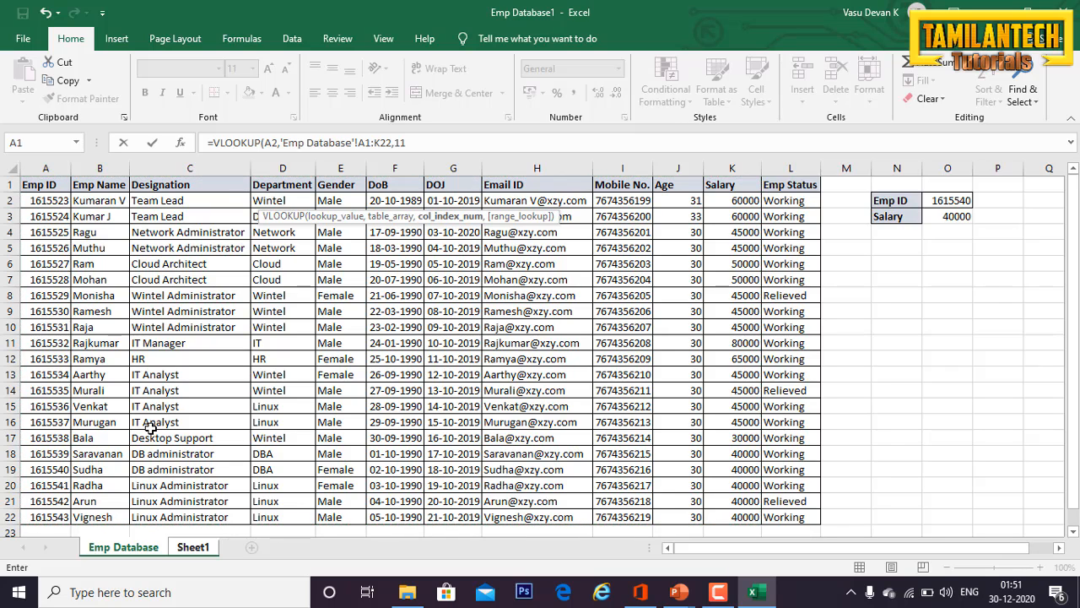
pyautogui.write(',0)')
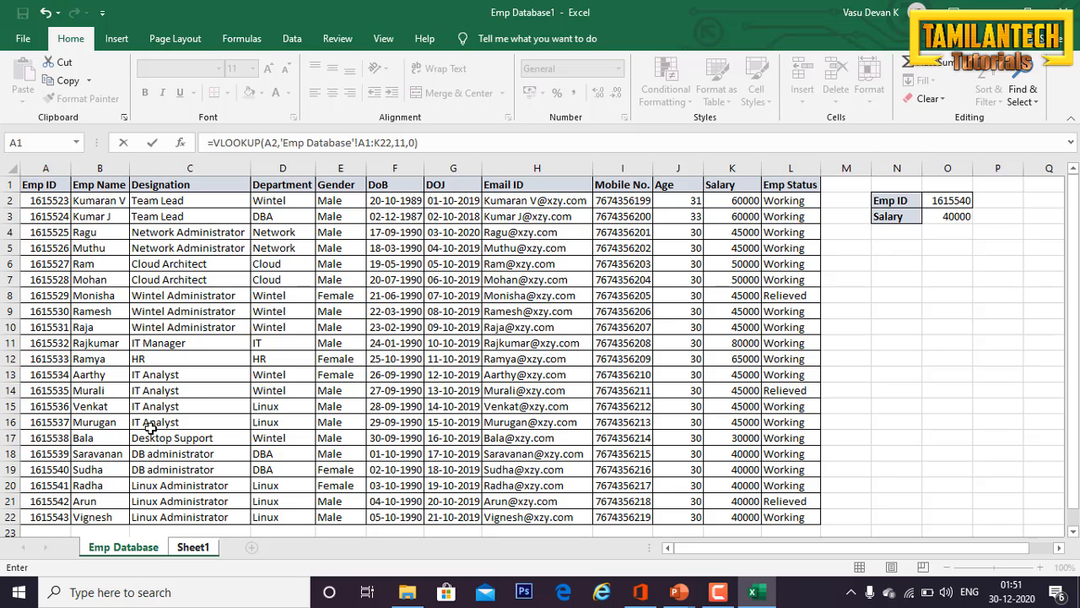
pyautogui.press('Return')
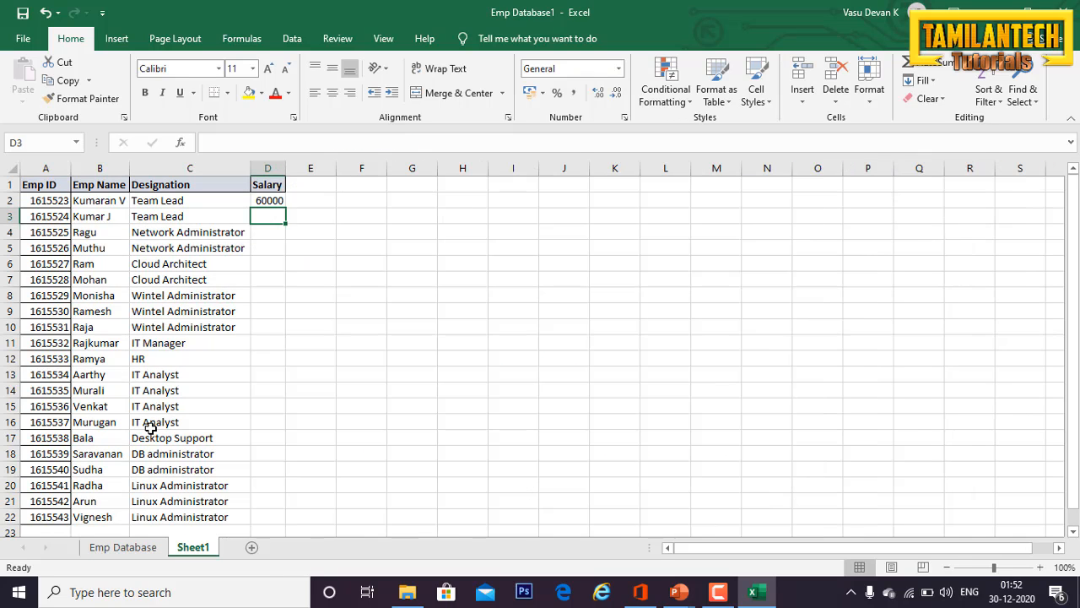
# - Copy the Salary formula from D2 down to D22 and return to D2
pyautogui.press('Left')
pyautogui.hotkey('ctrl', 'Down')
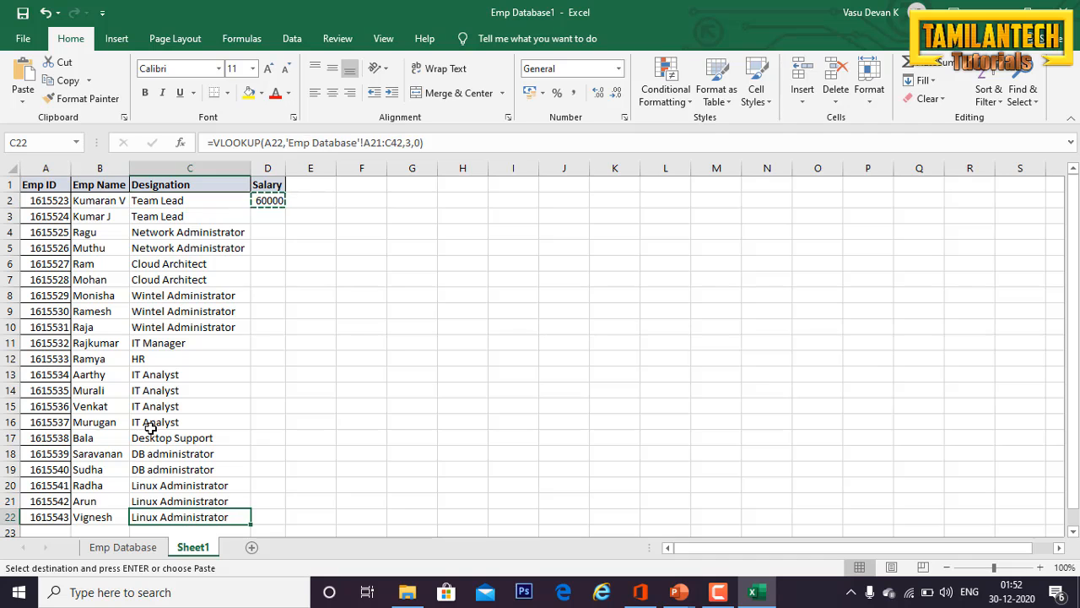
pyautogui.press('Right')
pyautogui.hotkey('ctrl', 'shift', 'Up')
pyautogui.hotkey('ctrl', 'v')
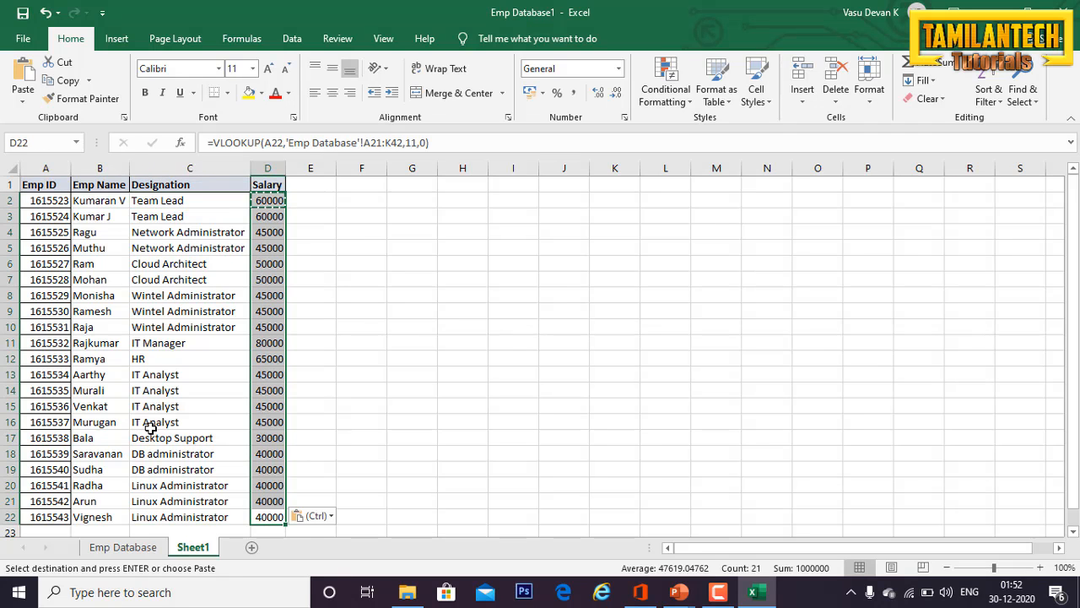
pyautogui.press('Down')
pyautogui.press('Up')
pyautogui.press('Up')
pyautogui.hotkey('ctrl', 'Up')
pyautogui.press('Down')
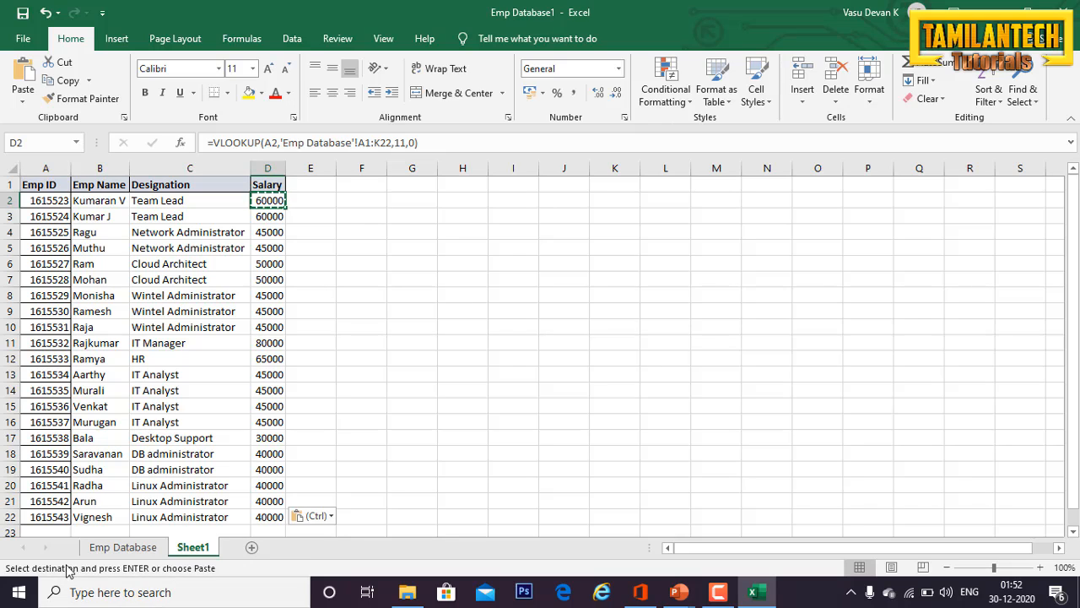
# - Show the Emp Database sheet, switch to File Explorer and open the Emp Database2 workbook from the Vlookup function in Excel folder
pyautogui.click(123, 547)
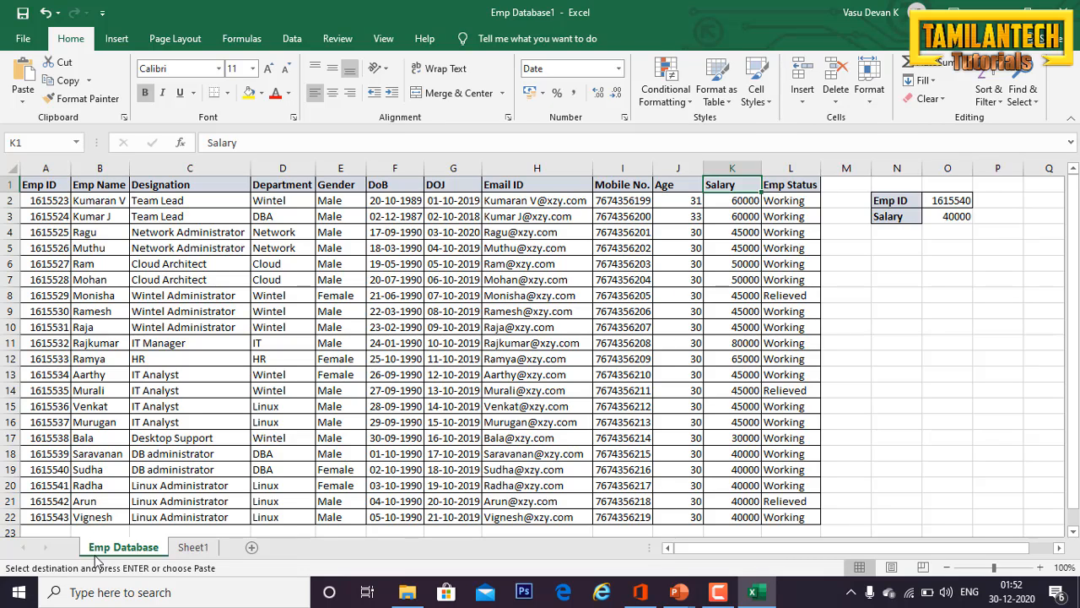
pyautogui.hotkey('alt', 'Tab')
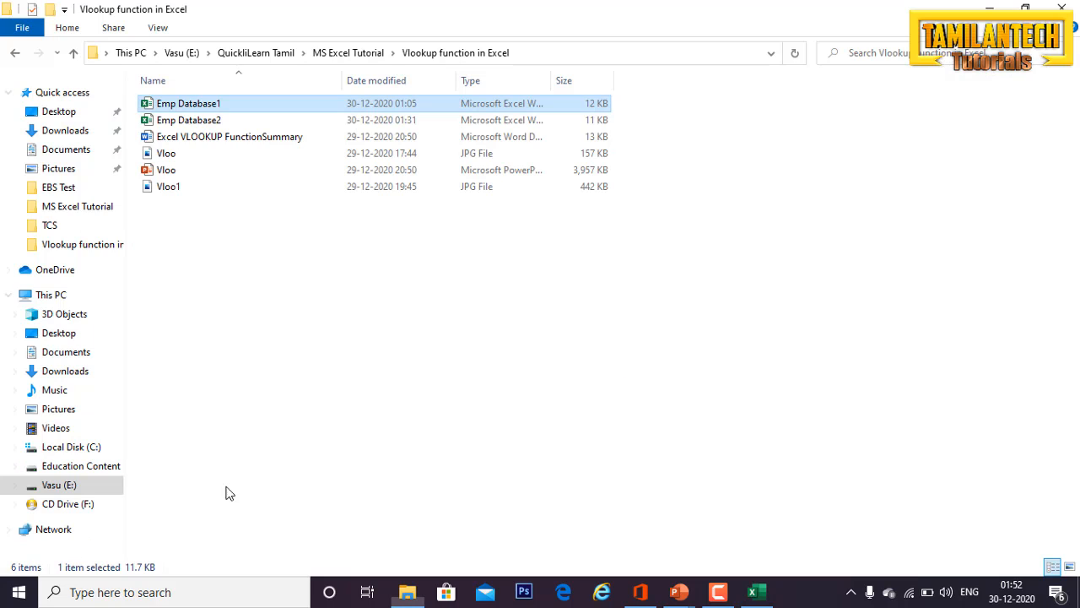
pyautogui.click(187, 124)
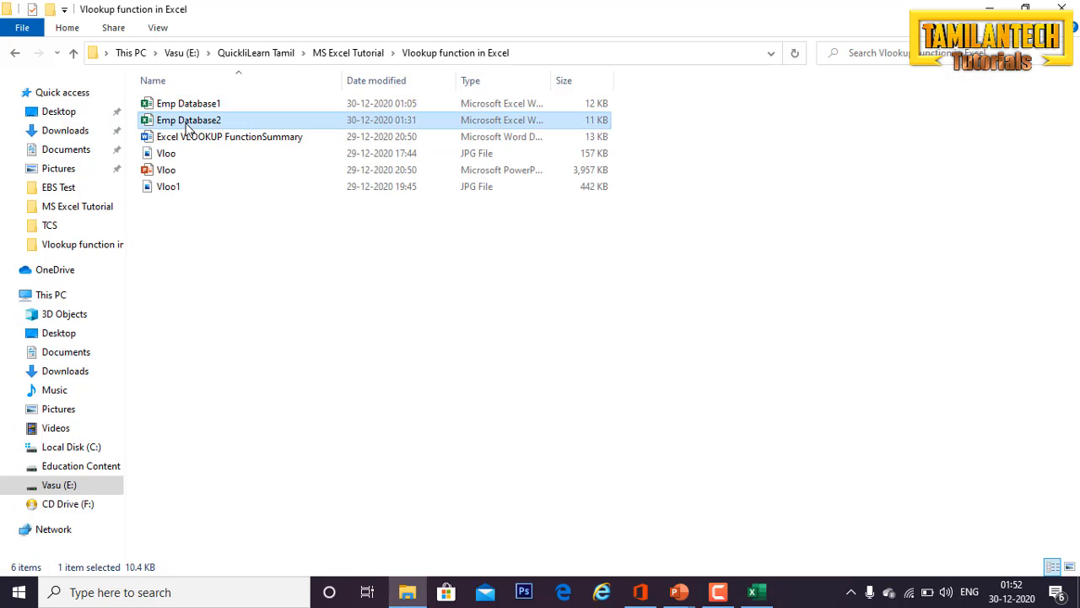
pyautogui.doubleClick(187, 123)
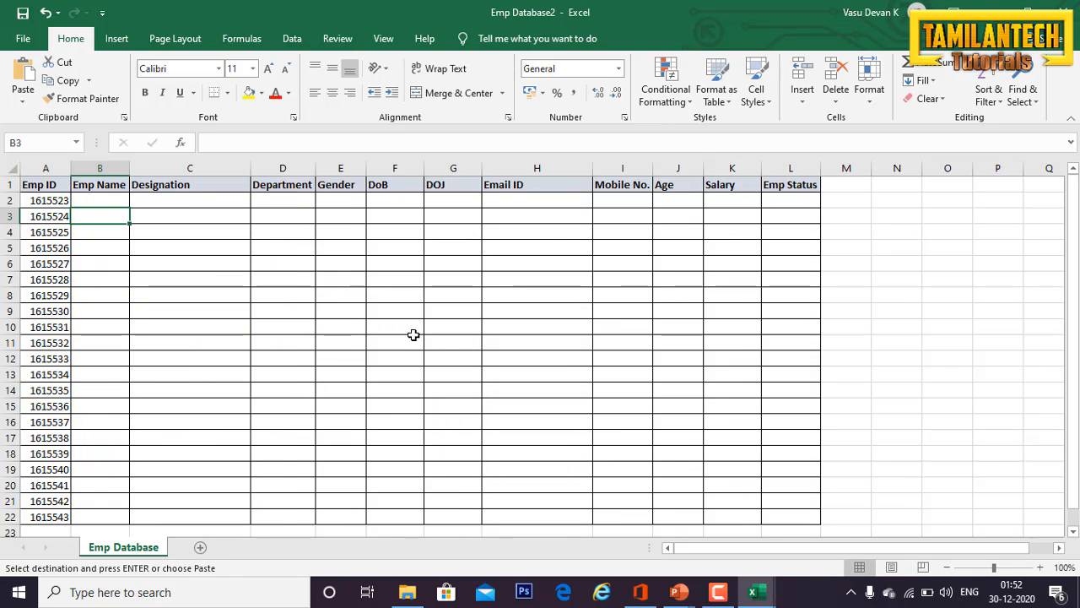
# - Examine the Emp ID entries in A2:A22 of the Emp Database2 workbook
pyautogui.press('Up')
pyautogui.press('Left')
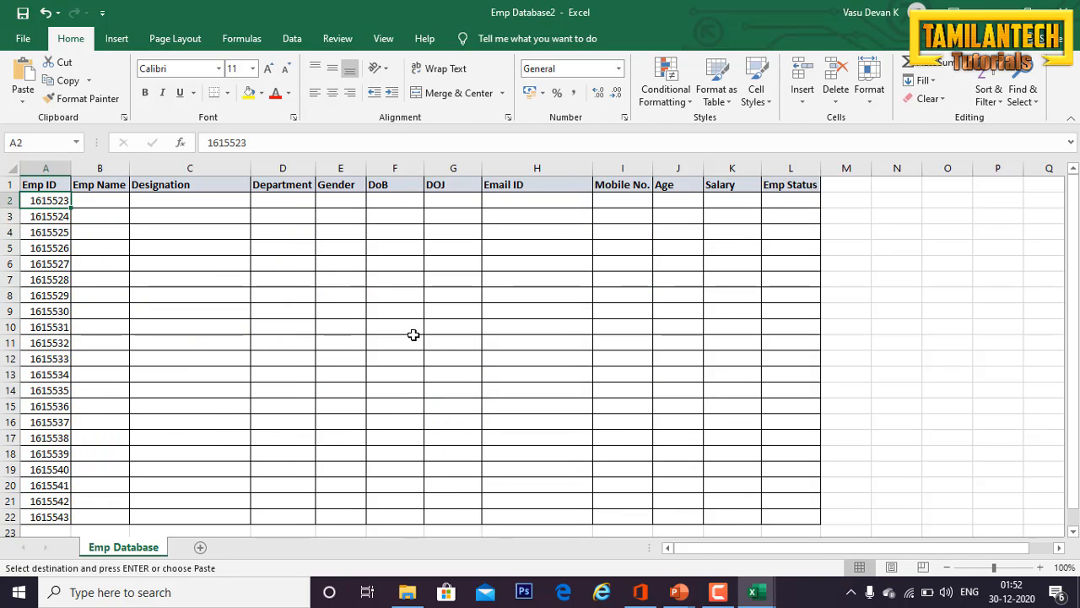
pyautogui.hotkey('ctrl', 'shift', 'Down')
pyautogui.press('Up')
pyautogui.press('Down')
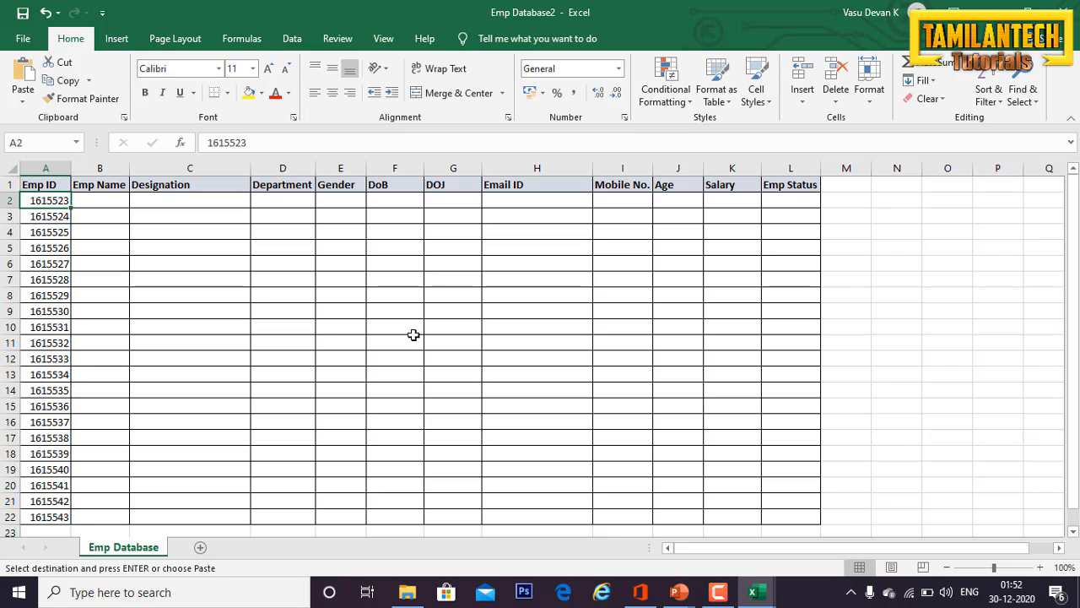
pyautogui.hotkey('ctrl', 'shift', 'Down')
pyautogui.hotkey('ctrl', 'v')
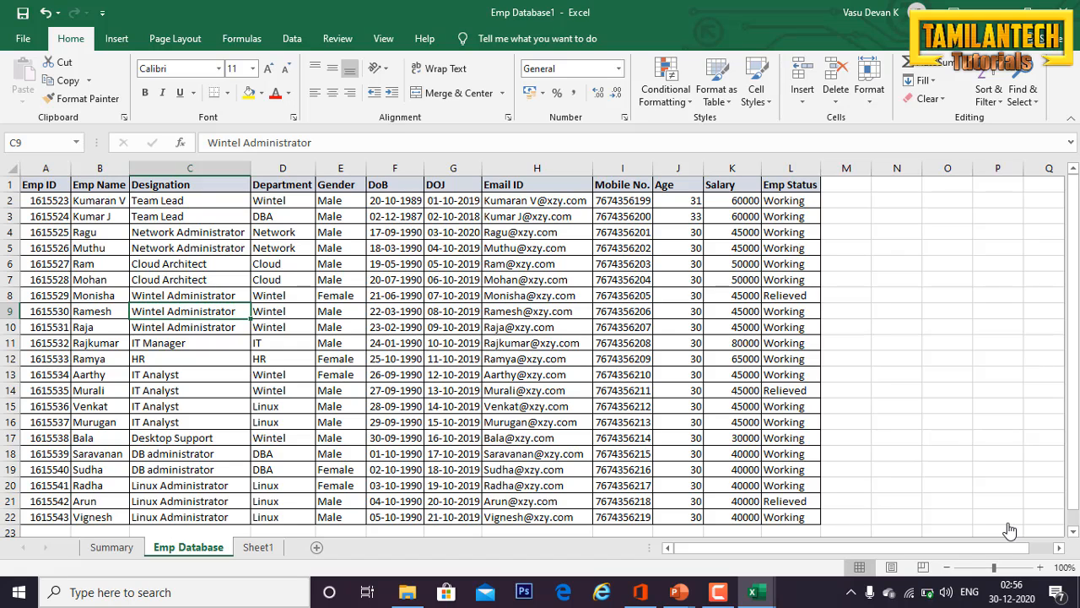
# - Switch from Emp Database1 to the Emp Database2 workbook, look over its Emp ID column and select B2 under Emp Name
pyautogui.hotkey('alt', 'Tab')
pyautogui.hotkey('alt', 'Tab')
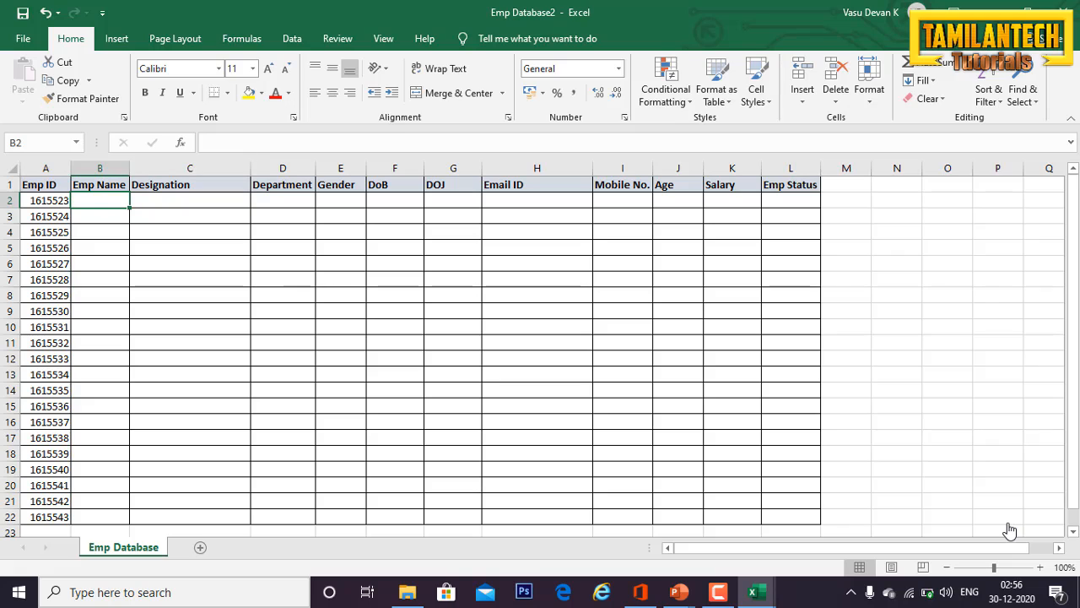
pyautogui.press('Left')
pyautogui.hotkey('ctrl', 'shift', 'Down')
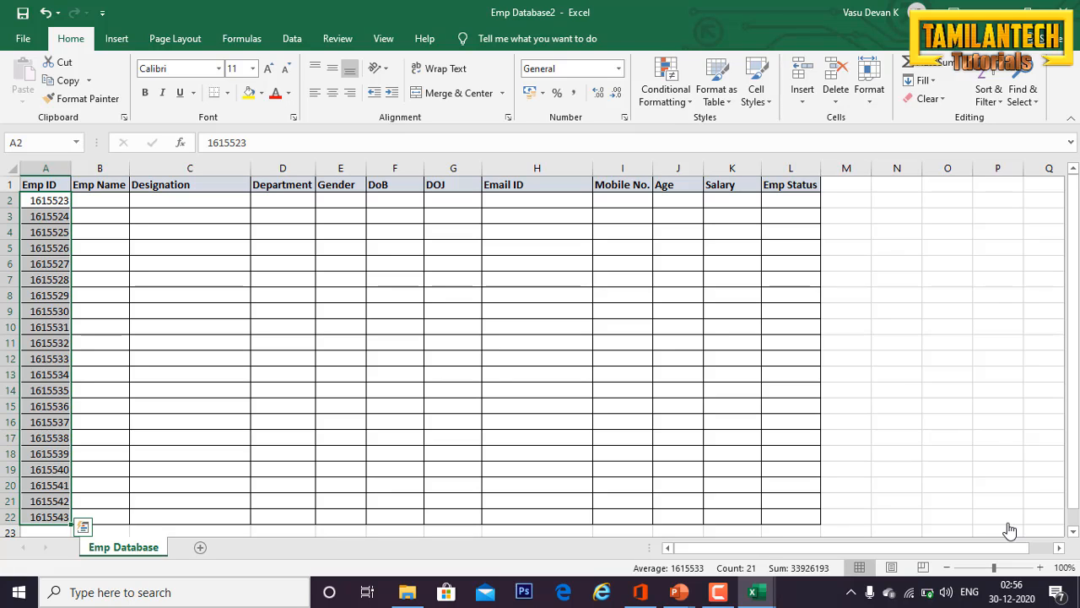
pyautogui.press('Right')
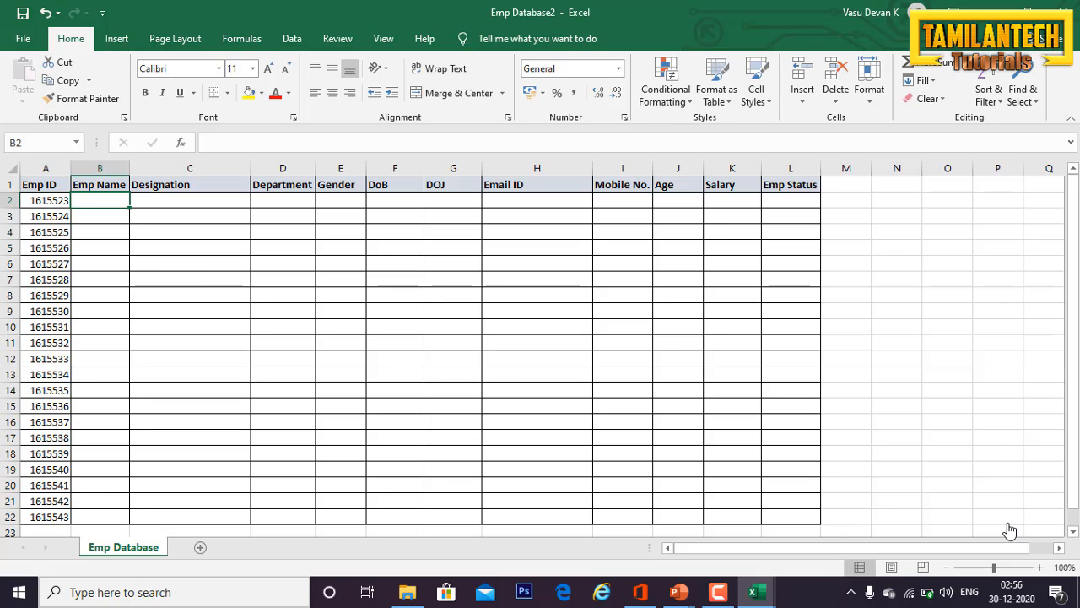
# - Look over the Emp IDs in A2:A22 by selecting the range, and return to B2
pyautogui.press('Right')
pyautogui.press('Left')
pyautogui.press('Left')
pyautogui.hotkey('ctrl', 'shift', 'Down')
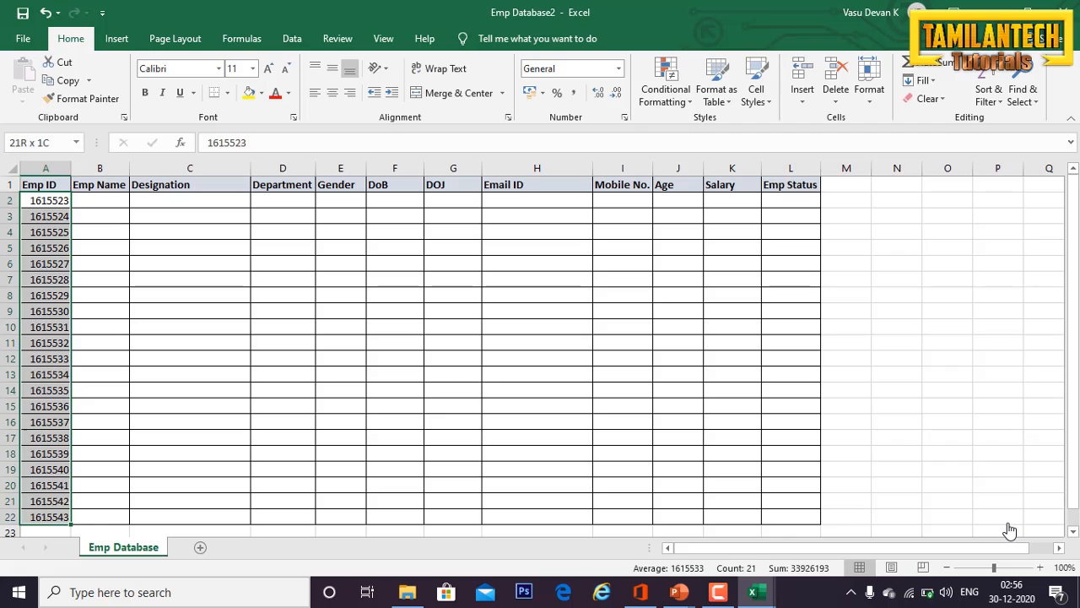
pyautogui.press('Up')
pyautogui.press('Down')
pyautogui.press('Right')
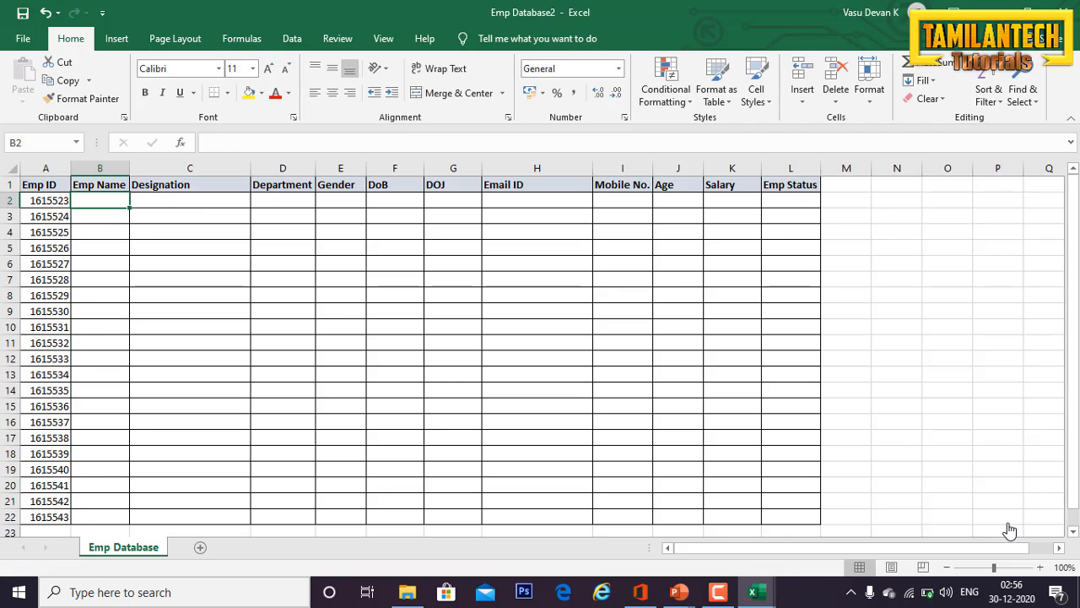
# - Begin a VLOOKUP formula in B2 under Emp Name, using A2 as the lookup value
pyautogui.write('=')
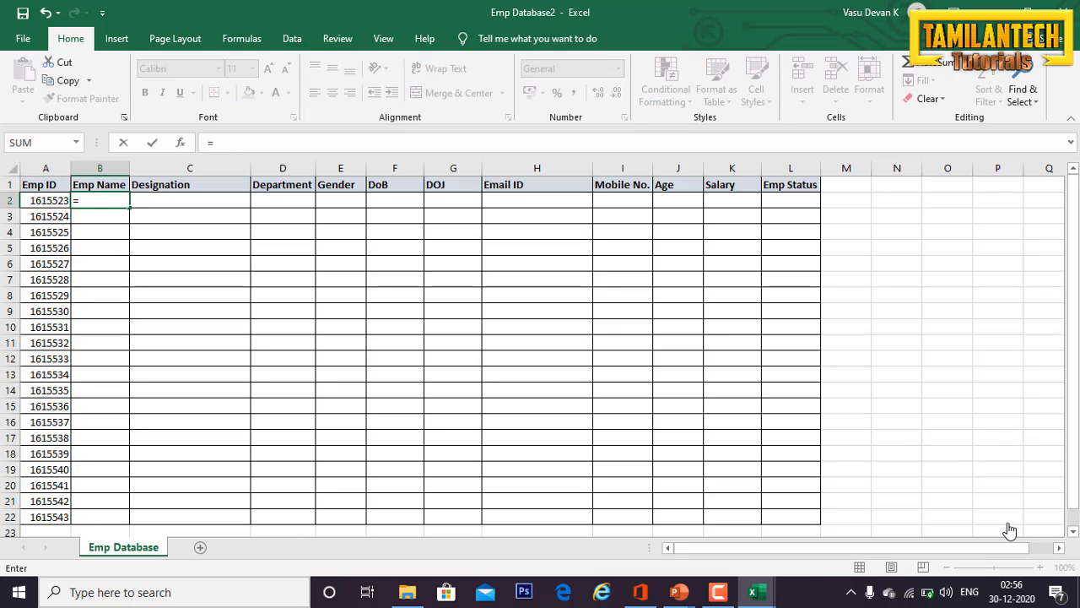
pyautogui.write('vl')
pyautogui.press('Tab')
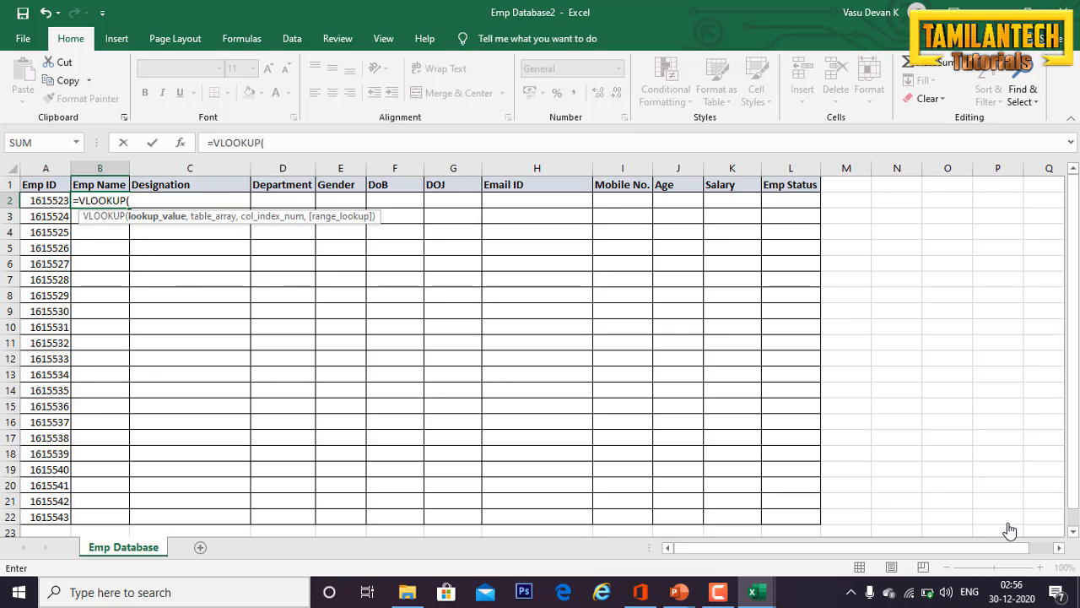
pyautogui.press('Left')
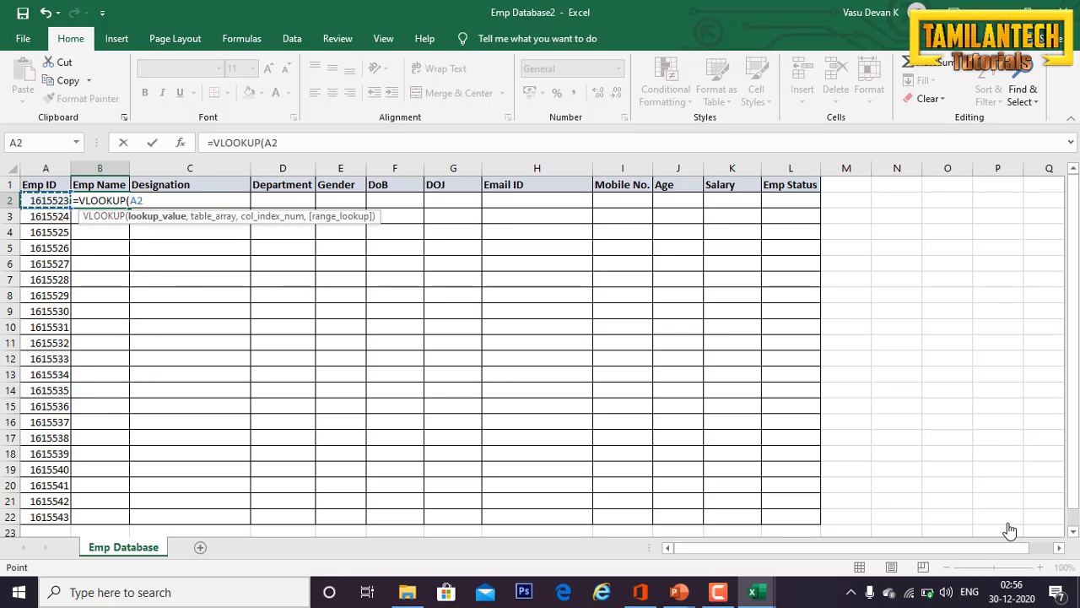
pyautogui.write(',')
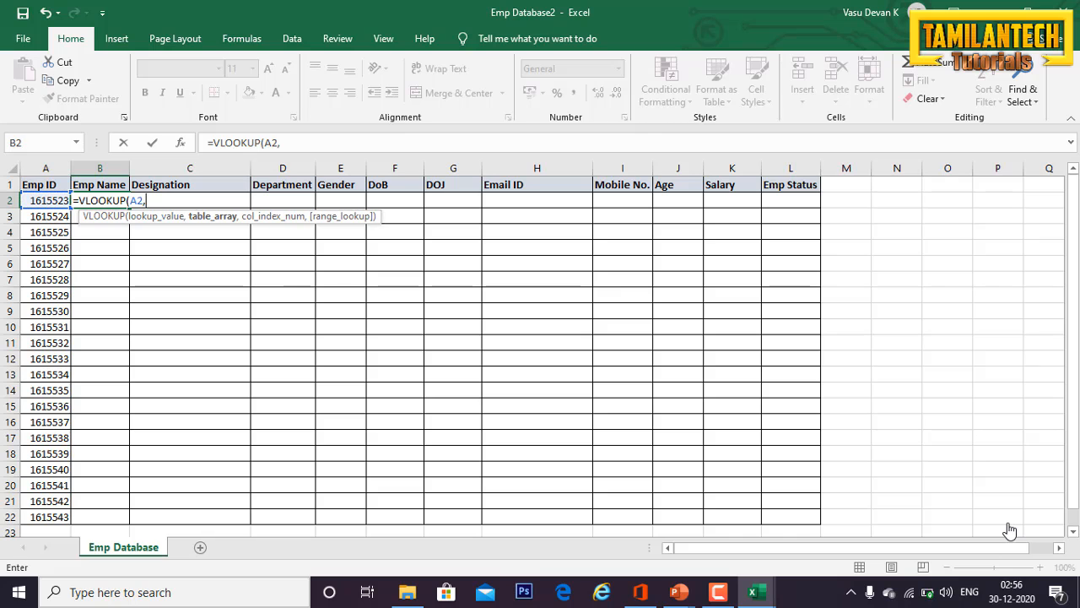
# - Set the VLOOKUP table array to $A$1:$B$22 on the Emp Database sheet of the Emp Database1 workbook
pyautogui.hotkey('alt', 'Tab')
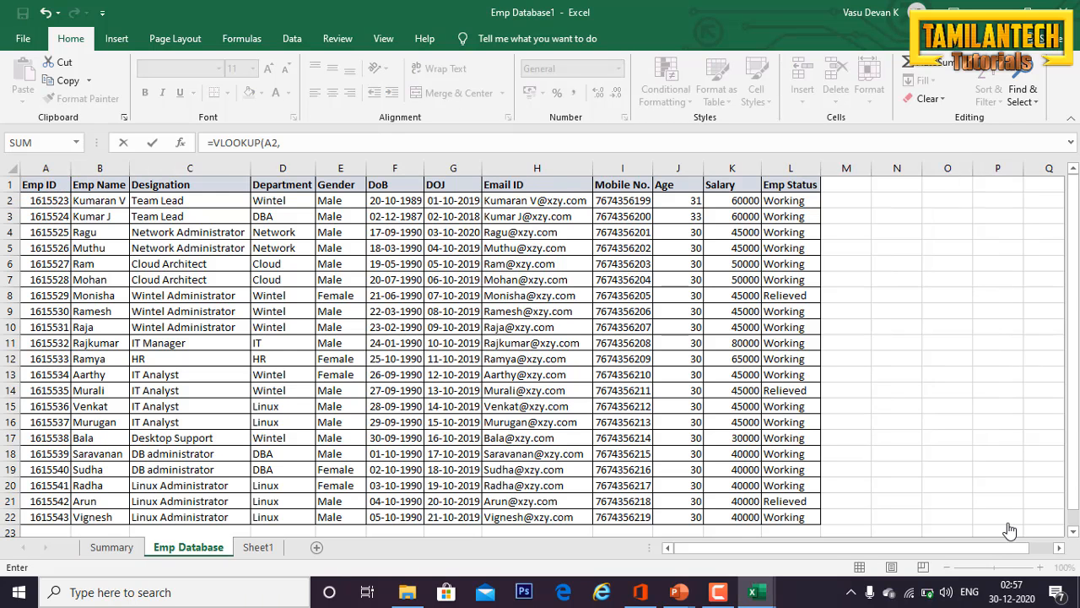
pyautogui.hotkey('alt', 'Tab')
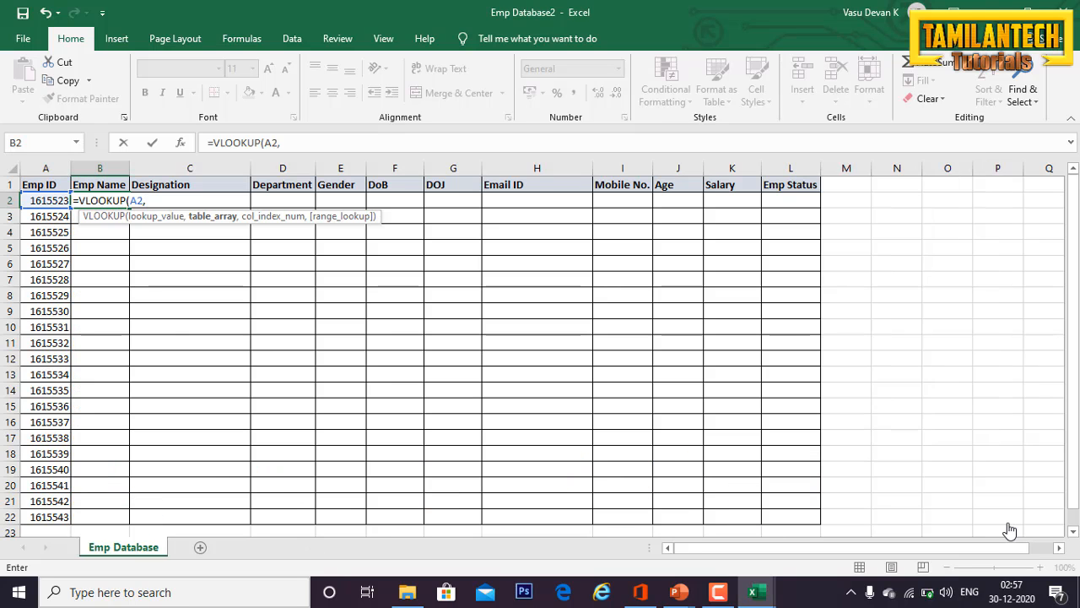
pyautogui.hotkey('alt', 'Tab')
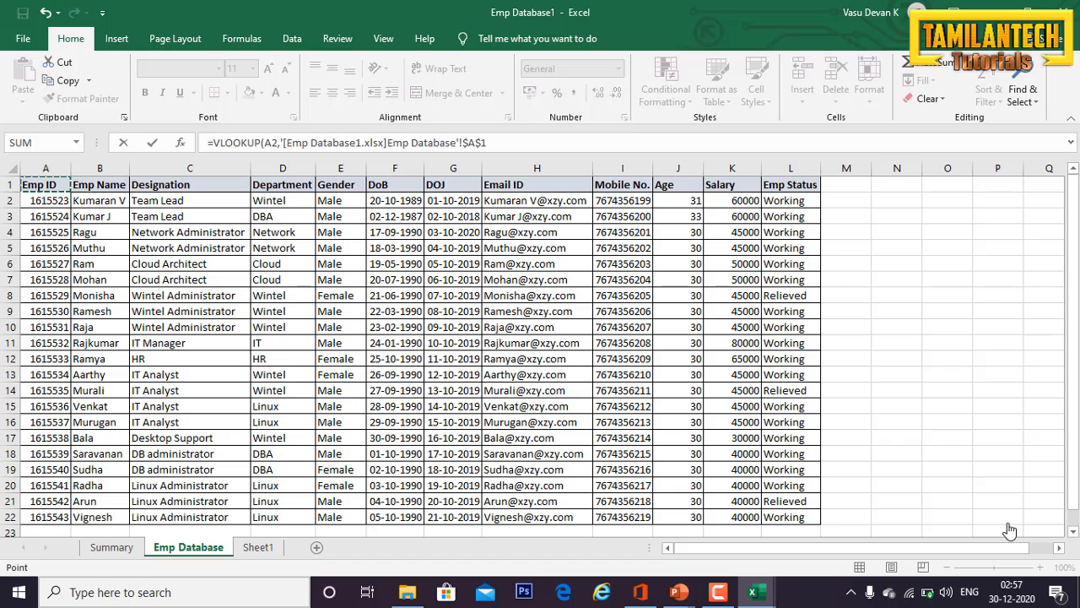
pyautogui.hotkey('ctrl', 'shift', 'Down')
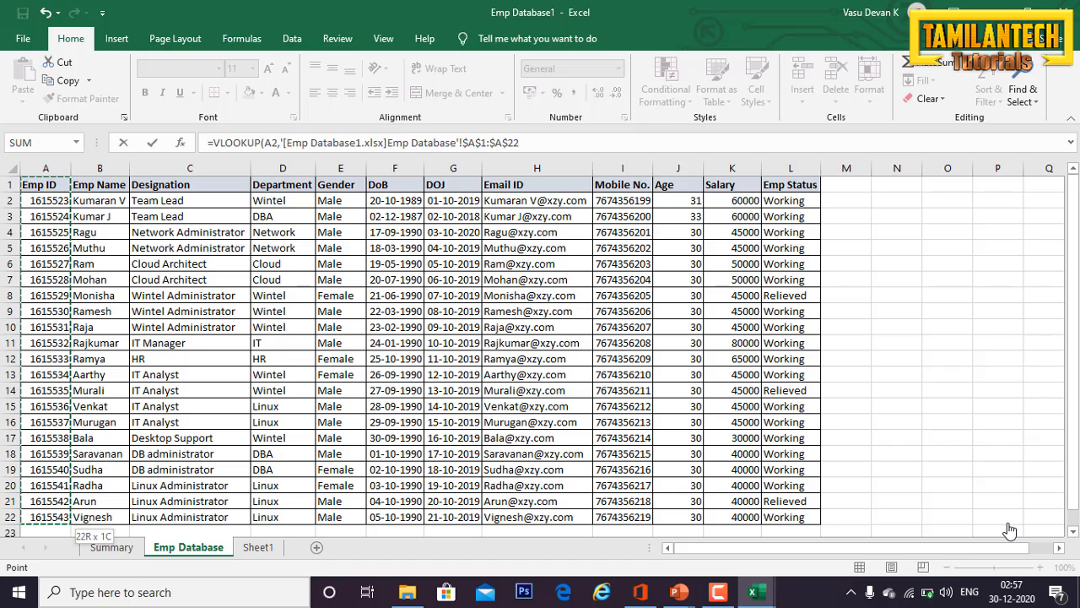
pyautogui.hotkey('shift', 'Right')
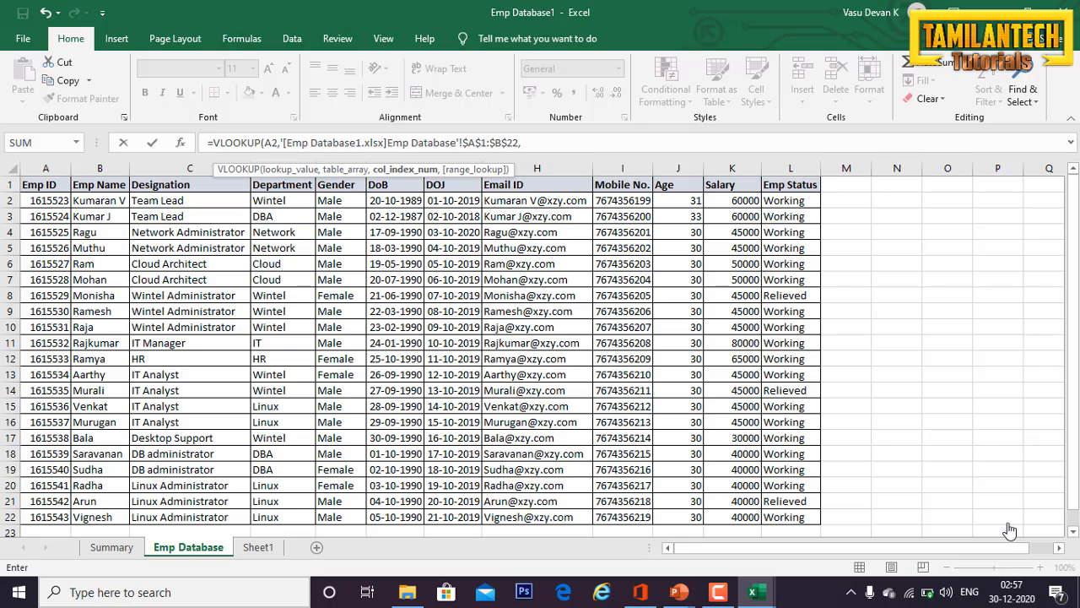
# - Complete the Emp Name VLOOKUP with column index 2 and 0 for an exact match, and enter it
pyautogui.write('2,')
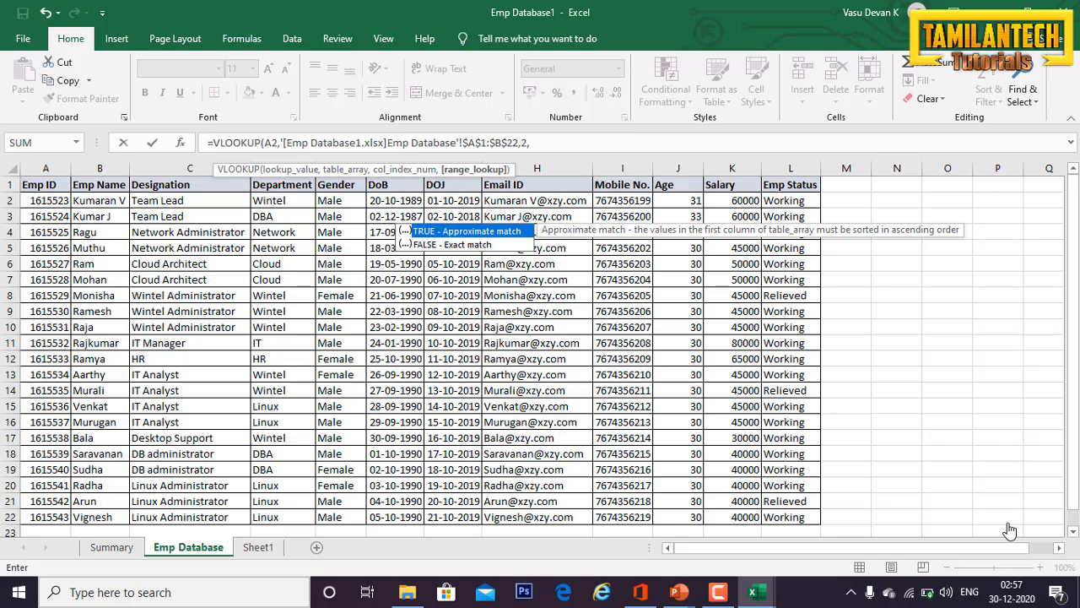
pyautogui.press('Down')
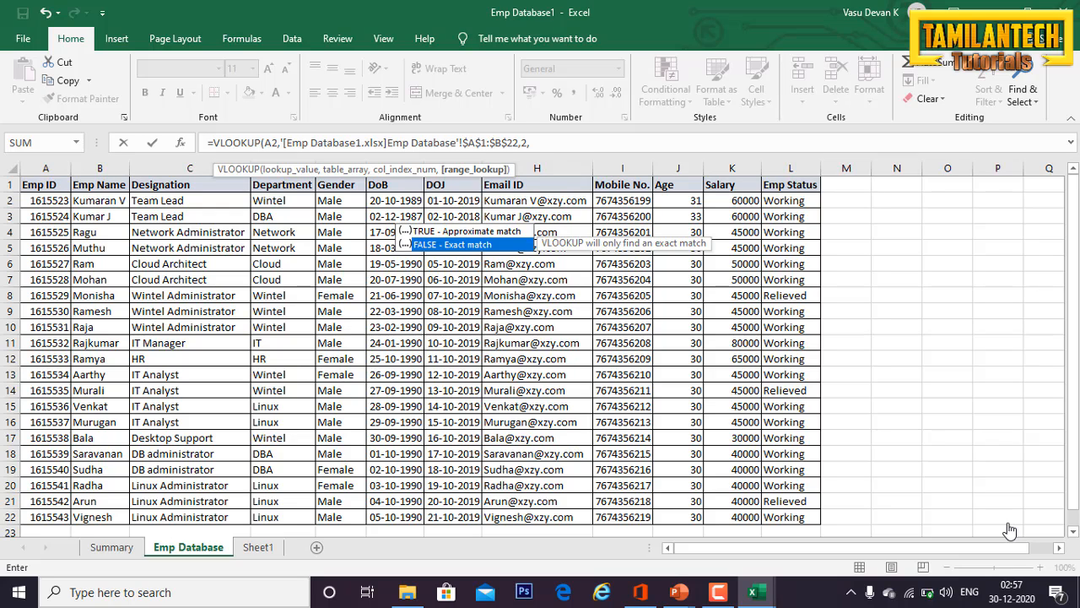
pyautogui.write('0')
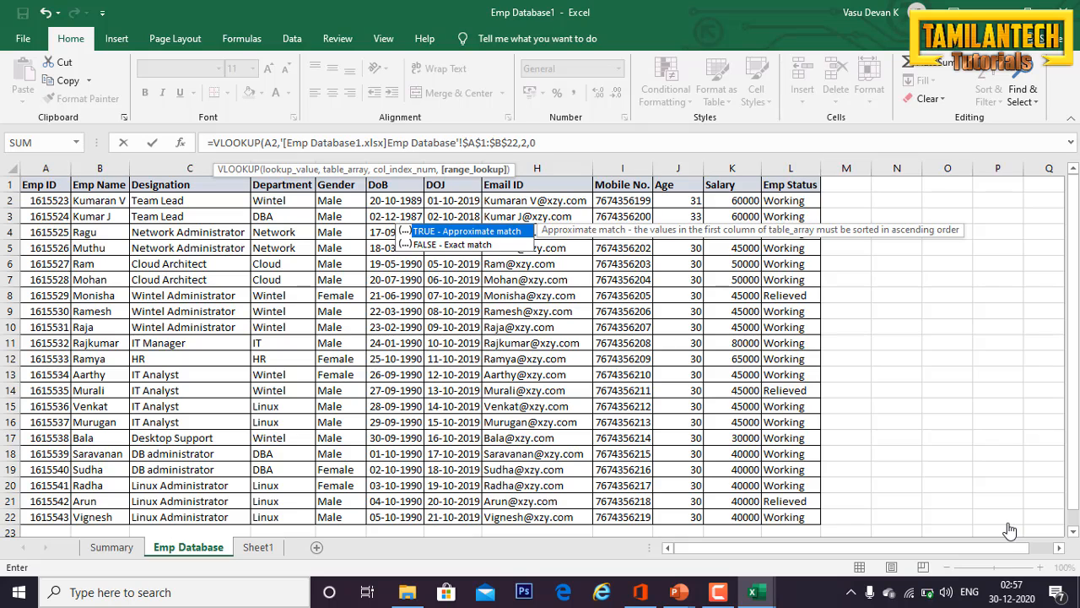
pyautogui.write(')')
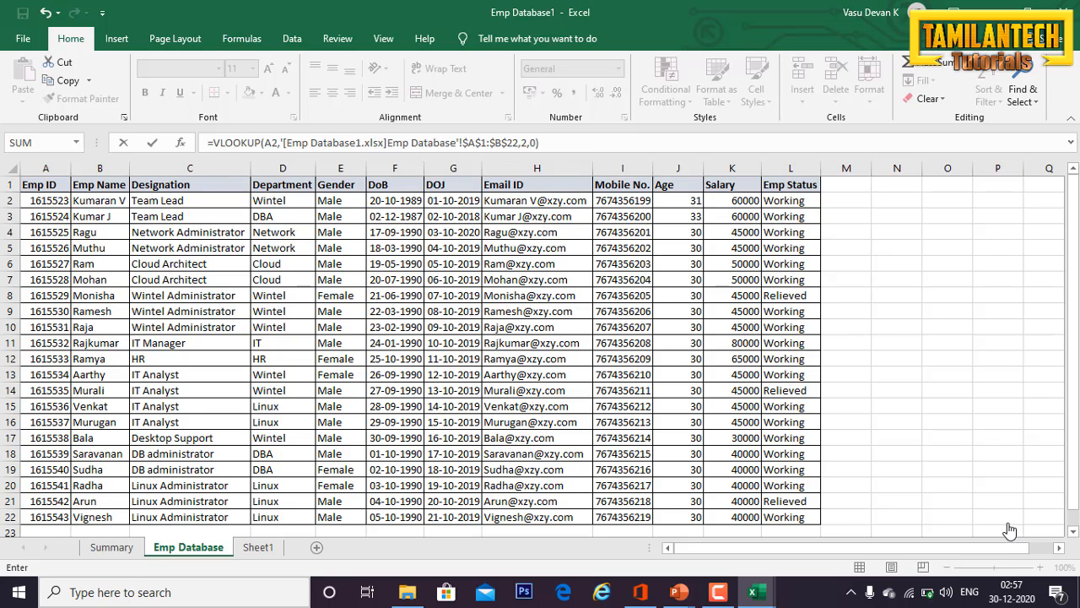
pyautogui.press('Return')
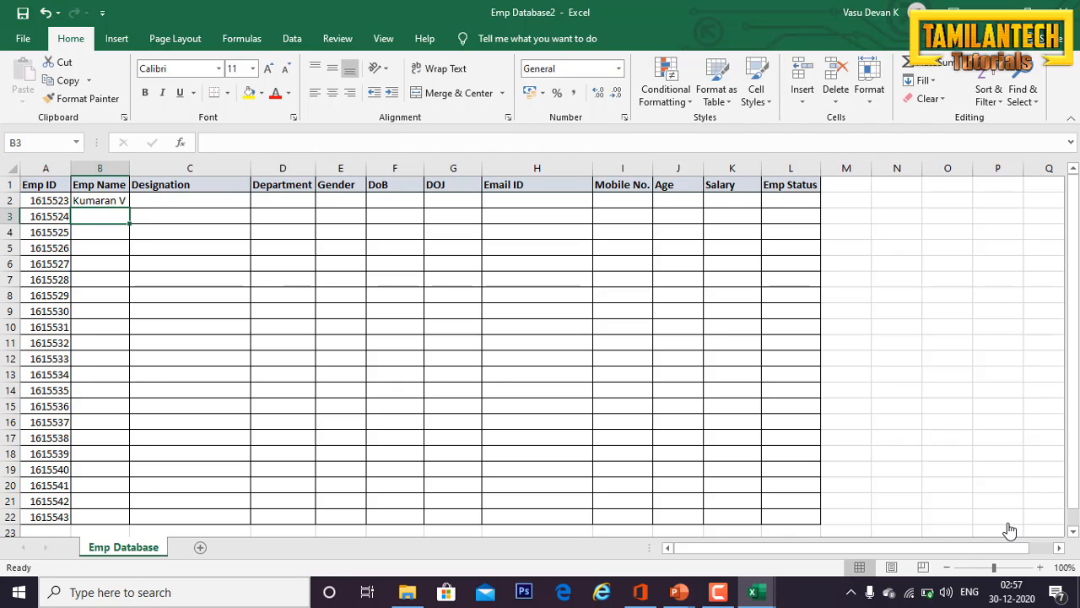
# - Copy the Emp Name formula from B2 down to B22 and return to B2
pyautogui.press('Up')
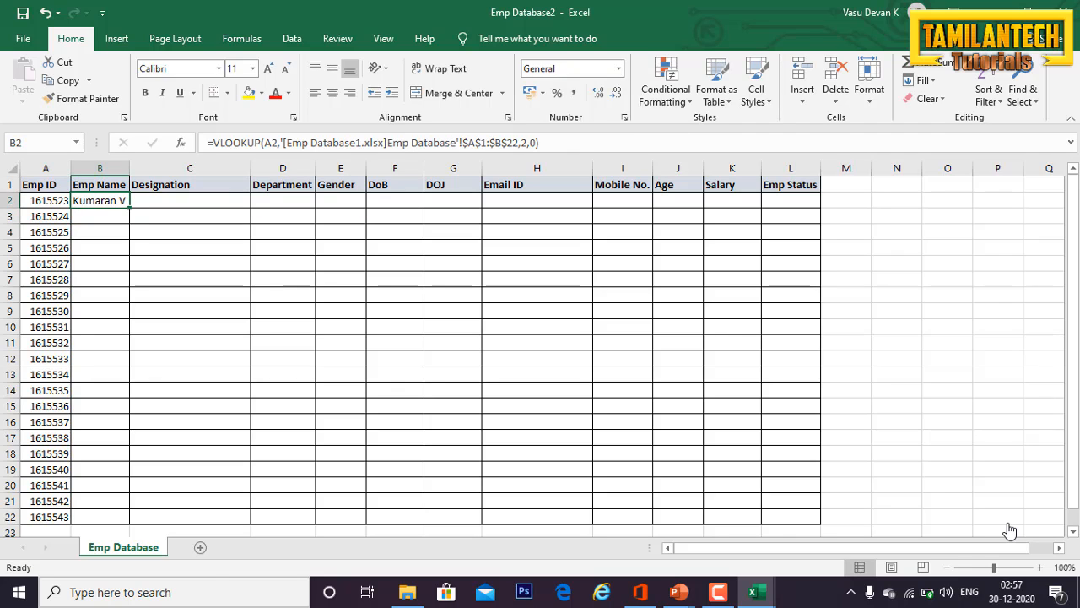
pyautogui.hotkey('ctrl', 'c')
pyautogui.press('Left')
pyautogui.hotkey('ctrl', 'Down')
pyautogui.press('Right')
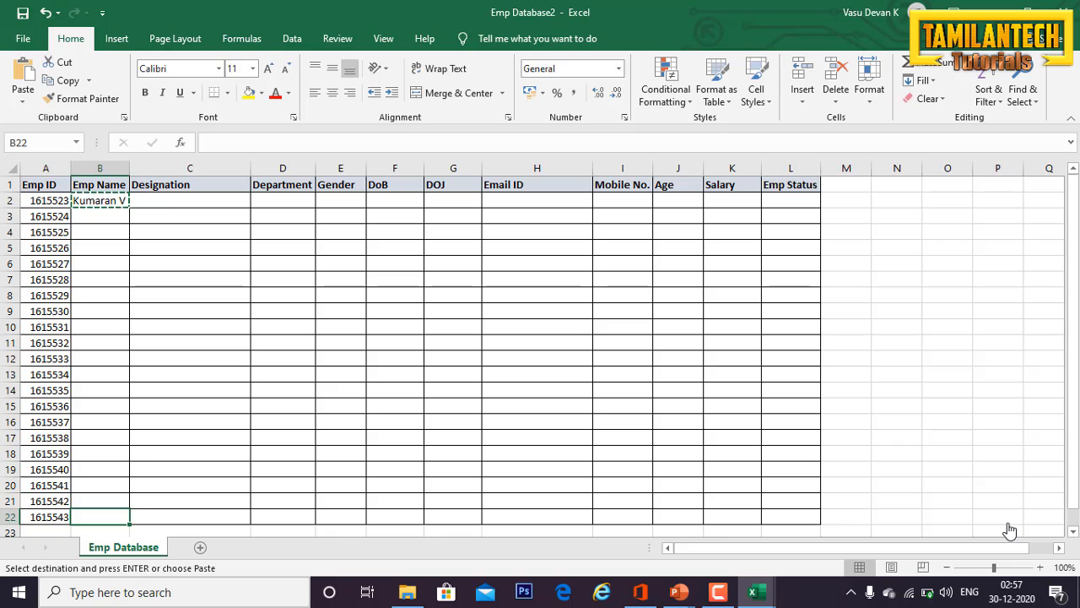
pyautogui.hotkey('ctrl', 'shift', 'Up')
pyautogui.hotkey('ctrl', 'v')
pyautogui.press('ctrl')
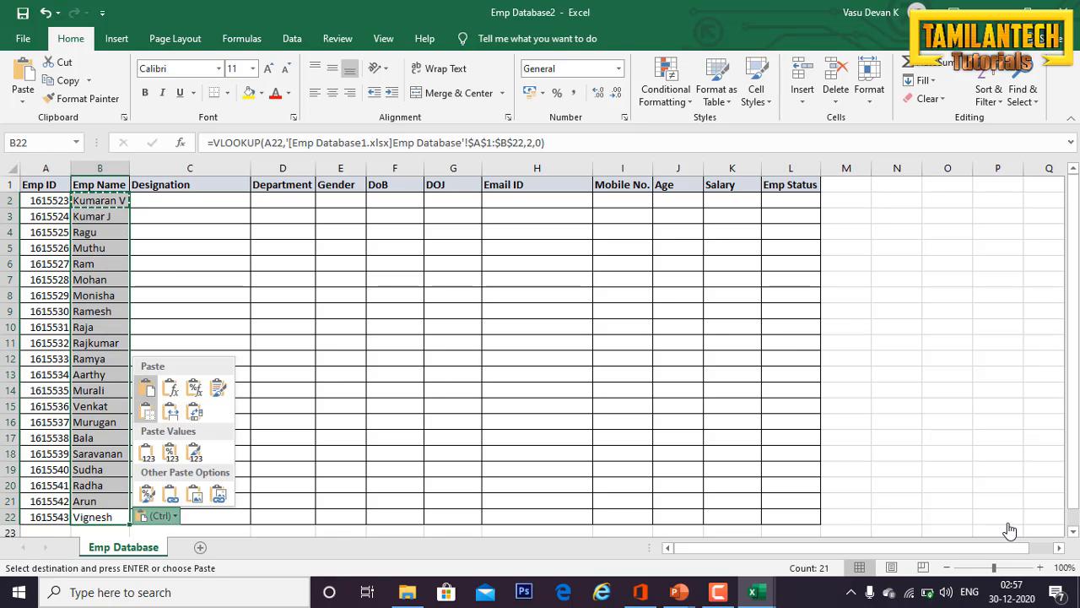
pyautogui.press('Escape')
pyautogui.press('Escape')
pyautogui.hotkey('ctrl', 'Up')
pyautogui.press('Down')
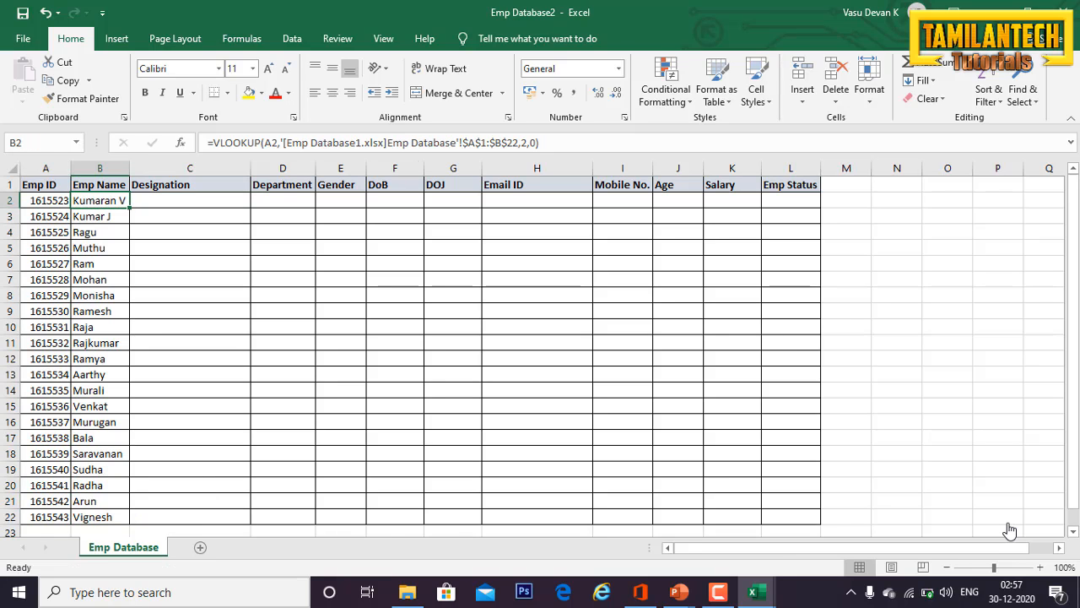
# - Begin a VLOOKUP formula in C2 under Designation, using A2 as the lookup value
pyautogui.press('Right')
pyautogui.write('=vl')
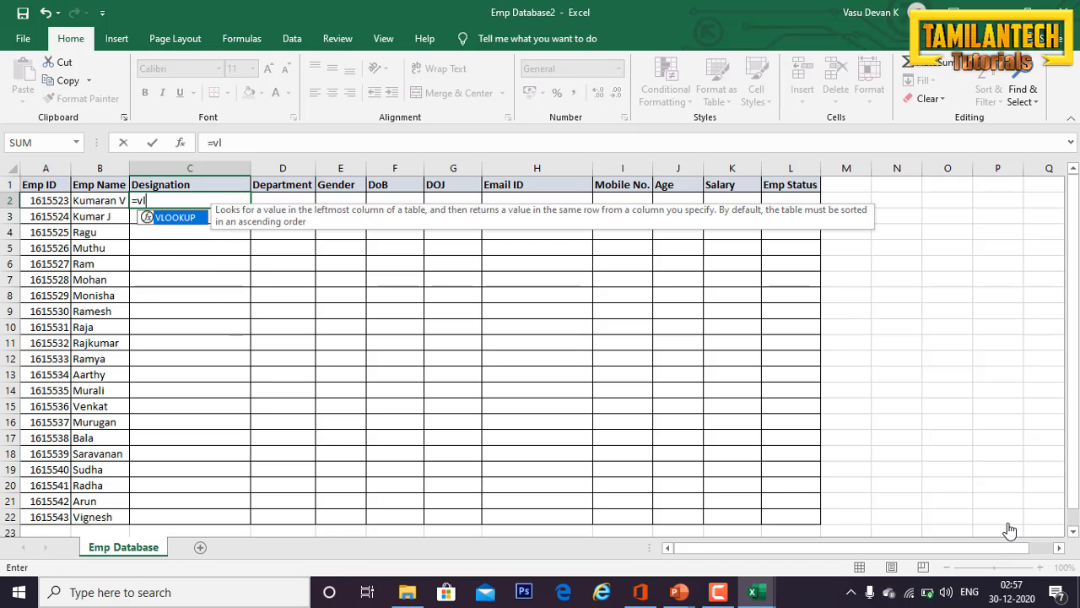
pyautogui.press('Tab')
pyautogui.press('Left')
pyautogui.hotkey('alt', 'Tab')
pyautogui.hotkey('alt', 'Tab')
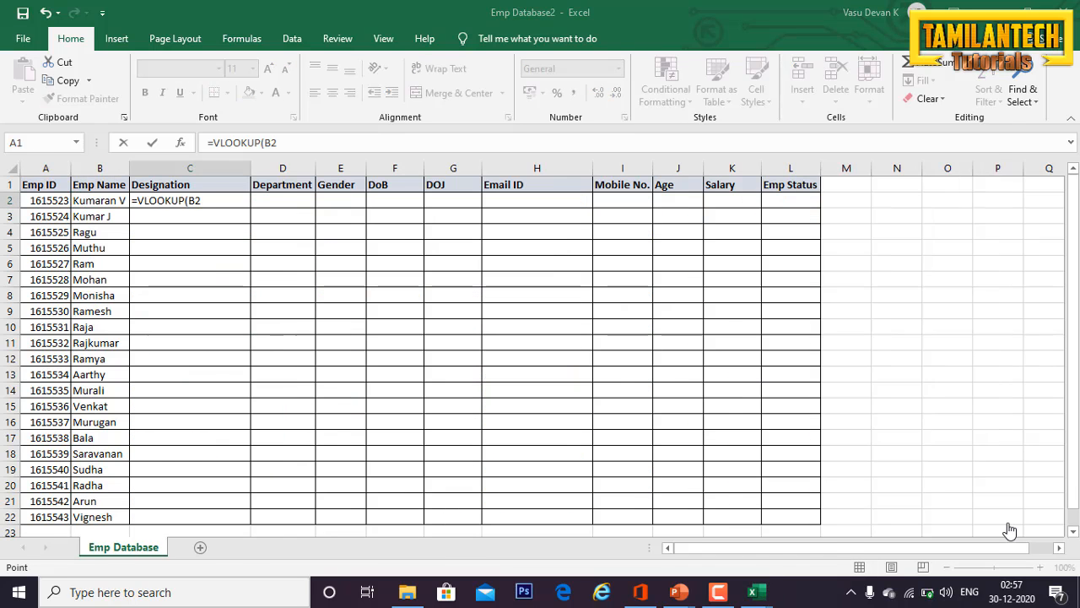
pyautogui.press('Left')
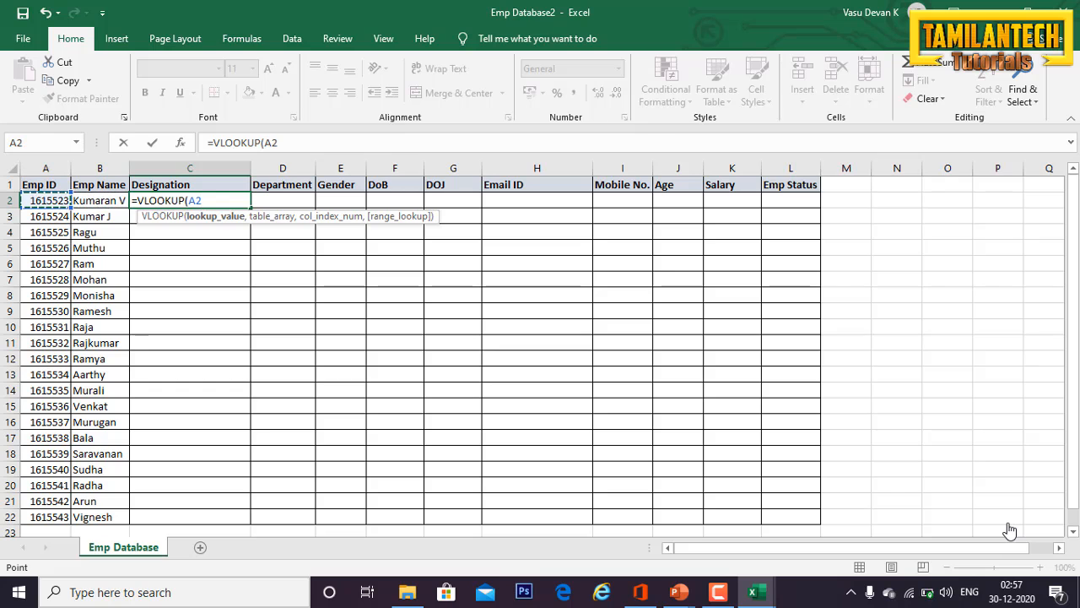
pyautogui.write(',')
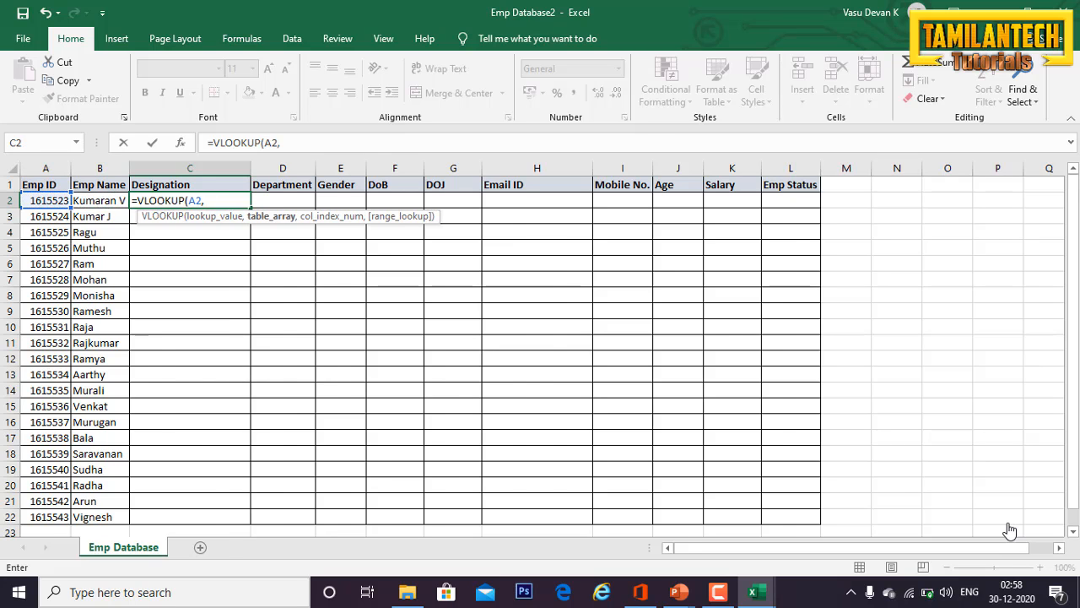
# - Set the Designation VLOOKUP's table array to $A$1:$C$22 on the Emp Database sheet of the Emp Database1 workbook
pyautogui.hotkey('alt', 'Tab')
pyautogui.press('Right')
pyautogui.press('Left')
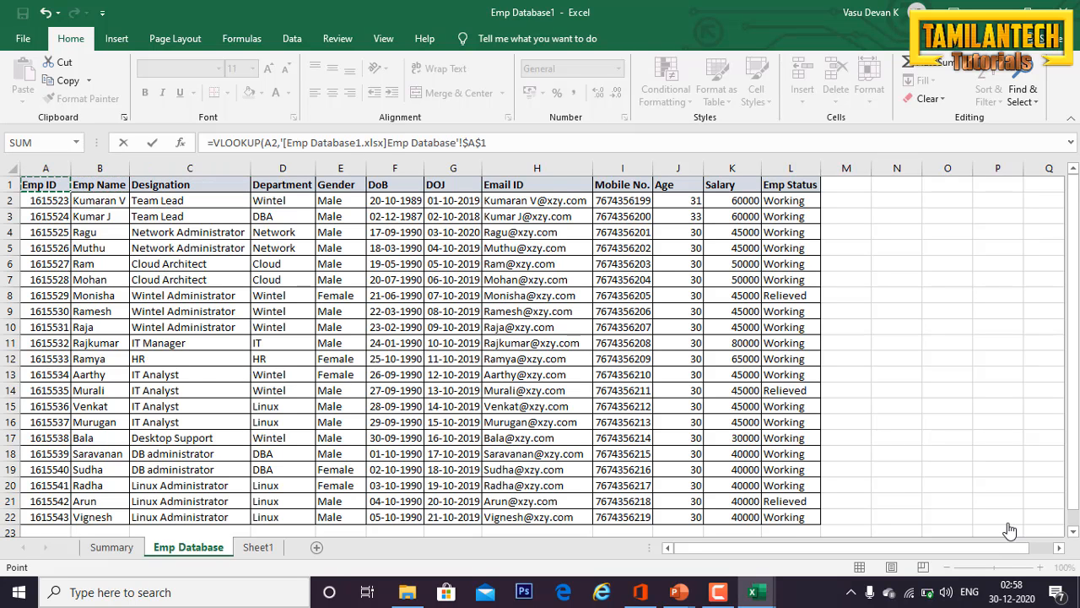
pyautogui.hotkey('ctrl', 'shift', 'Down')
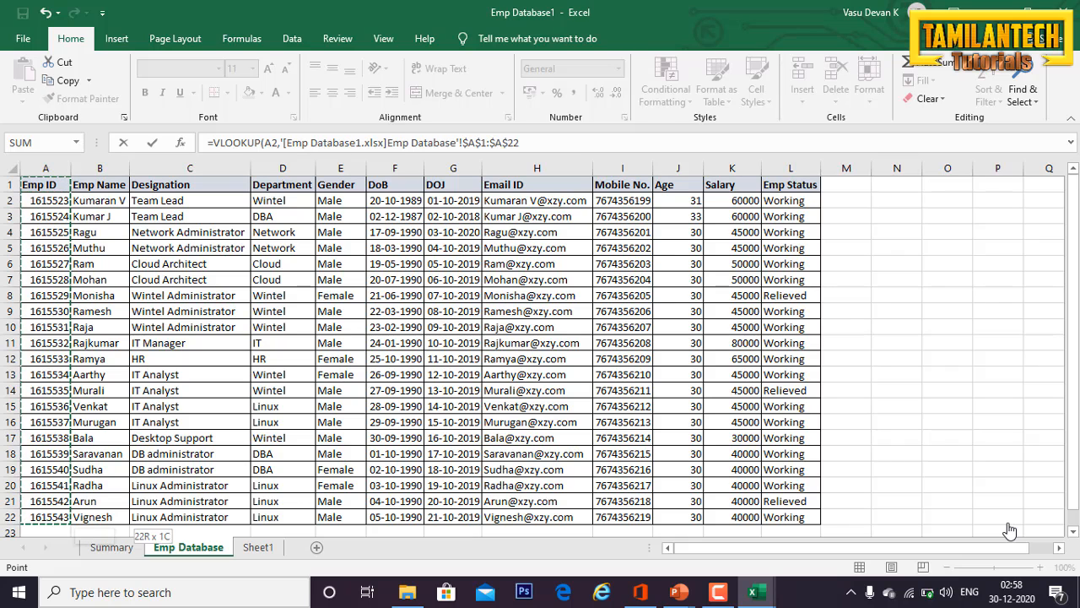
pyautogui.hotkey('shift', 'Right')
pyautogui.hotkey('shift', 'Right')
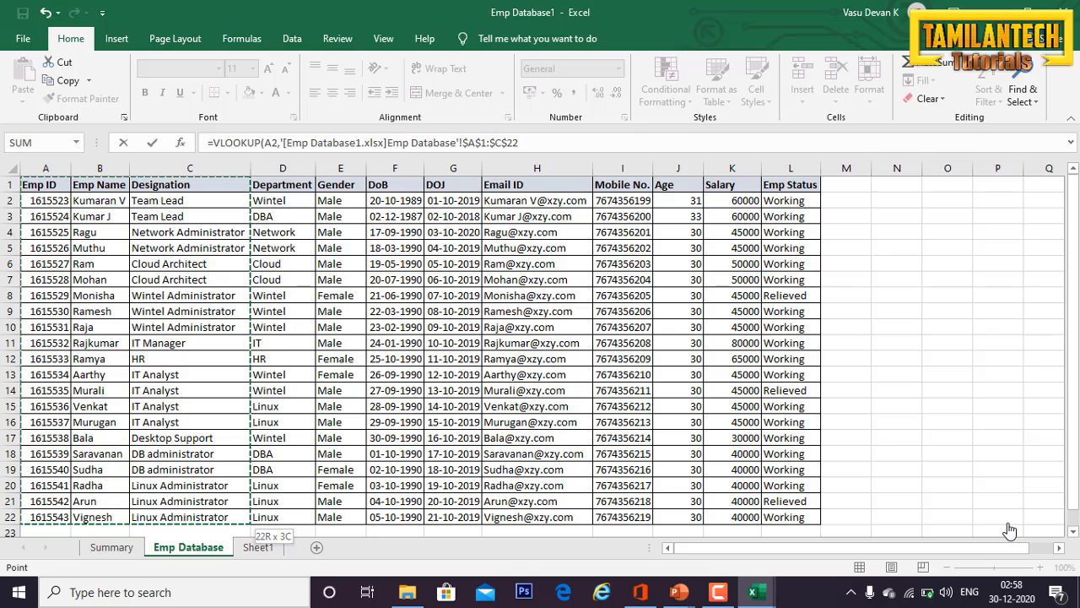
# - Complete the Designation VLOOKUP with column index 3 and FALSE for an exact match, and enter it
pyautogui.write(',3')
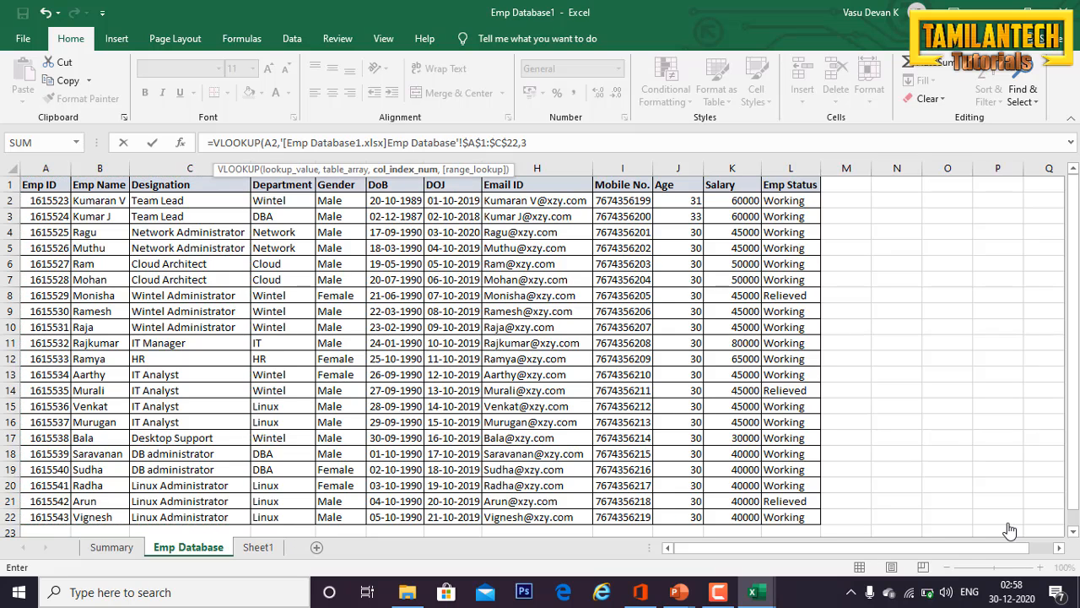
pyautogui.write(',0')
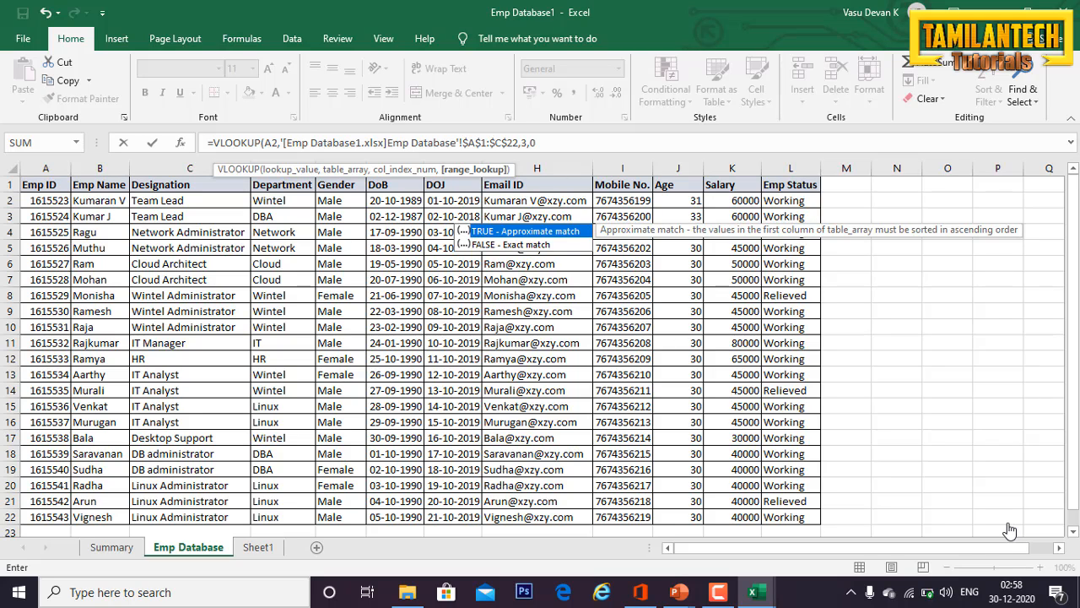
pyautogui.press('BackSpace')
pyautogui.write('false)')
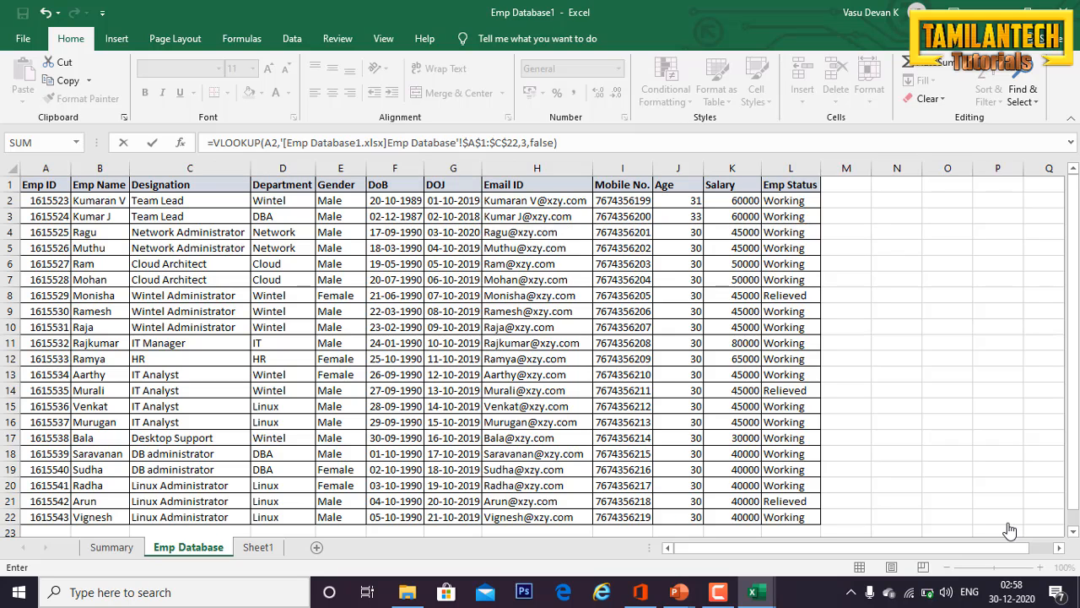
pyautogui.press('Return')
# - Copy the Designation formula from C2 down to C22 and go back to row 2
pyautogui.press('Up')
pyautogui.hotkey('ctrl', 'c')
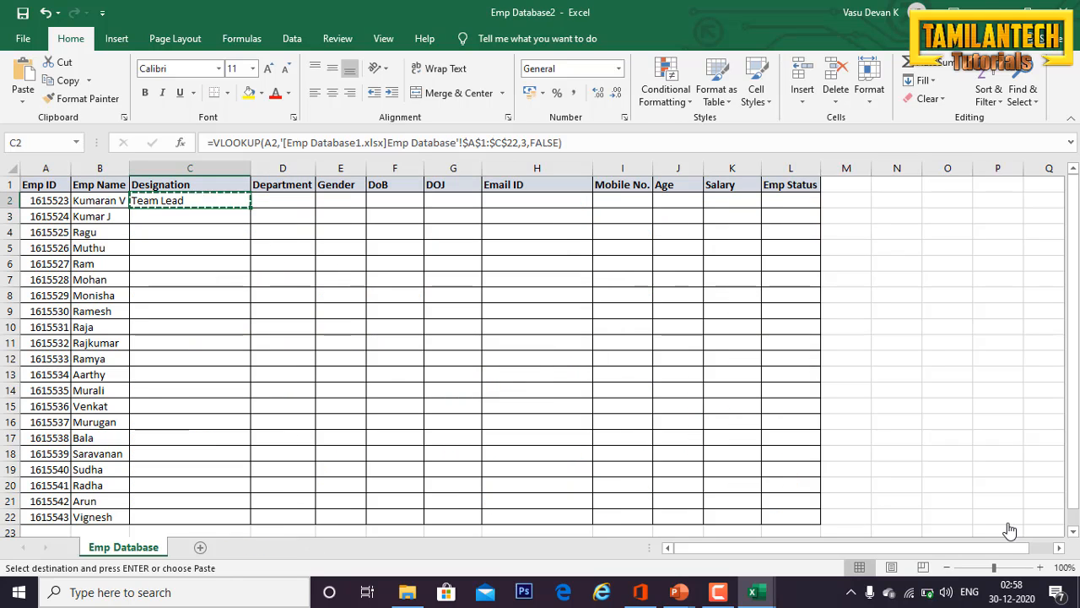
pyautogui.press('Left')
pyautogui.hotkey('ctrl', 'Down')
pyautogui.press('Right')
pyautogui.hotkey('ctrl', 'shift', 'Up')
pyautogui.hotkey('ctrl', 'v')
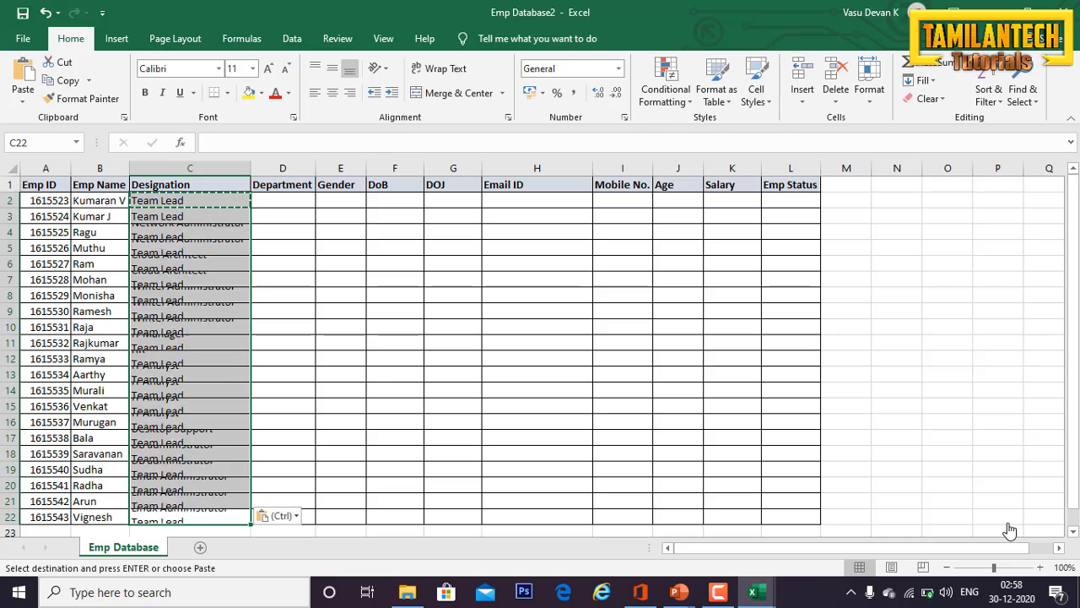
pyautogui.press('Escape')
pyautogui.press('Left')
pyautogui.hotkey('ctrl', 'Up')
pyautogui.press('Down')
pyautogui.press('Right')
pyautogui.press('Right')
pyautogui.press('Left')
pyautogui.press('Left')
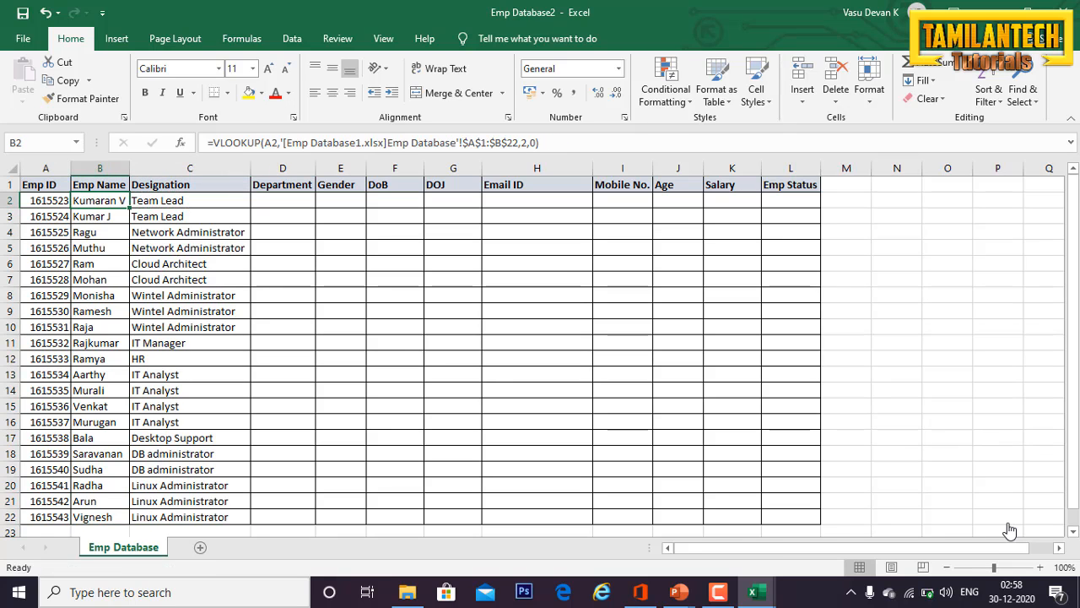
pyautogui.press('Right')
pyautogui.press('Right')
pyautogui.press('Left')
pyautogui.press('Left')
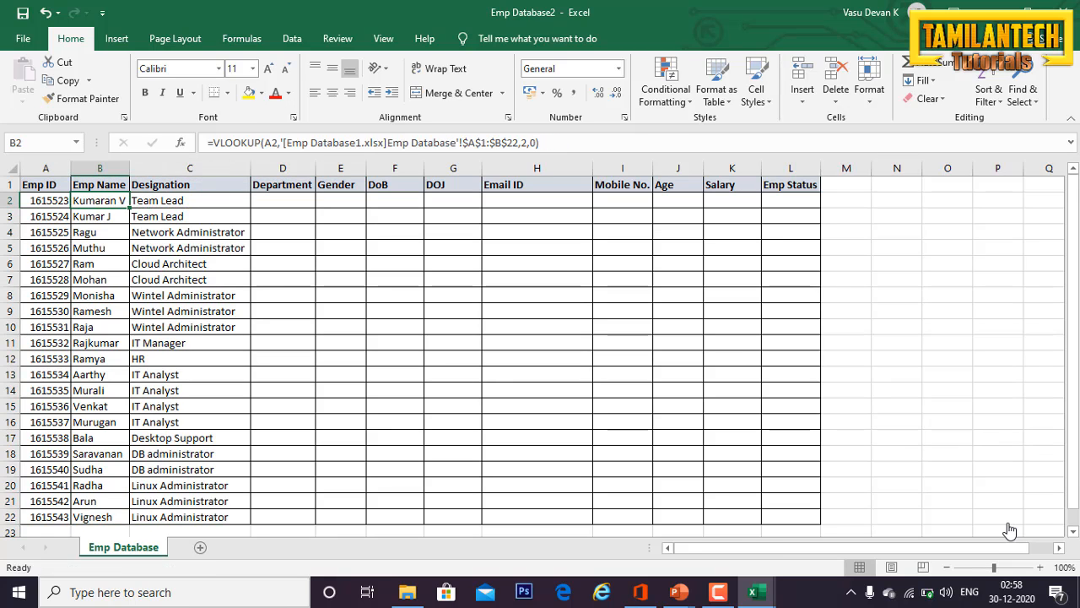